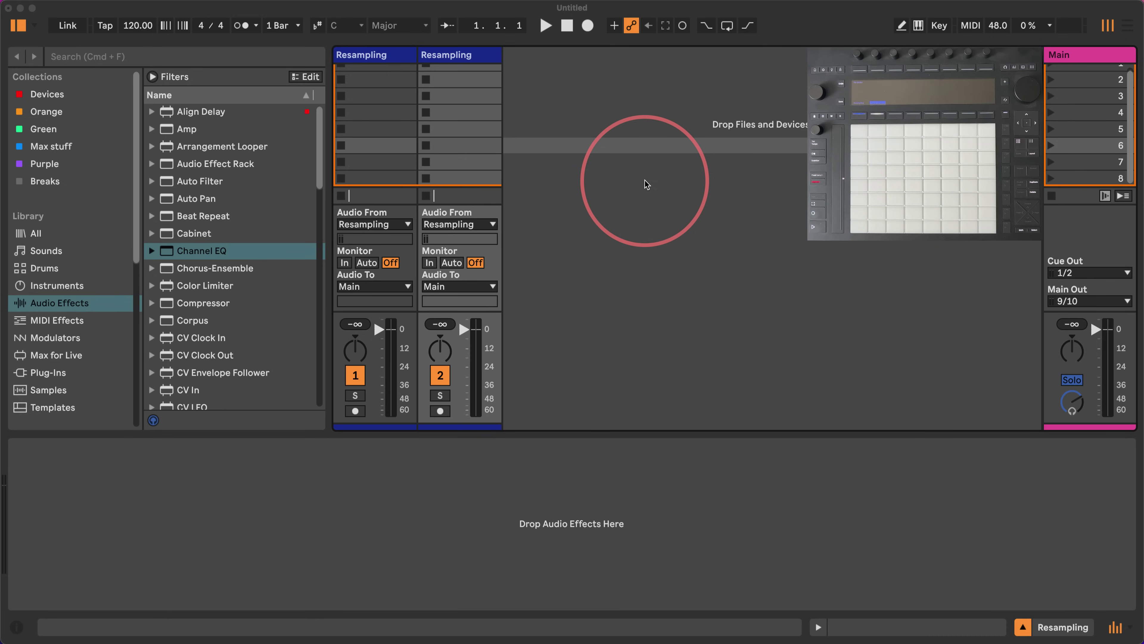
- Add the Echo audio effect to the second Resampling track
{"action": "scroll", "coordinate": [446, 77], "scroll_direction": "up", "scroll_amount": 1}
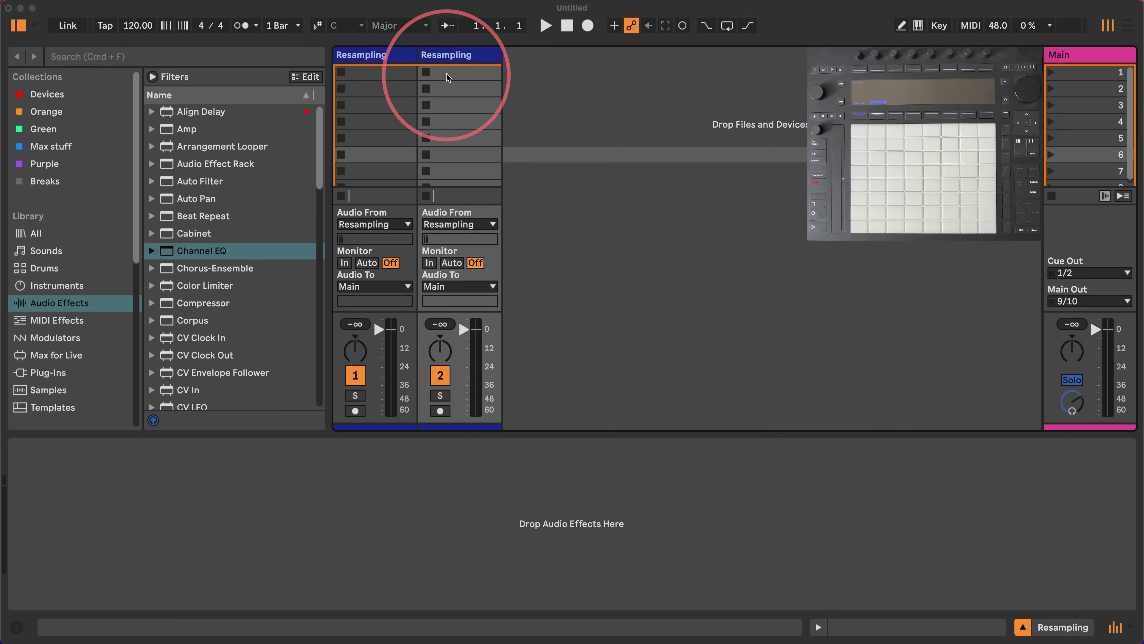
{"action": "left_click", "coordinate": [378, 53]}
{"action": "left_click", "coordinate": [434, 53]}
{"action": "left_click", "coordinate": [357, 53]}
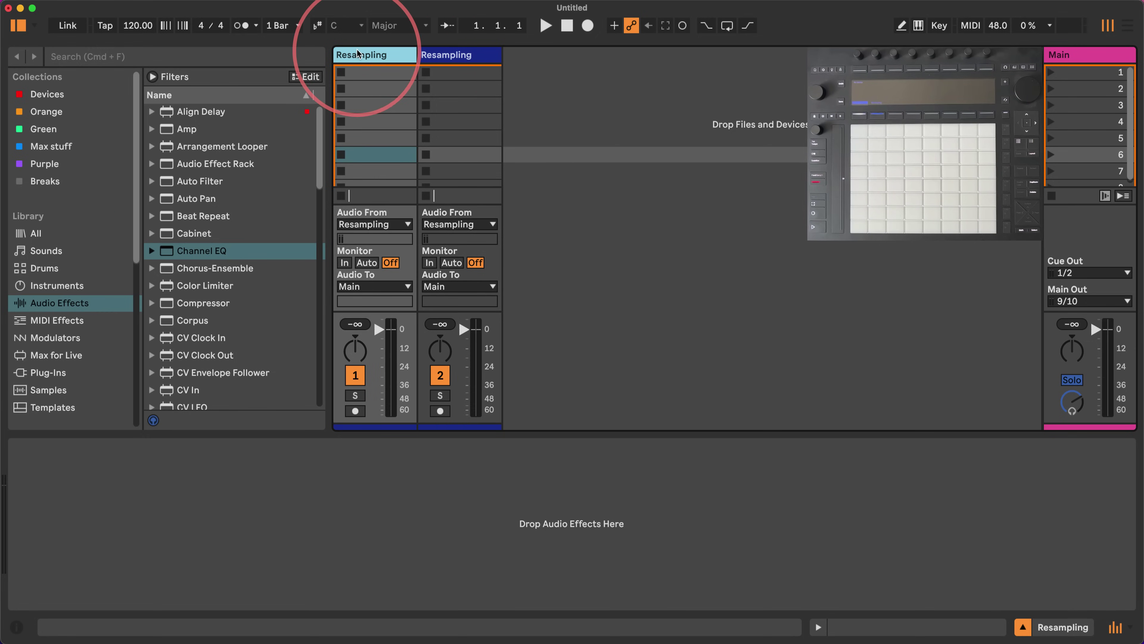
{"action": "scroll", "coordinate": [223, 271], "scroll_direction": "down", "scroll_amount": 6}
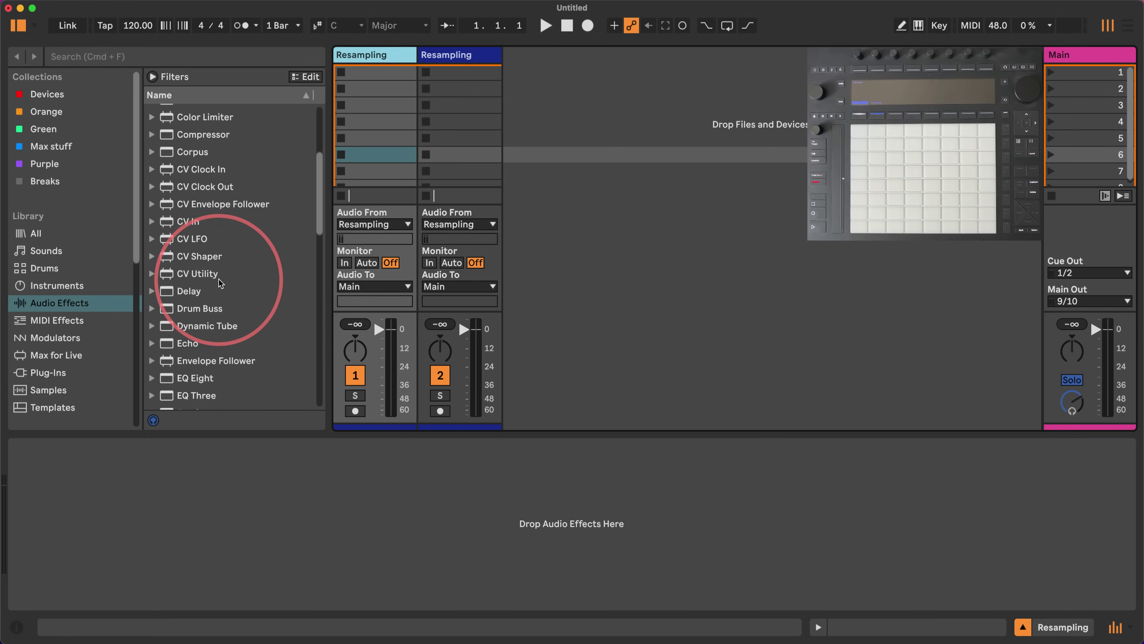
{"action": "scroll", "coordinate": [220, 284], "scroll_direction": "down", "scroll_amount": 1}
{"action": "left_click_drag", "start_coordinate": [203, 315], "coordinate": [455, 86]}
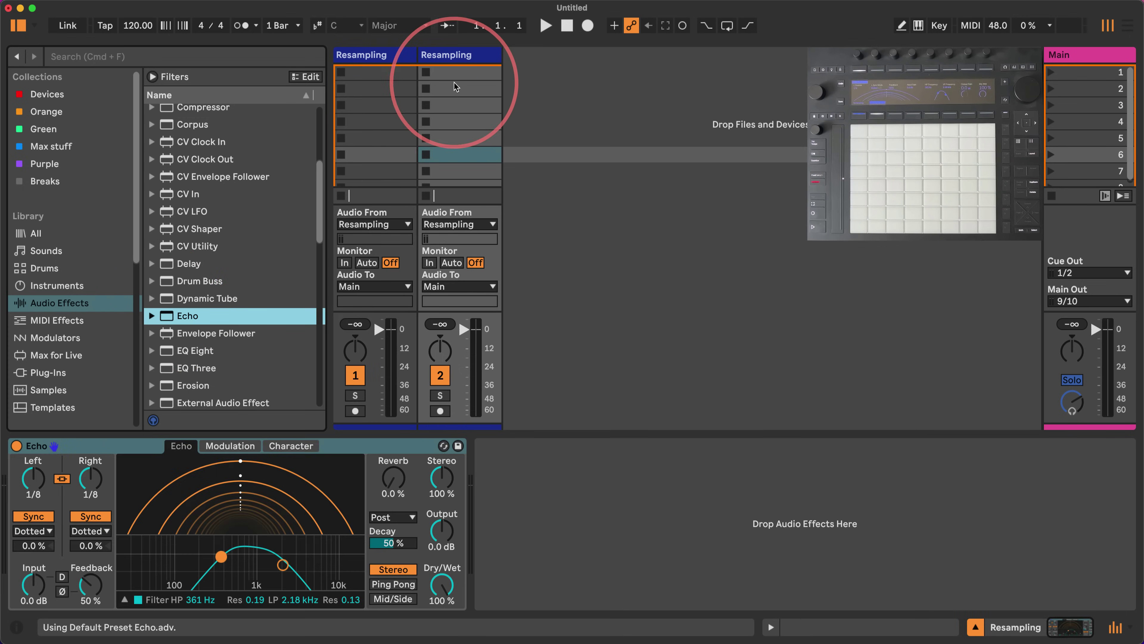
- Enable Noise in Echo's Character settings with Amount at 100% and Morph at about 46%
{"action": "left_click", "coordinate": [297, 446]}
{"action": "left_click", "coordinate": [124, 531]}
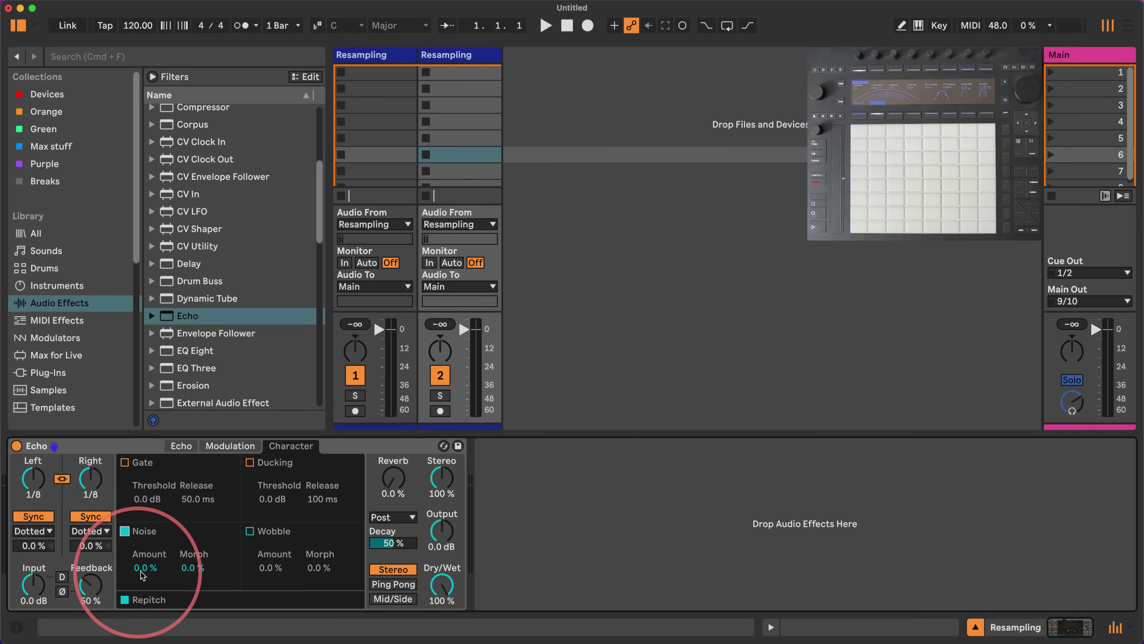
{"action": "left_click_drag", "start_coordinate": [141, 571], "coordinate": [141, 525]}
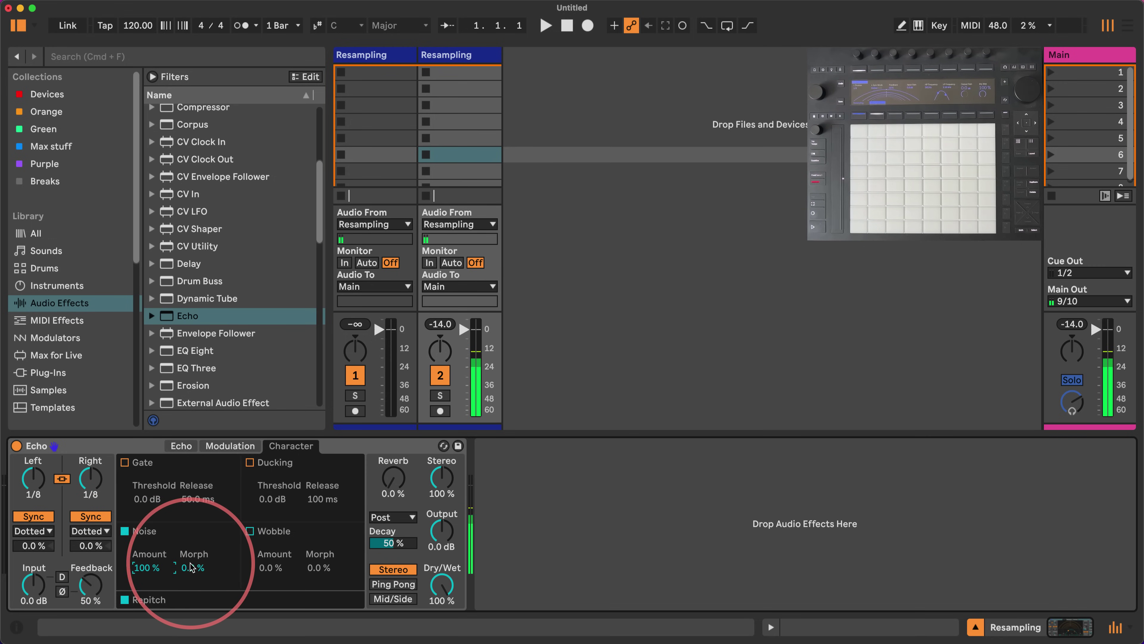
{"action": "left_click_drag", "start_coordinate": [192, 567], "coordinate": [191, 556]}
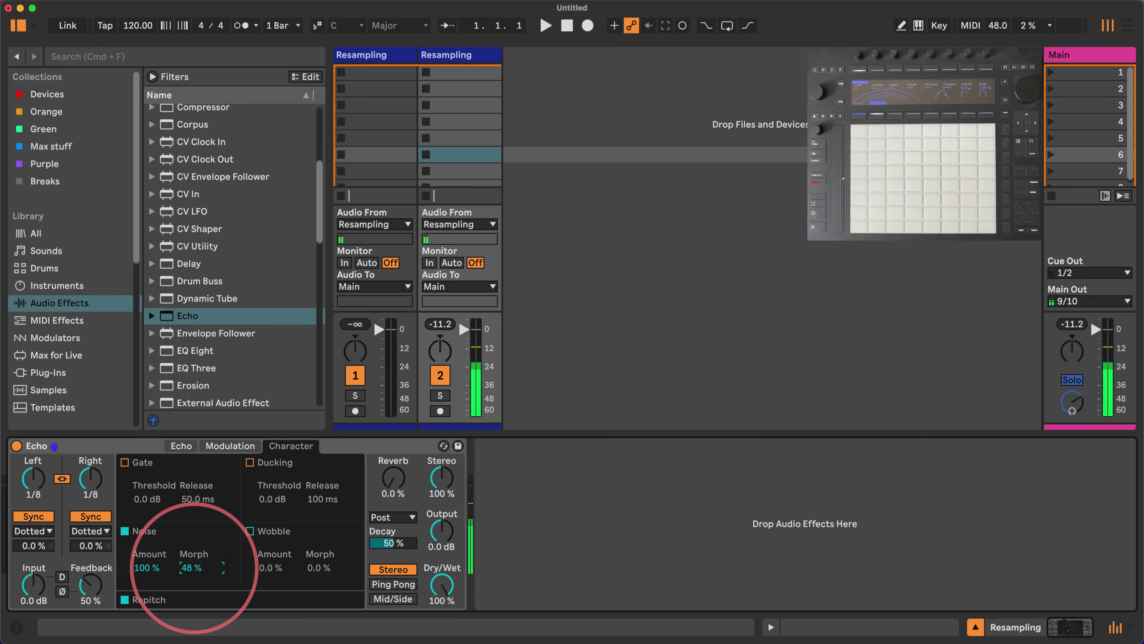
- Set the tempo to 90 BPM and record the noise into the first clip slot of the armed first Resampling track
{"action": "left_click", "coordinate": [133, 26]}
{"action": "type", "text": "90"}
{"action": "key", "text": "Return"}
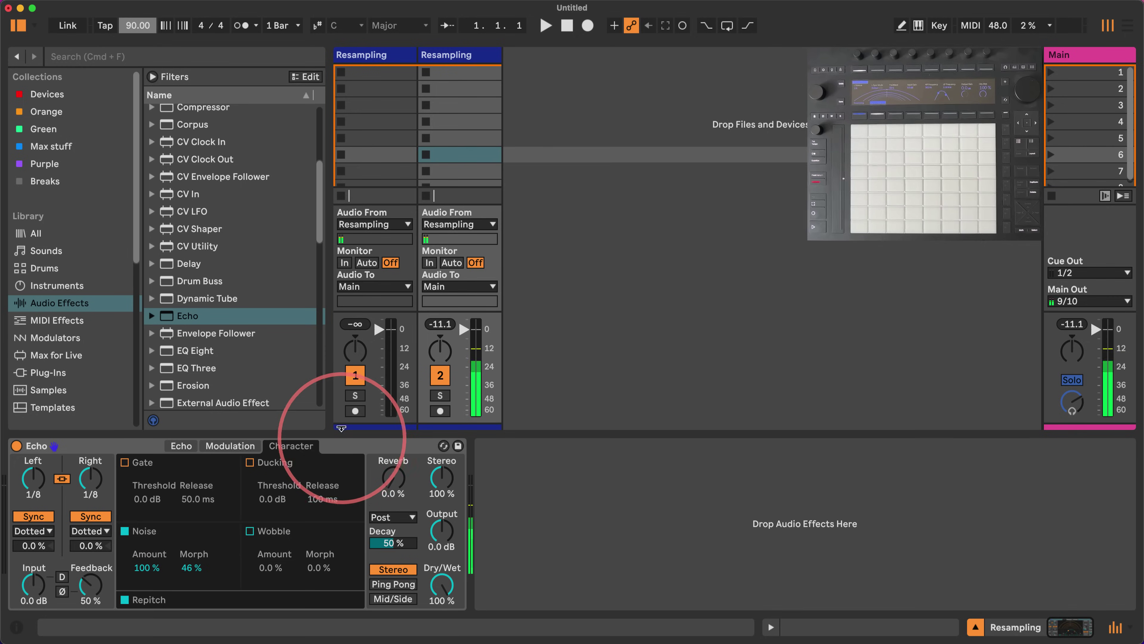
{"action": "left_click", "coordinate": [355, 410]}
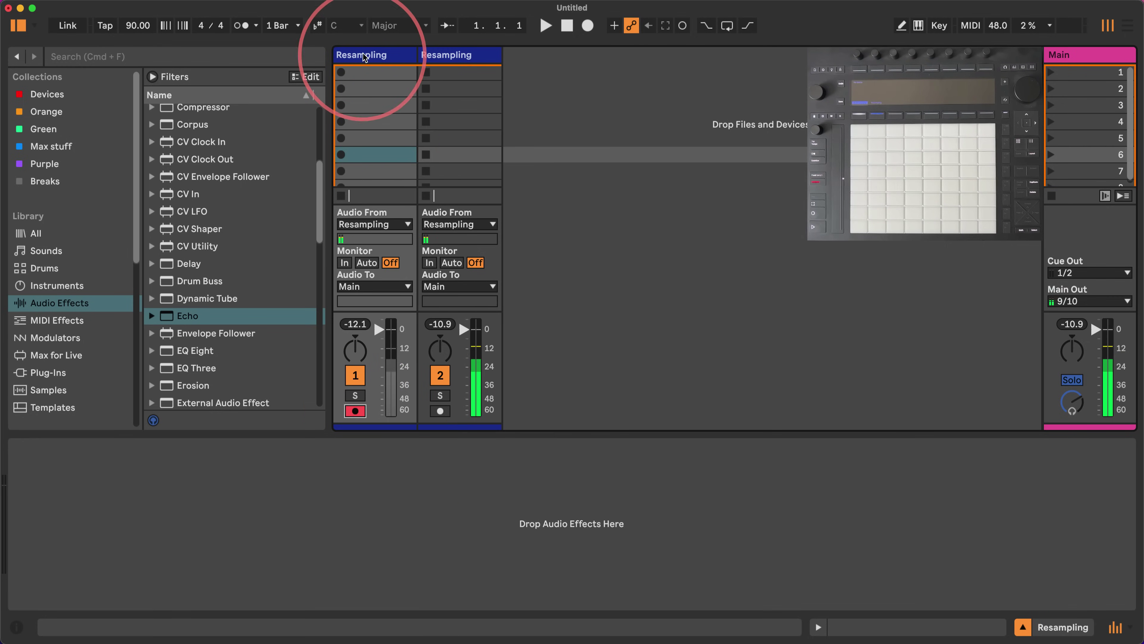
{"action": "left_click", "coordinate": [382, 76]}
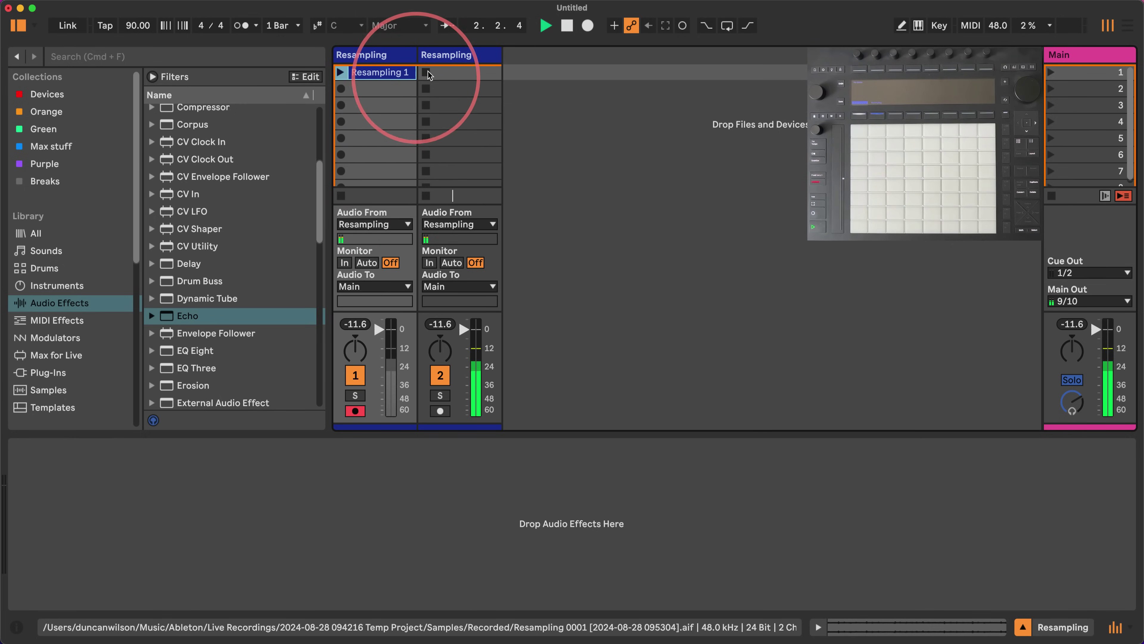
- Delete Echo from the second track, then launch the recorded clip on the first track and open its sample view
{"action": "left_click", "coordinate": [457, 54]}
{"action": "left_click", "coordinate": [347, 446]}
{"action": "key", "text": "Delete"}
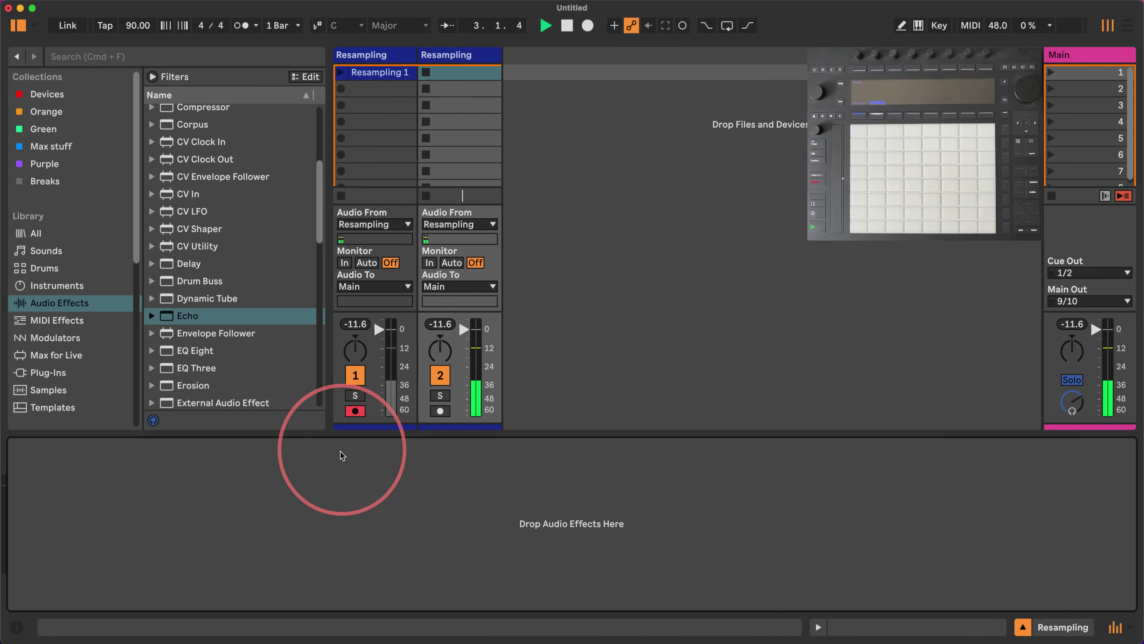
{"action": "left_click", "coordinate": [338, 73]}
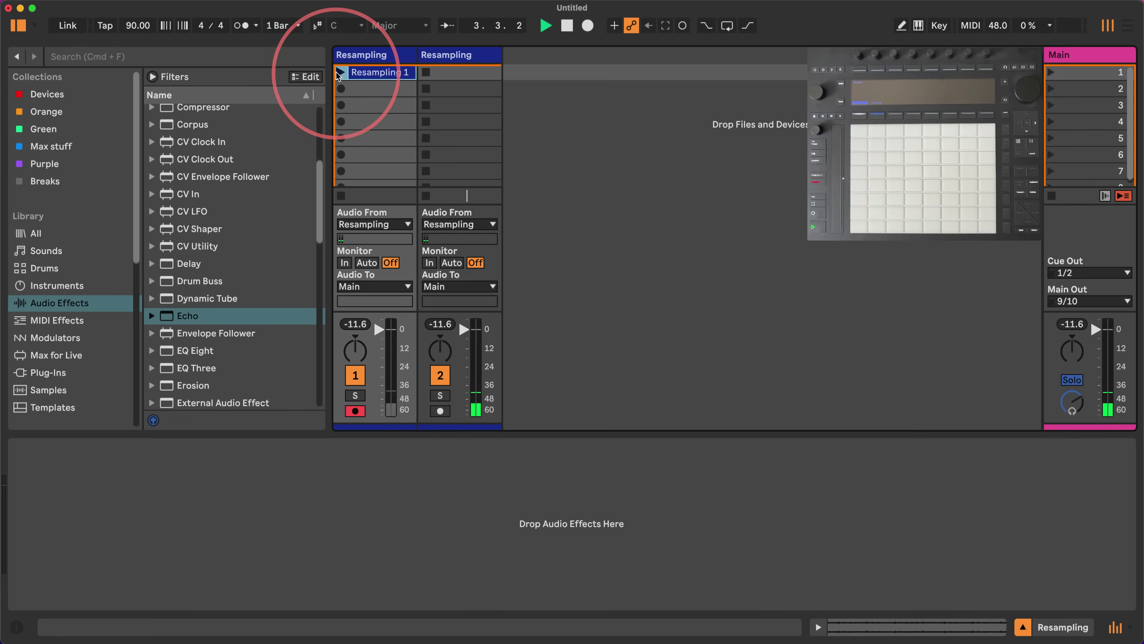
{"action": "left_click", "coordinate": [366, 76]}
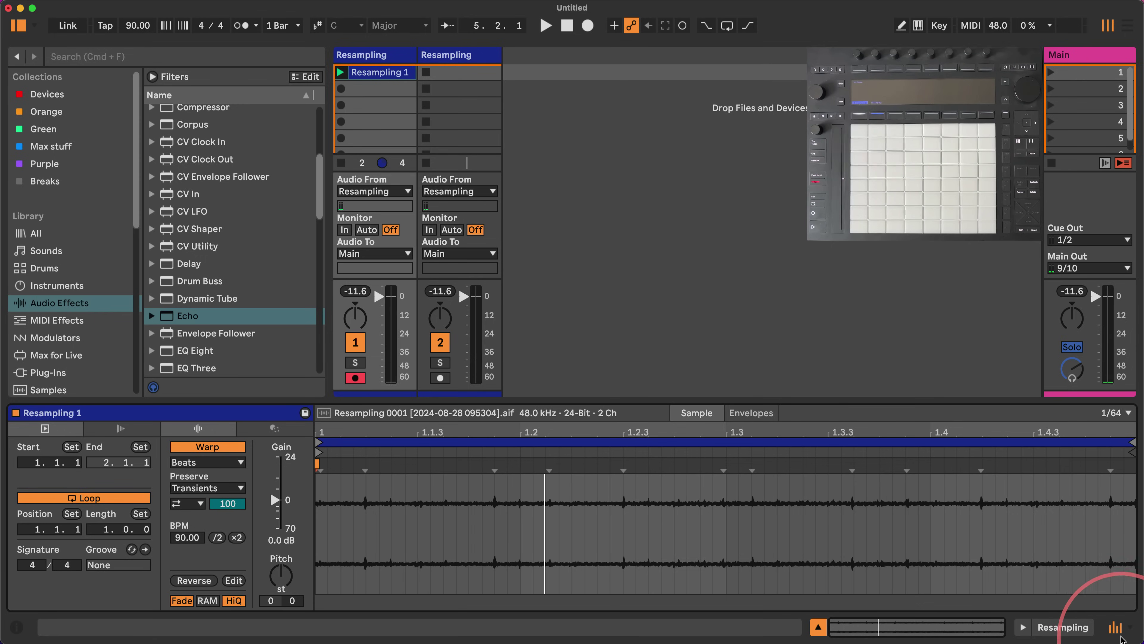
- Hide the mixer and duplicate the recorded clip repeatedly down the first track through scene 69
{"action": "left_click", "coordinate": [1115, 628]}
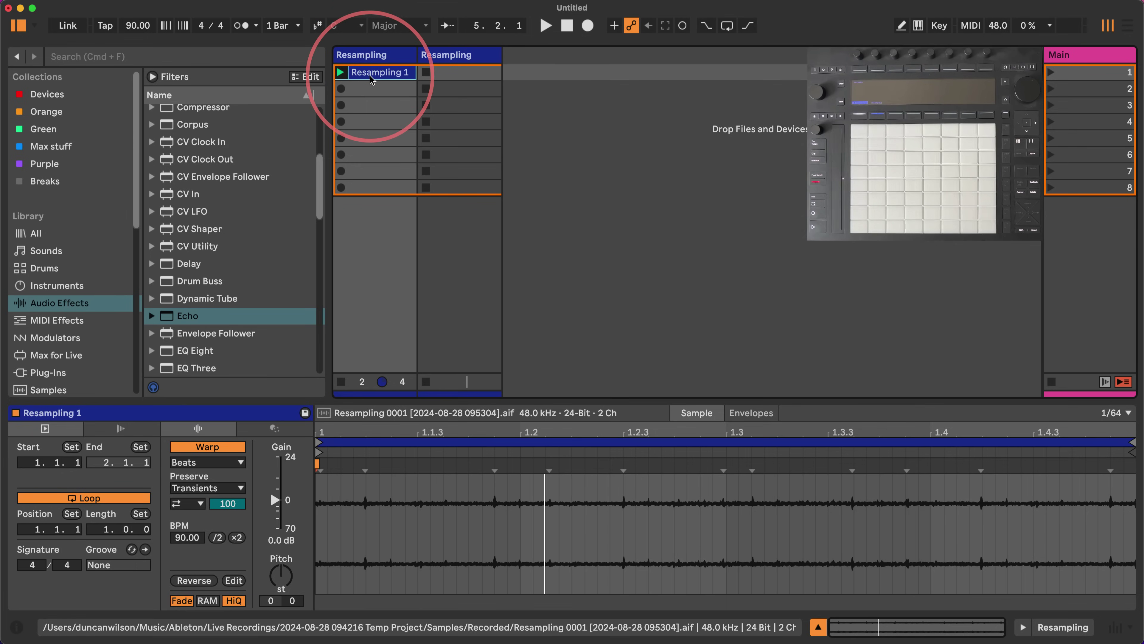
{"action": "key", "text": "super+d"}
{"action": "key", "text": "super+d"}
{"action": "key", "text": "super+d"}
{"action": "key", "text": "super+d"}
{"action": "key", "text": "super+d"}
{"action": "key", "text": "super+d"}
{"action": "key", "text": "super+d"}
{"action": "key", "text": "super+d"}
{"action": "key", "text": "super+d"}
{"action": "key", "text": "super+d"}
{"action": "key", "text": "super+d"}
{"action": "key", "text": "super+d"}
{"action": "key", "text": "super+d"}
{"action": "key", "text": "super+d"}
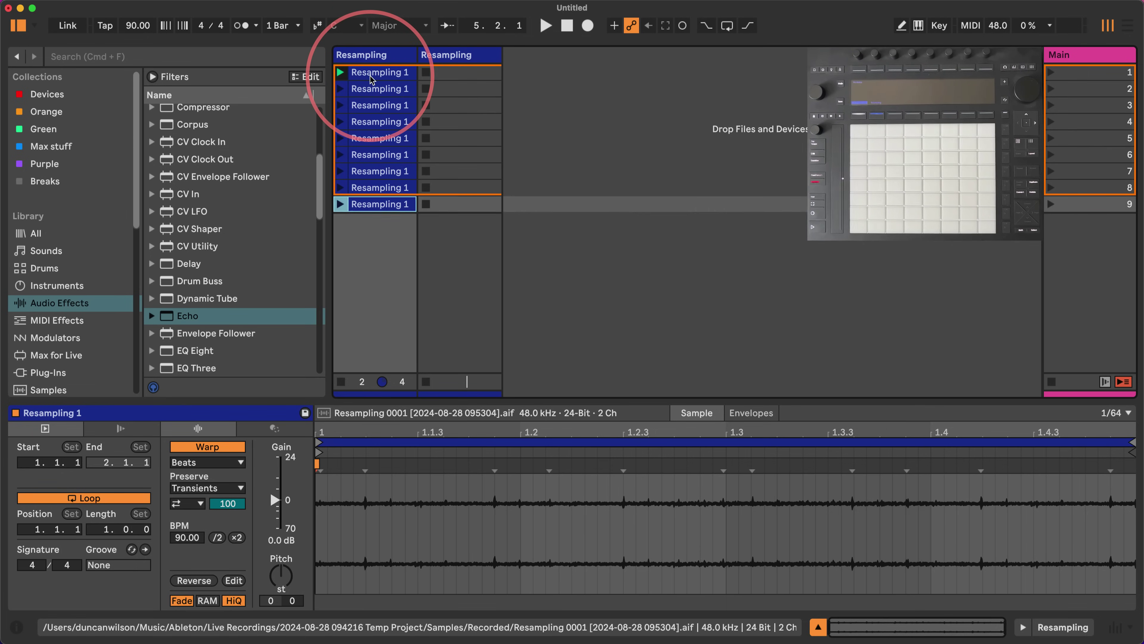
{"action": "key", "text": "super+d"}
{"action": "key", "text": "super+d"}
{"action": "key", "text": "super+d"}
{"action": "key", "text": "super+d"}
{"action": "key", "text": "super+d"}
{"action": "key", "text": "super+d"}
{"action": "key", "text": "super+d"}
{"action": "key", "text": "super+d"}
{"action": "key", "text": "super+d"}
{"action": "key", "text": "super+d"}
{"action": "key", "text": "super+d"}
{"action": "key", "text": "super+d"}
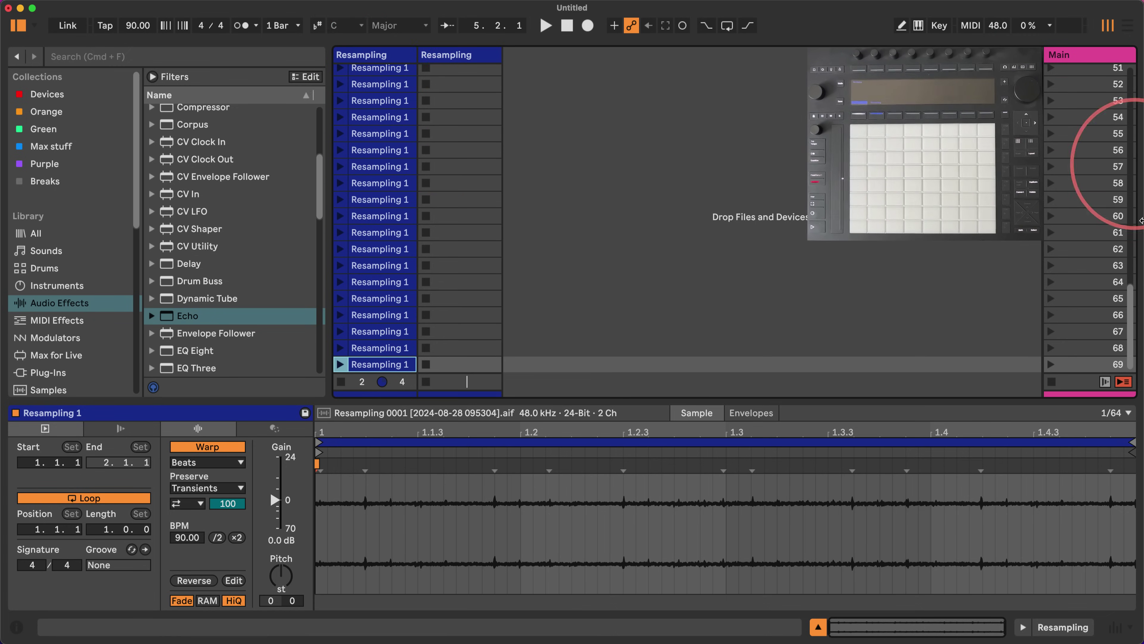
- Delete the surplus scenes 65 through 69
{"action": "left_click", "coordinate": [1081, 298]}
{"action": "left_click", "coordinate": [1074, 365], "text": "shift"}
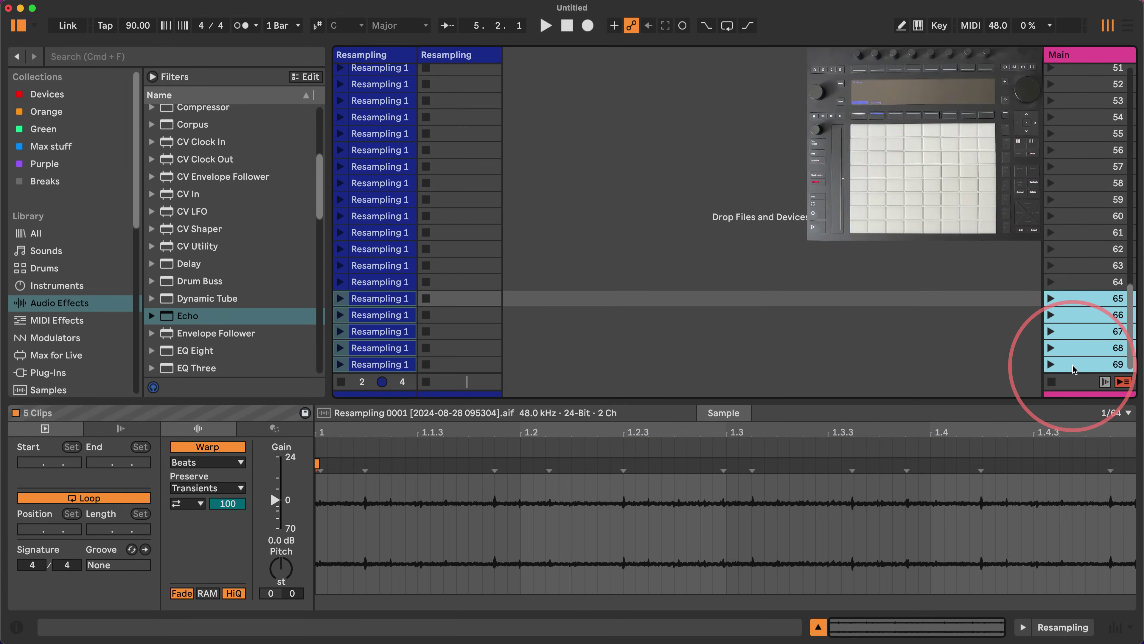
{"action": "left_click", "coordinate": [383, 245]}
{"action": "scroll", "coordinate": [385, 229], "scroll_direction": "up", "scroll_amount": 15}
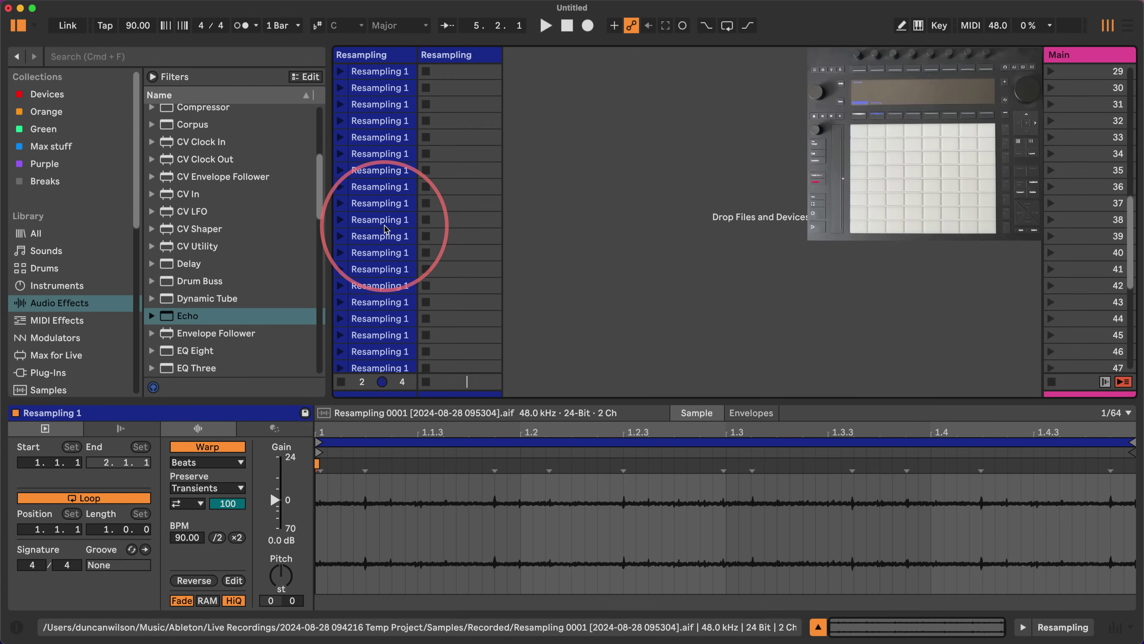
{"action": "scroll", "coordinate": [385, 229], "scroll_direction": "up", "scroll_amount": 1}
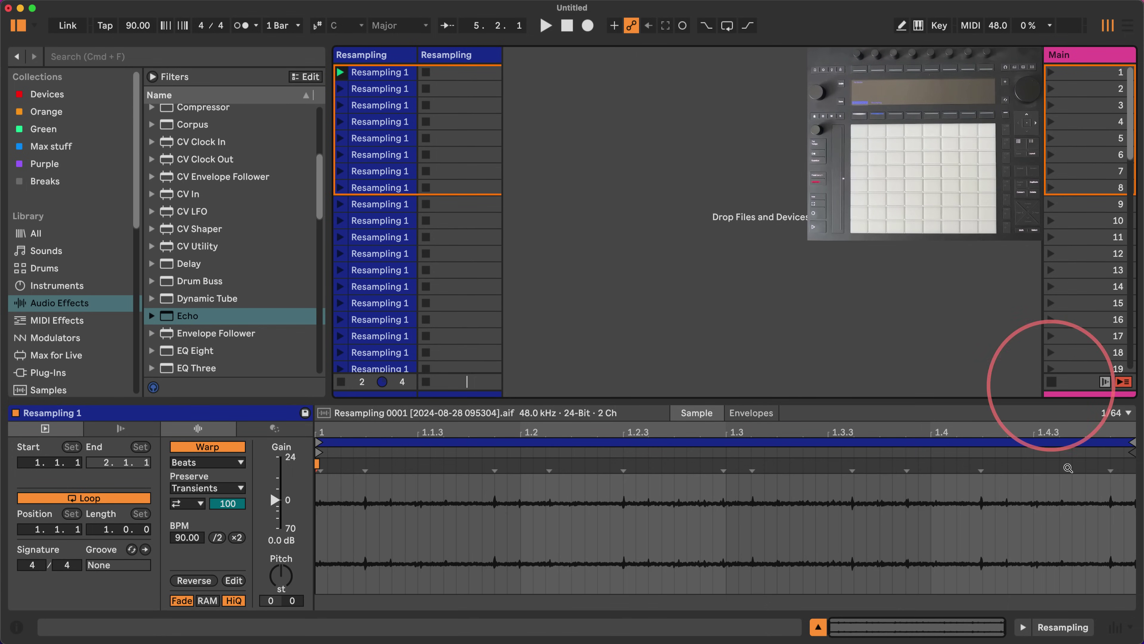
- Show the device chain and add a Limiter to the first Resampling track
{"action": "left_click", "coordinate": [1044, 631]}
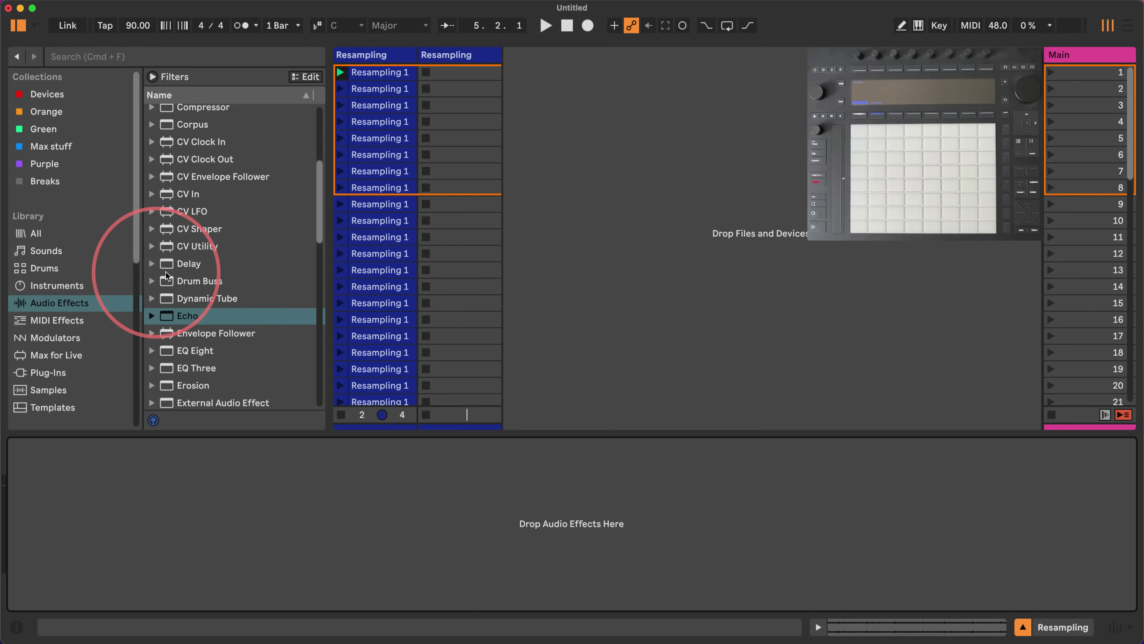
{"action": "scroll", "coordinate": [190, 275], "scroll_direction": "down", "scroll_amount": 10}
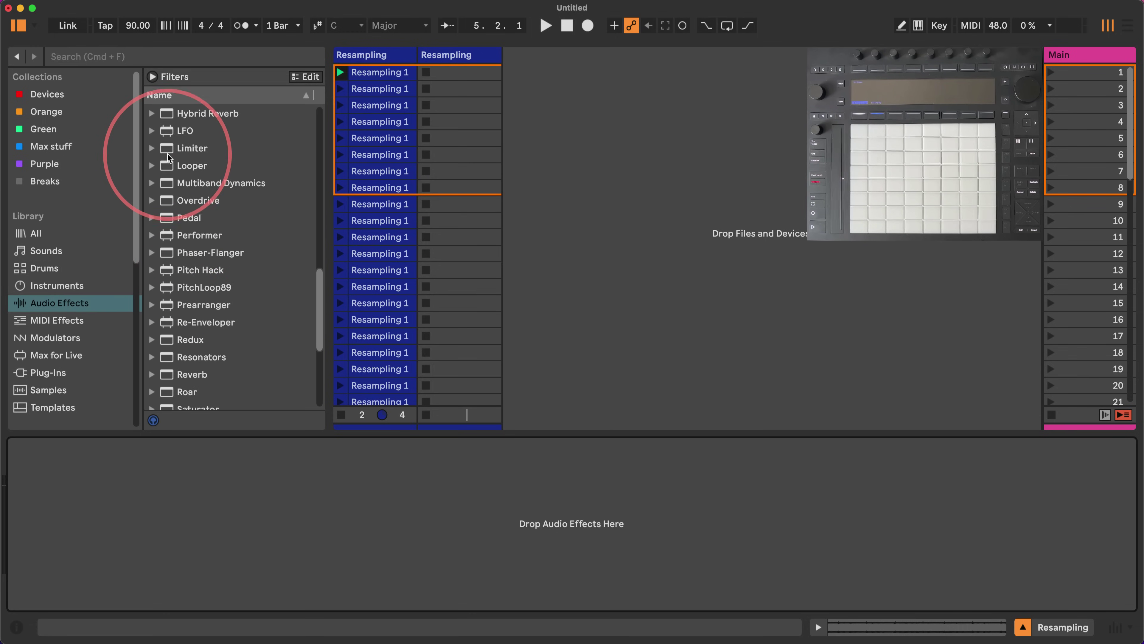
{"action": "left_click_drag", "start_coordinate": [192, 148], "coordinate": [387, 57]}
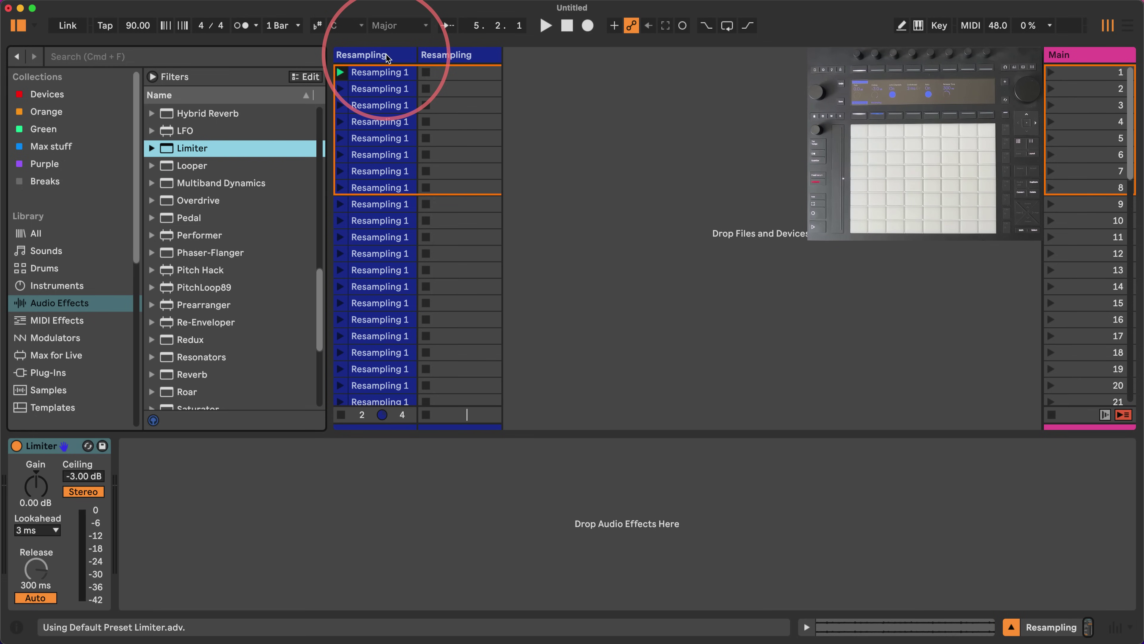
- Set the tempo to 999 BPM and insert Overdrive before the Limiter on the first track
{"action": "left_click", "coordinate": [141, 27]}
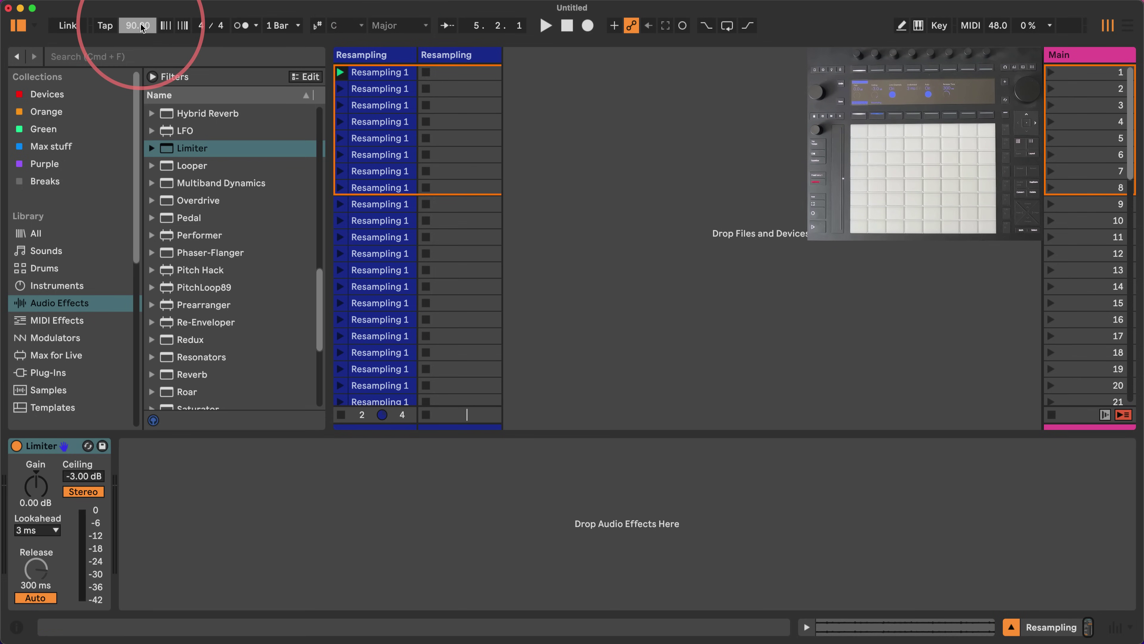
{"action": "type", "text": "999"}
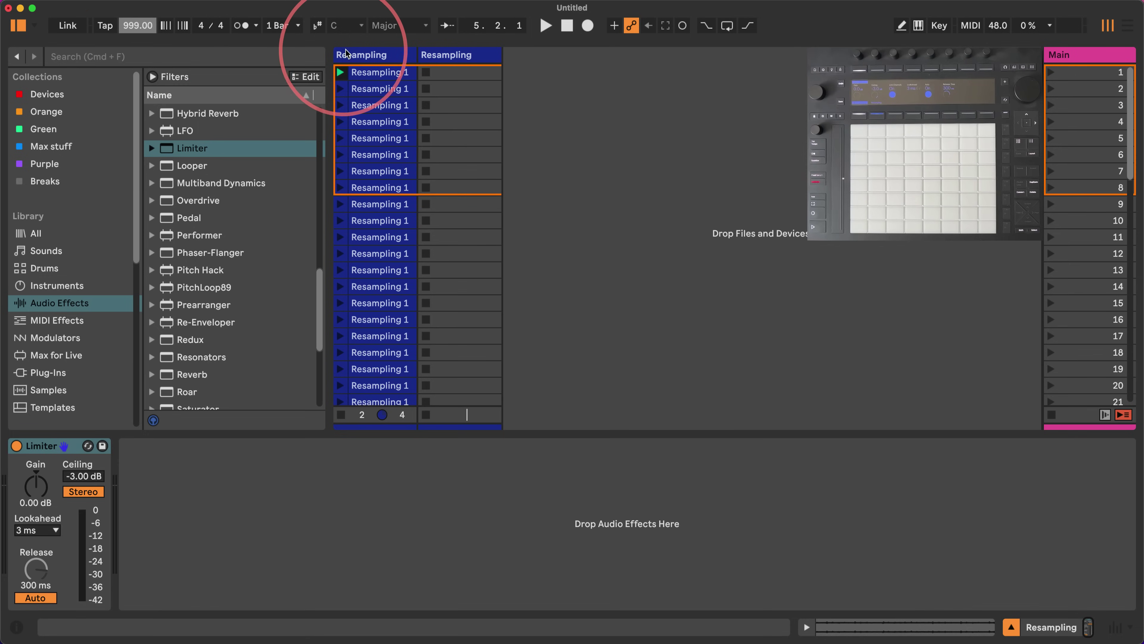
{"action": "left_click", "coordinate": [347, 53]}
{"action": "mouse_move", "coordinate": [180, 201]}
{"action": "left_mouse_down"}
{"action": "mouse_move", "coordinate": [67, 487]}
{"action": "mouse_move", "coordinate": [10, 482]}
{"action": "left_mouse_up"}
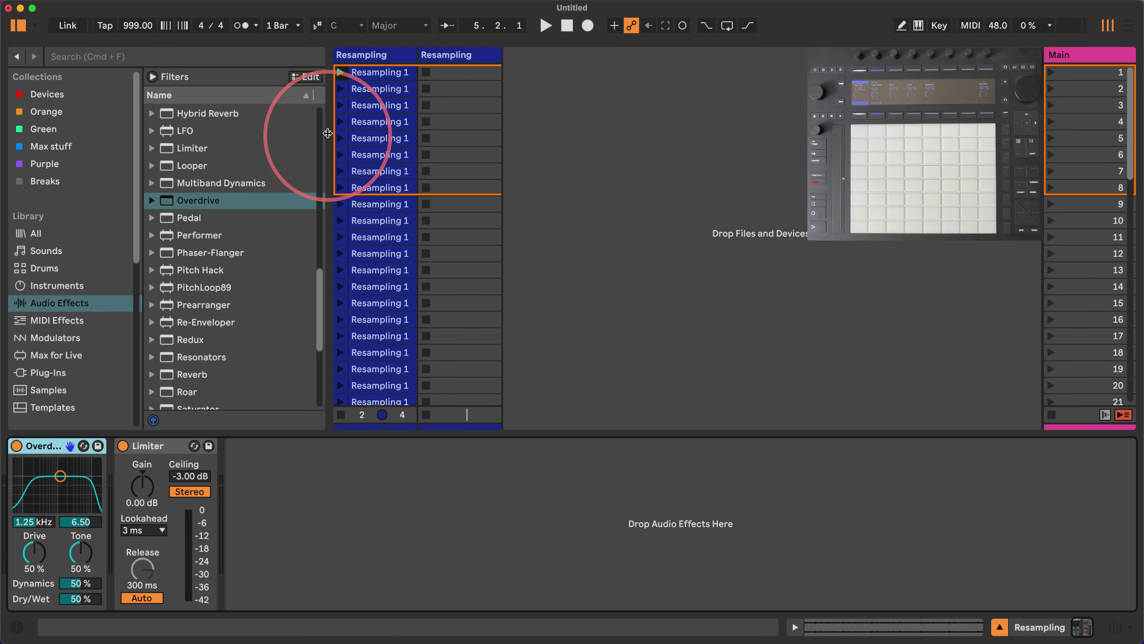
- Select all clips on the first track and enable Follow Action for them
{"action": "right_click", "coordinate": [390, 56]}
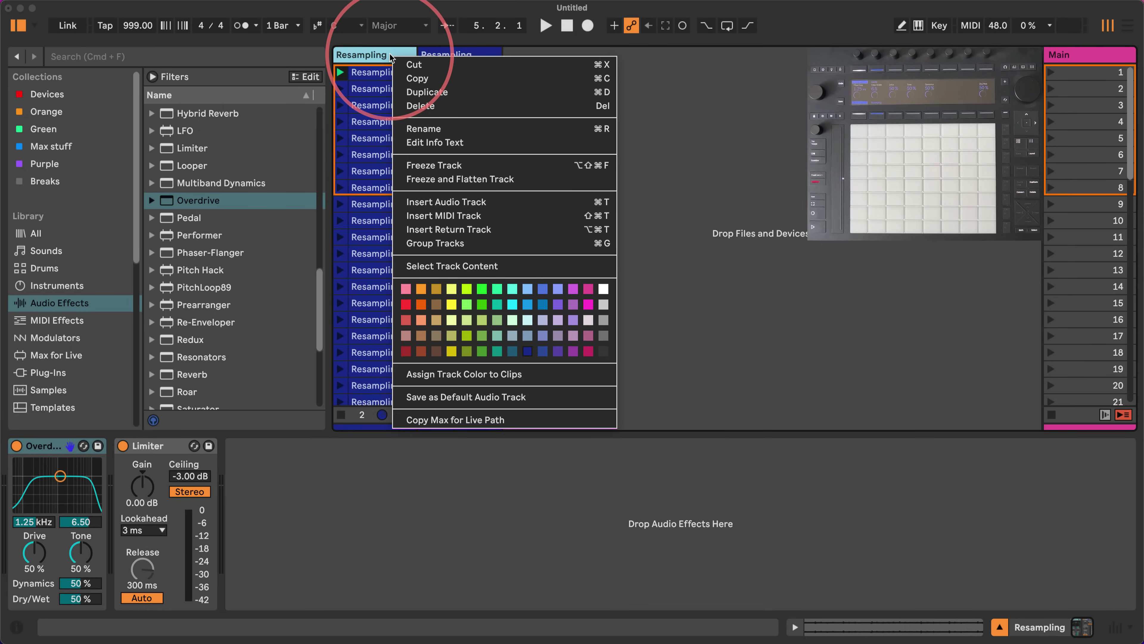
{"action": "left_click", "coordinate": [451, 266]}
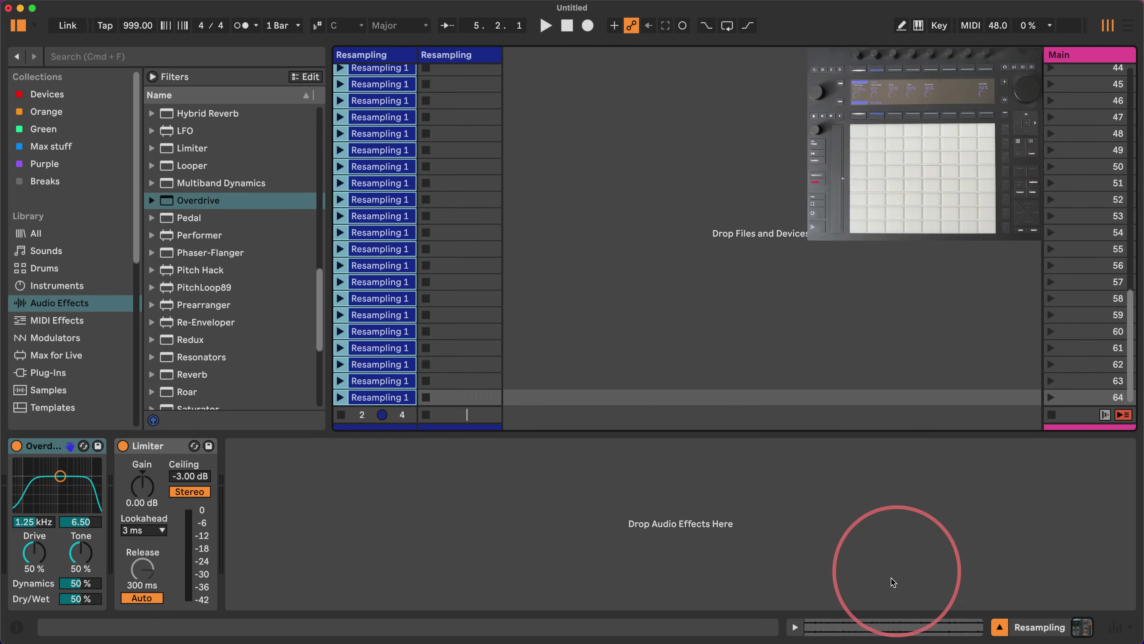
{"action": "left_click", "coordinate": [849, 627]}
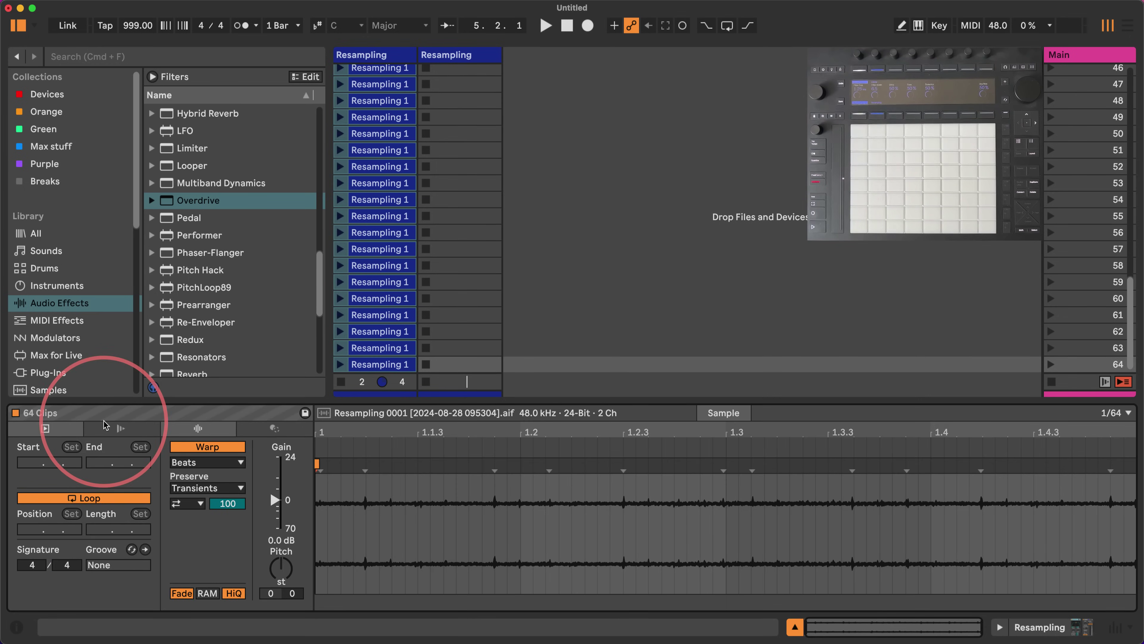
{"action": "left_click", "coordinate": [104, 431]}
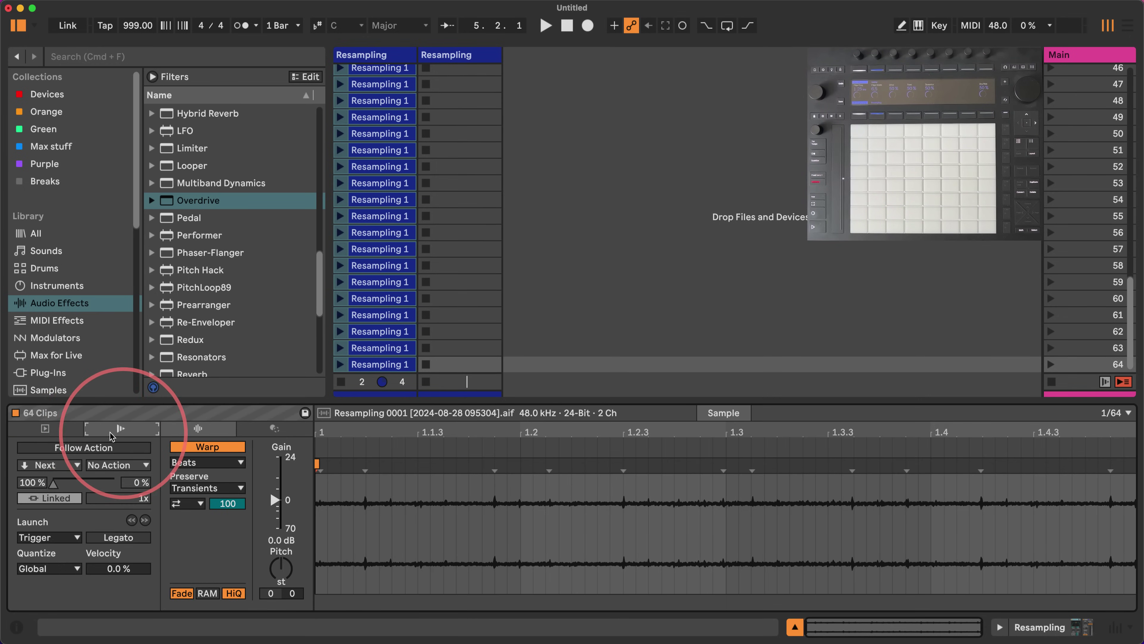
{"action": "left_click", "coordinate": [97, 447]}
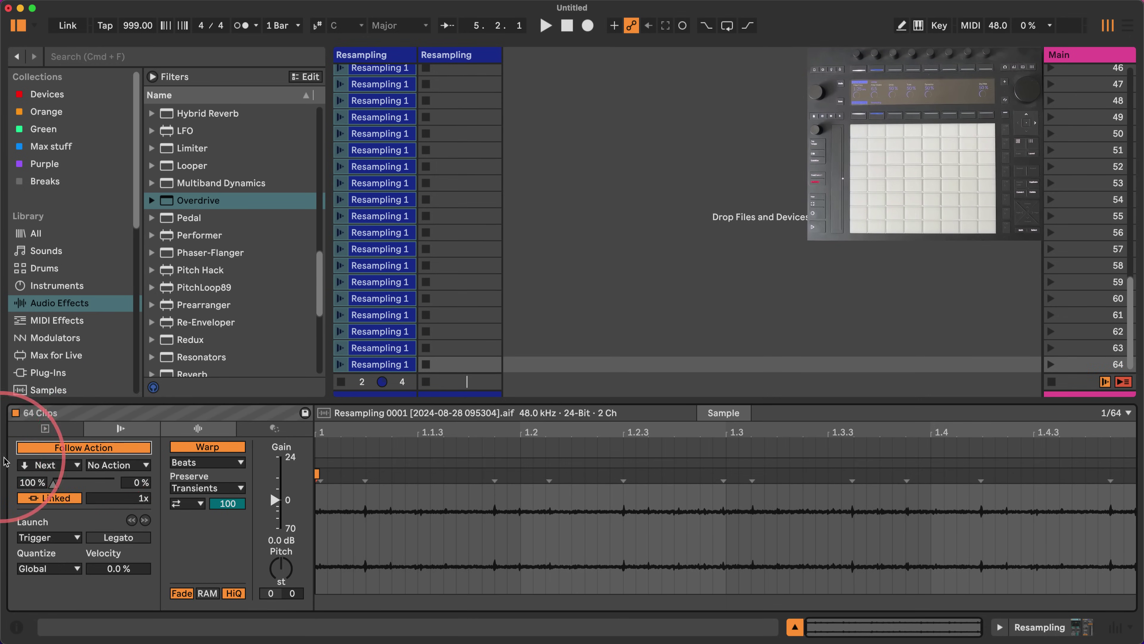
- Set the clips' Follow Action to Other and unlink its timing from clip length, with a follow time of 0.0.2
{"action": "left_click", "coordinate": [54, 465]}
{"action": "left_click", "coordinate": [45, 589]}
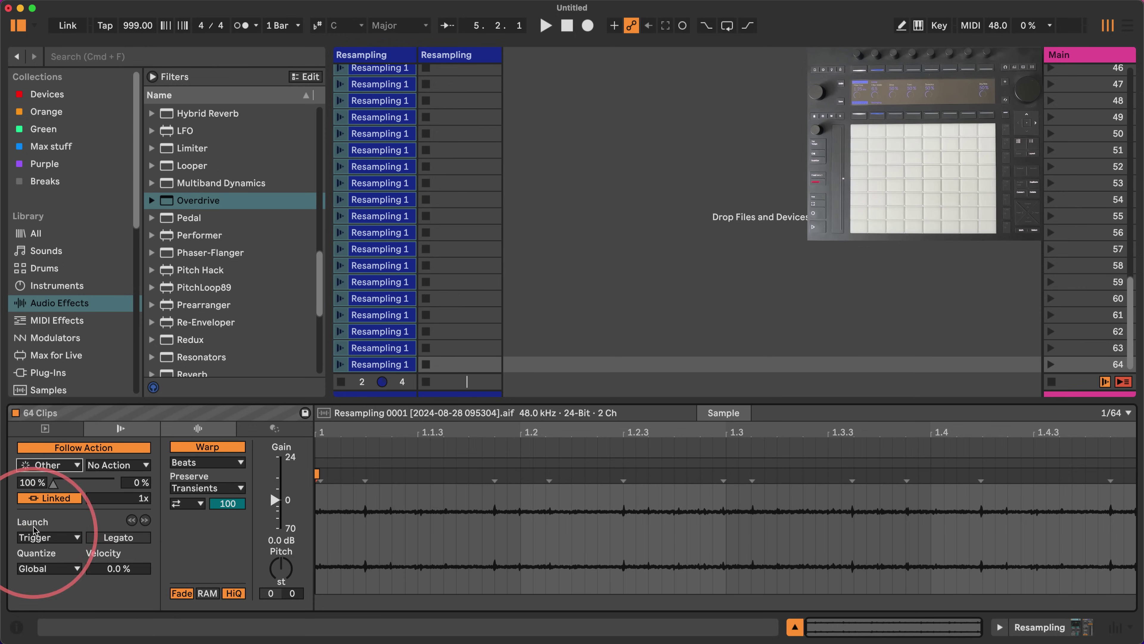
{"action": "left_click", "coordinate": [42, 498]}
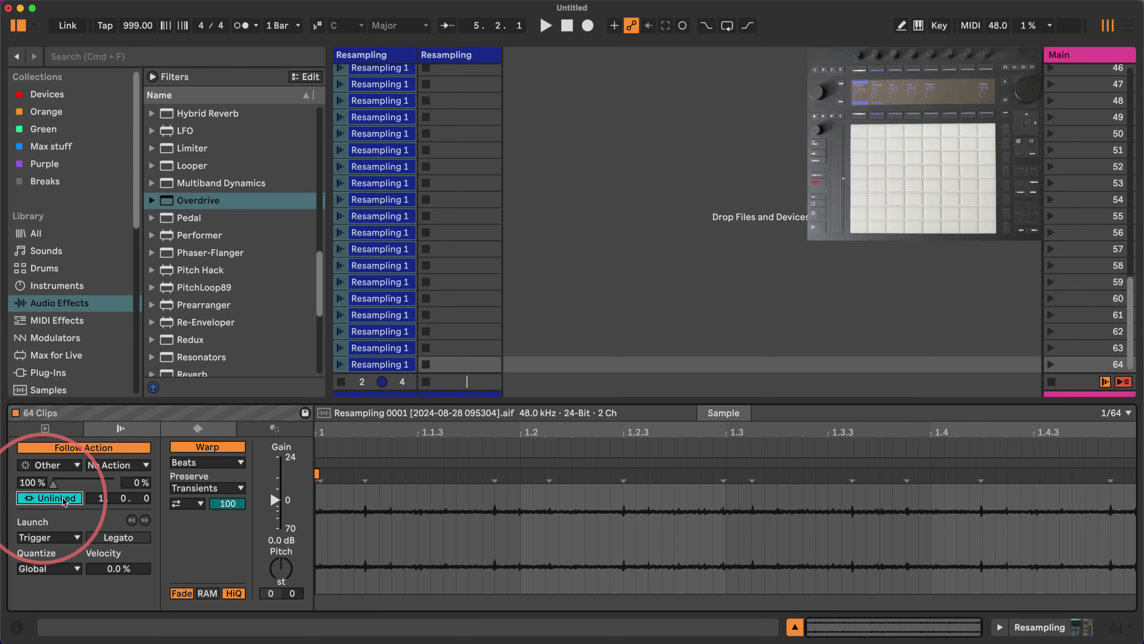
{"action": "left_click_drag", "start_coordinate": [145, 498], "coordinate": [144, 561]}
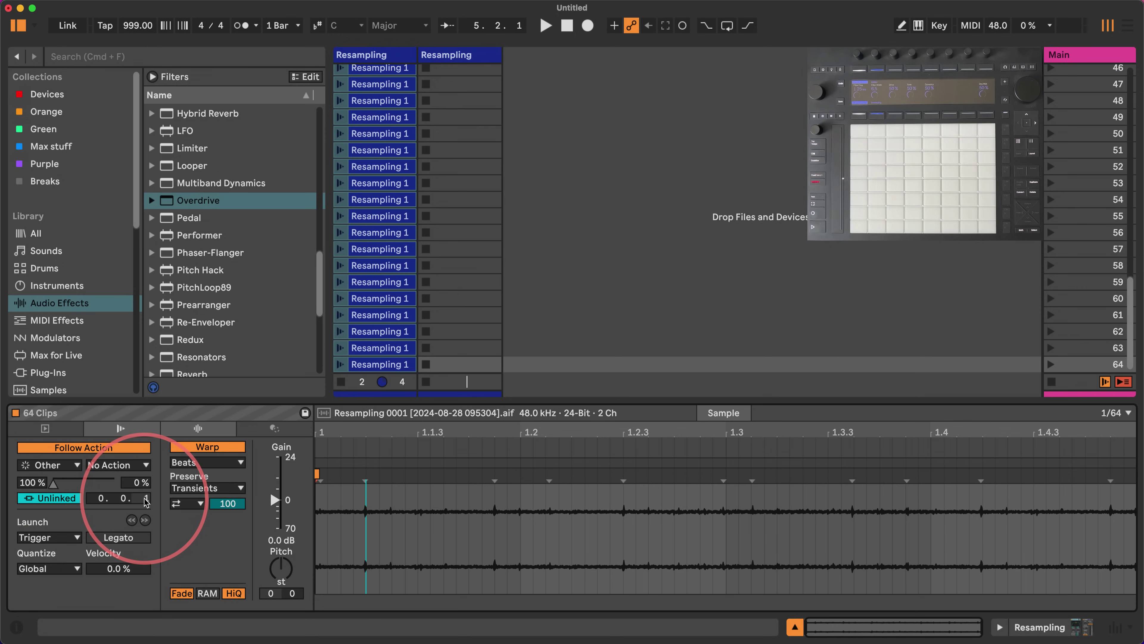
{"action": "key", "text": "Up"}
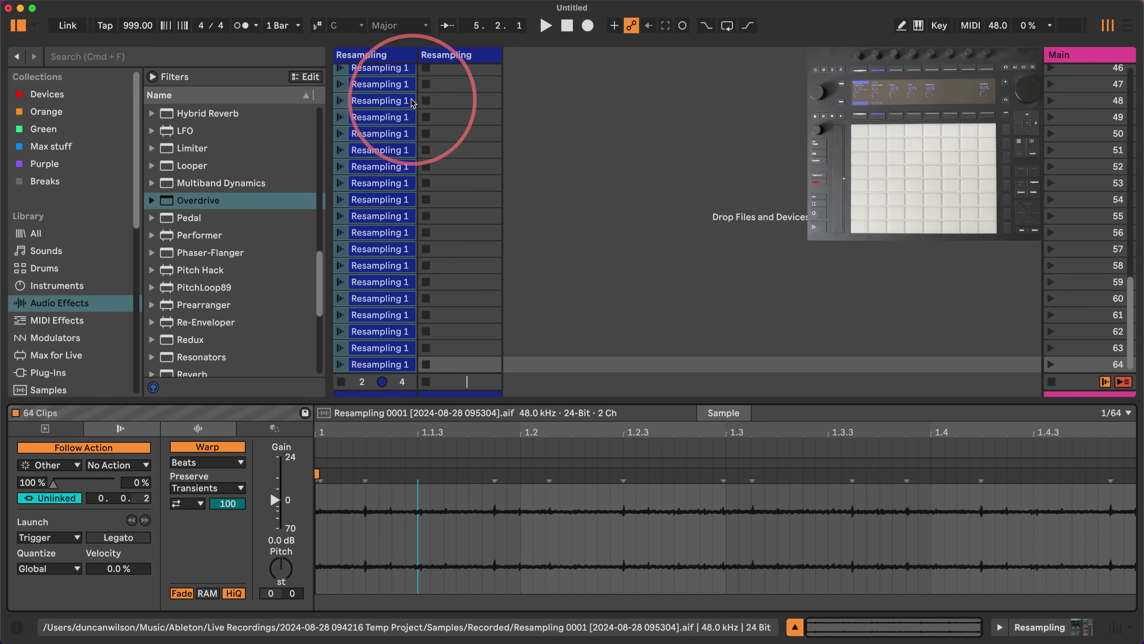
- Launch the first clip on the first track to start the Follow Action sequence
{"action": "scroll", "coordinate": [352, 105], "scroll_direction": "up", "scroll_amount": 5}
{"action": "scroll", "coordinate": [352, 105], "scroll_direction": "up", "scroll_amount": 7}
{"action": "left_click", "coordinate": [342, 76]}
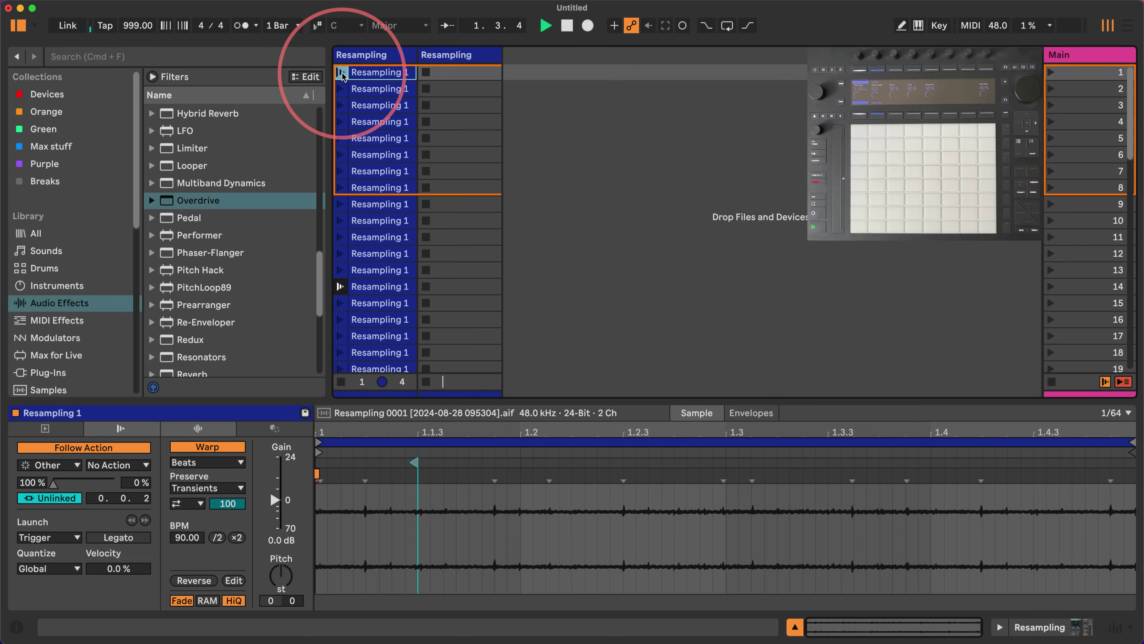
- Stop playback and show the first track's device chain together with the mixer
{"action": "key", "text": "space"}
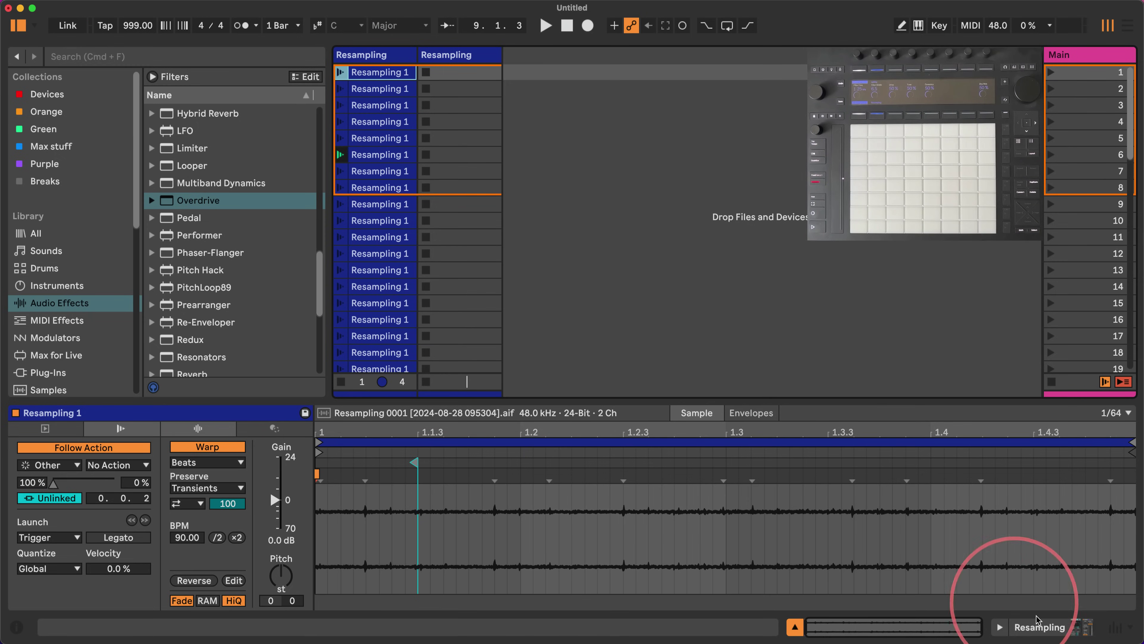
{"action": "left_click", "coordinate": [1005, 627]}
{"action": "left_click", "coordinate": [579, 219]}
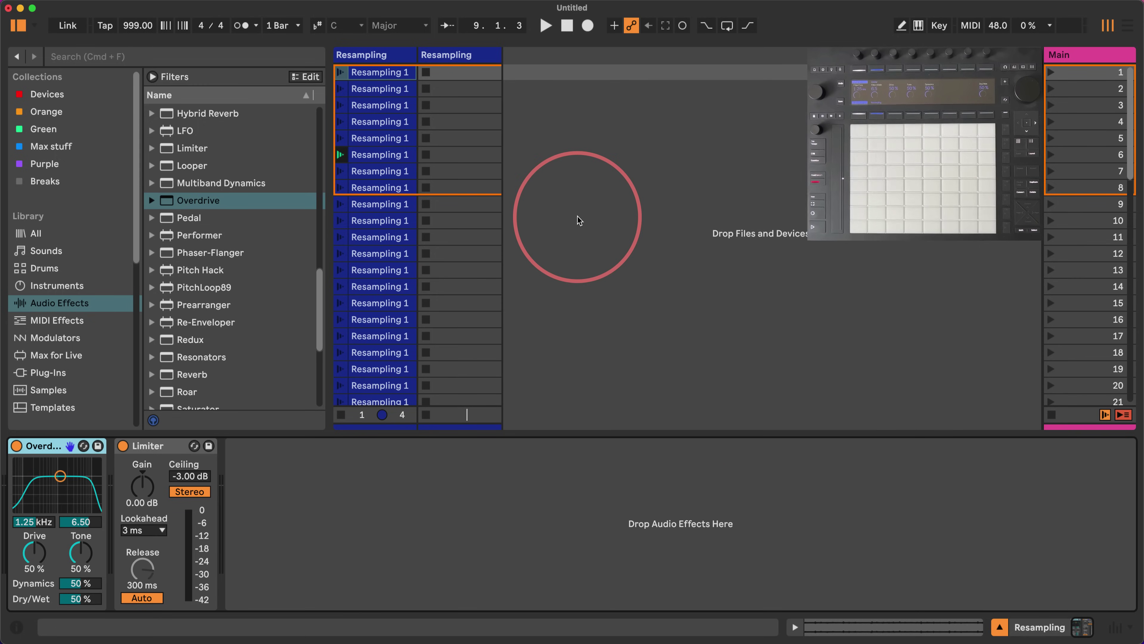
{"action": "left_click", "coordinate": [1115, 627]}
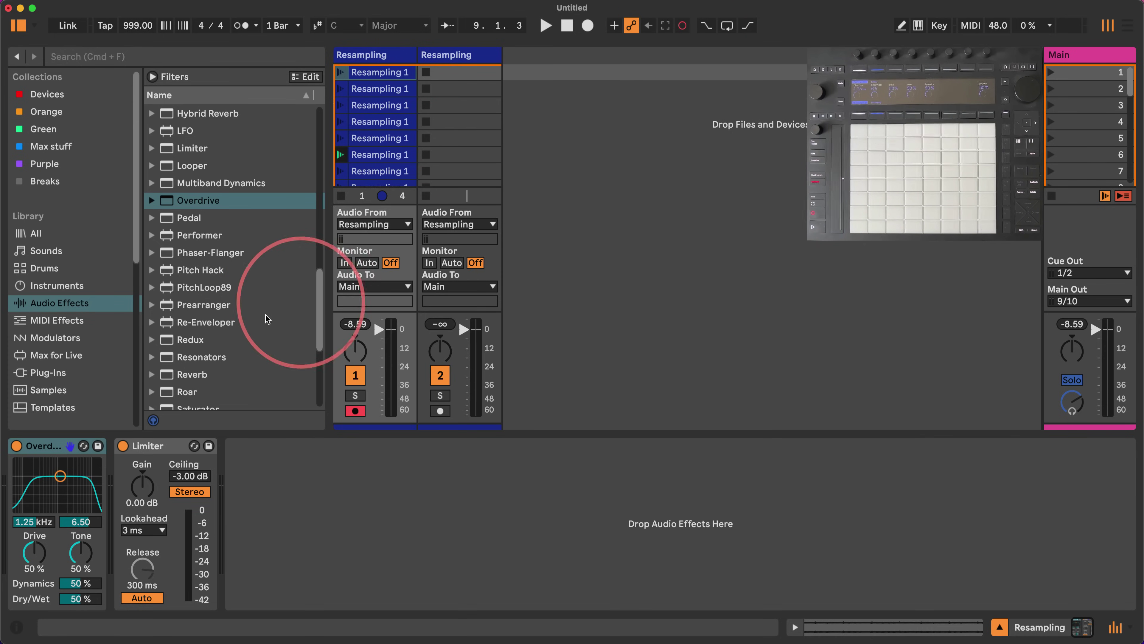
- Start playback and record clip automation by sweeping the frequency and bandwidth of Overdrive's filter
{"action": "left_click", "coordinate": [546, 25]}
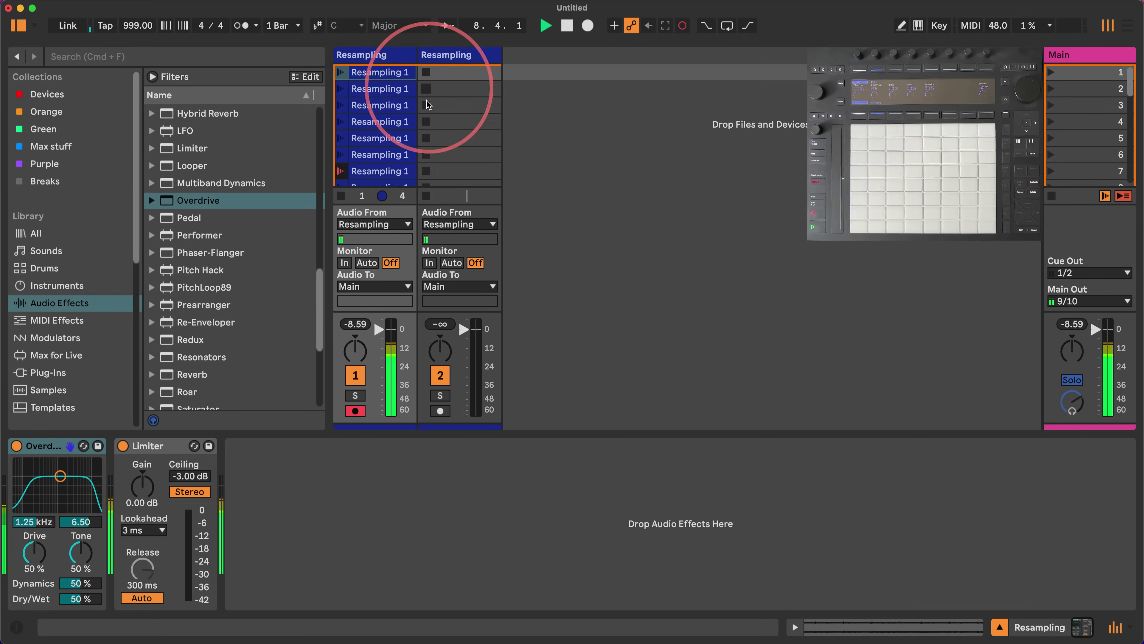
{"action": "left_click_drag", "start_coordinate": [60, 476], "coordinate": [83, 506]}
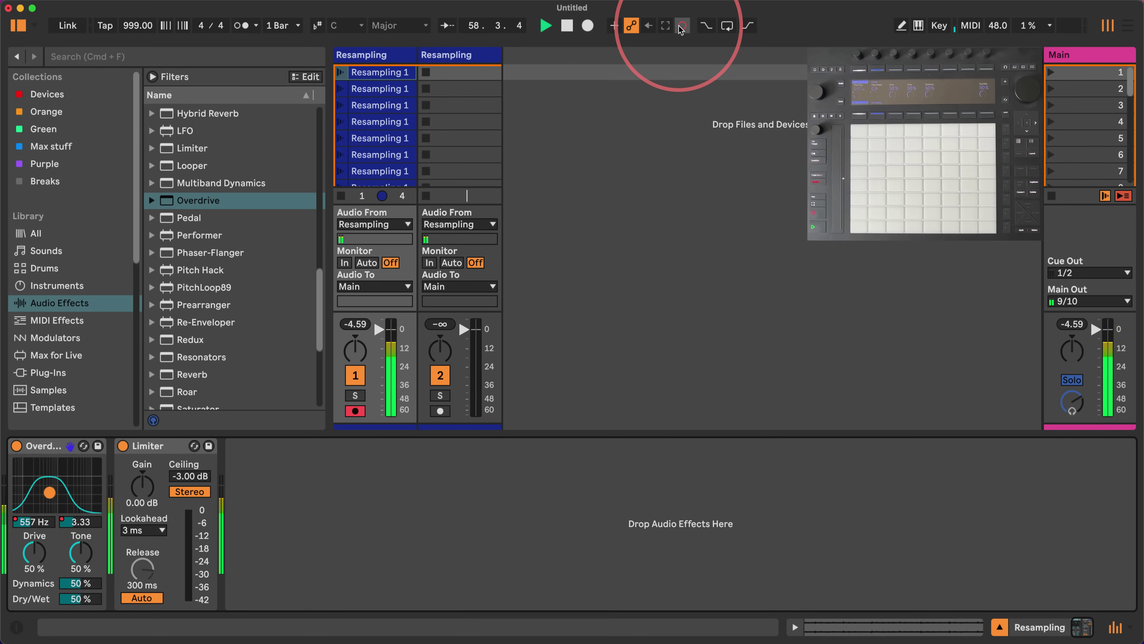
- Insert Phaser-Flanger between Overdrive and the Limiter and switch it to Flanger mode
{"action": "scroll", "coordinate": [216, 261], "scroll_direction": "down", "scroll_amount": 9}
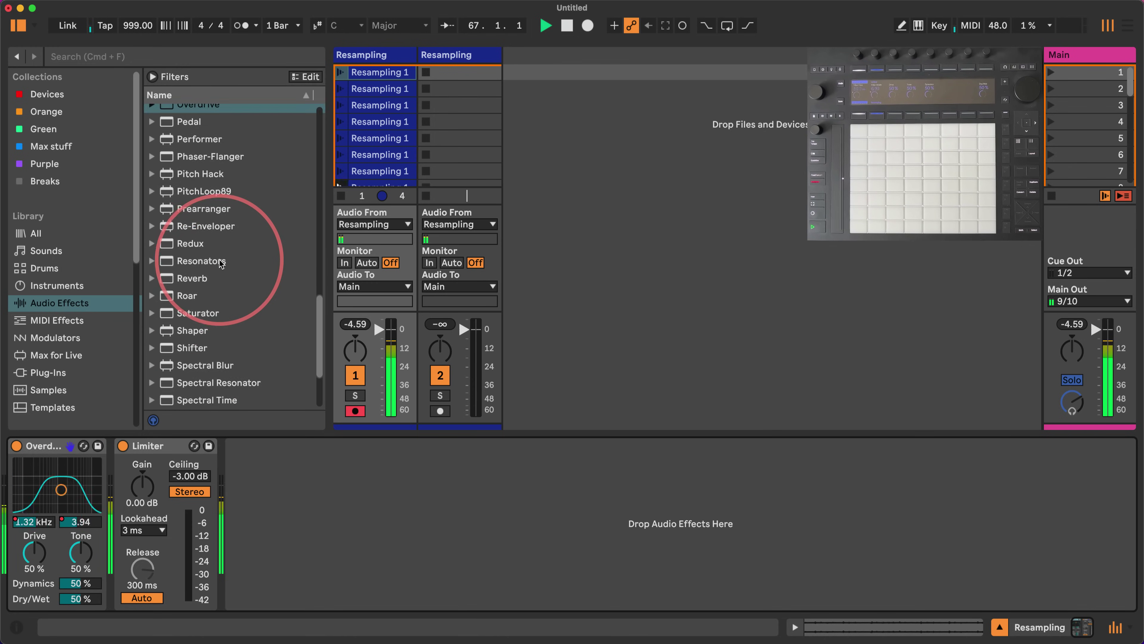
{"action": "scroll", "coordinate": [219, 266], "scroll_direction": "down", "scroll_amount": 3}
{"action": "scroll", "coordinate": [216, 225], "scroll_direction": "up", "scroll_amount": 7}
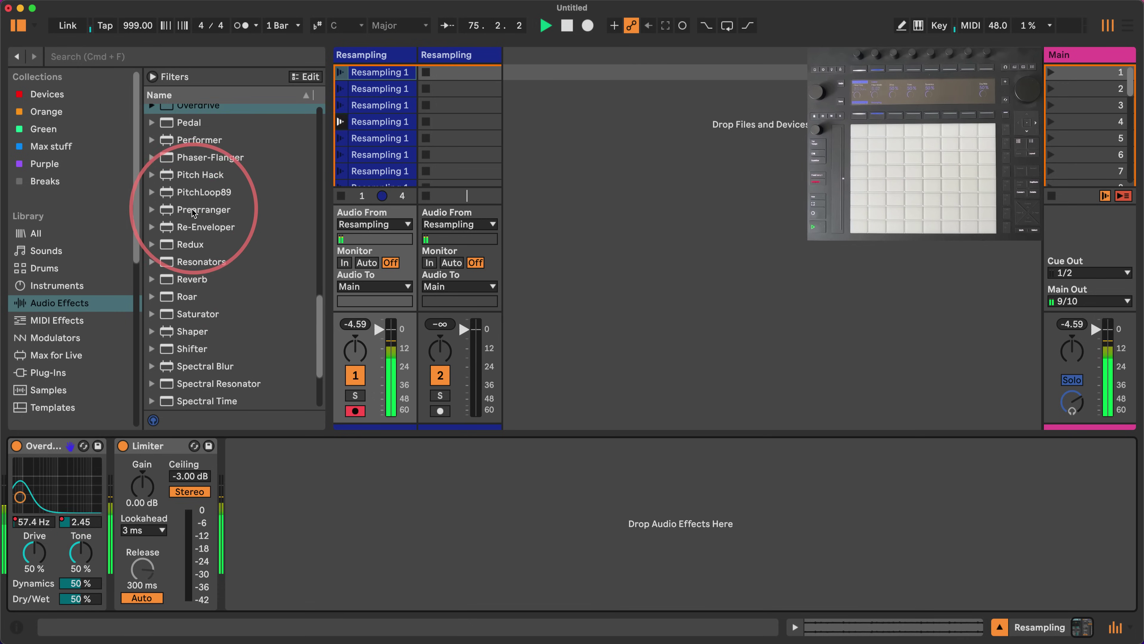
{"action": "left_click_drag", "start_coordinate": [202, 157], "coordinate": [115, 473]}
{"action": "left_click", "coordinate": [211, 517]}
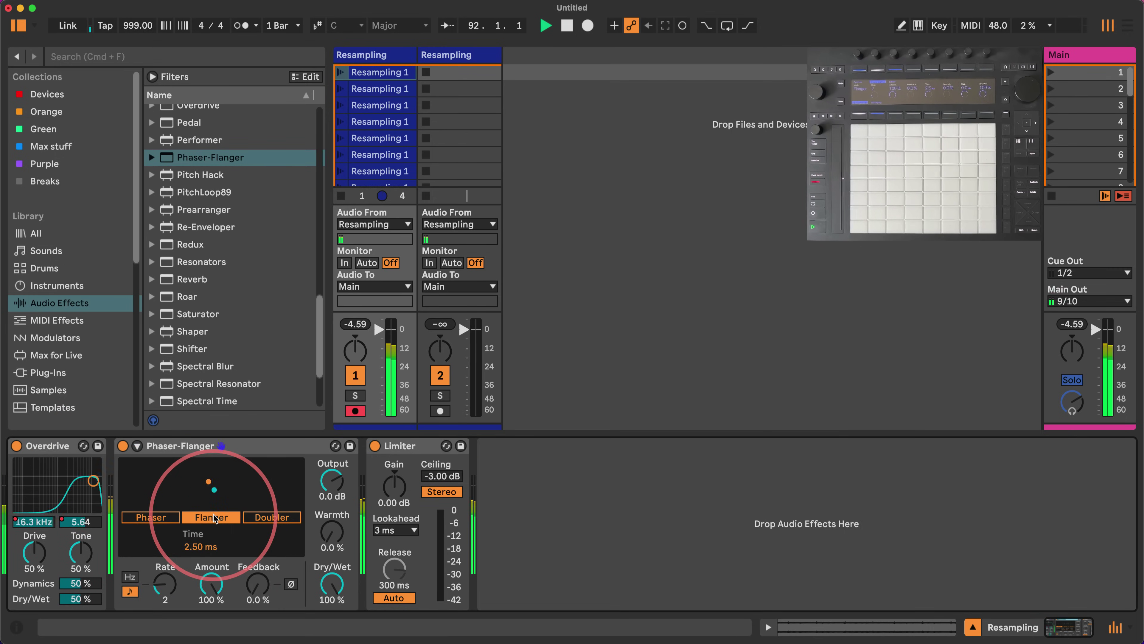
- Set the flanger's Amount to 0.0 % and Feedback to 74 %, and record automation of its Time
{"action": "left_click", "coordinate": [215, 579]}
{"action": "left_click_drag", "start_coordinate": [215, 580], "coordinate": [255, 578]}
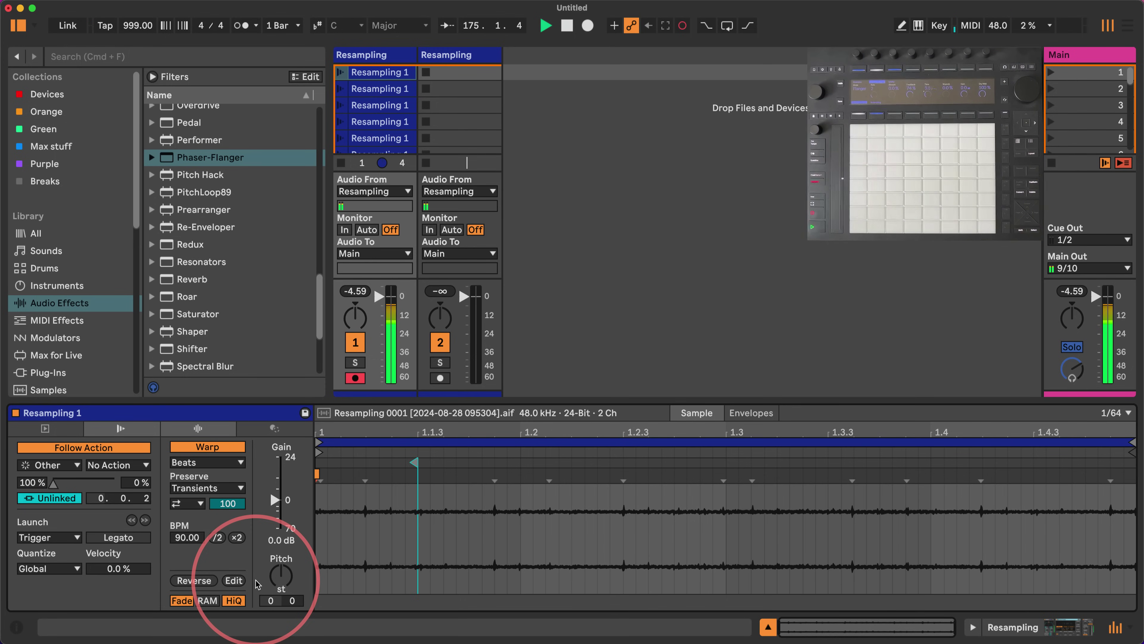
- Duplicate the Phaser-Flanger device and record automation of the copy's Time
{"action": "left_click", "coordinate": [996, 630]}
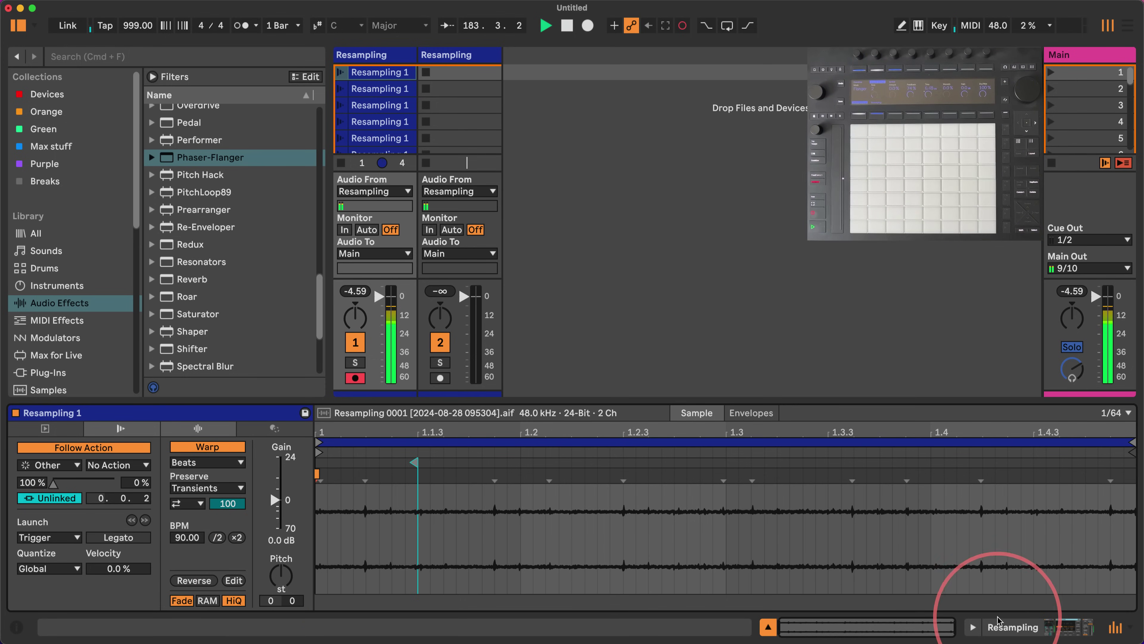
{"action": "left_click", "coordinate": [237, 451]}
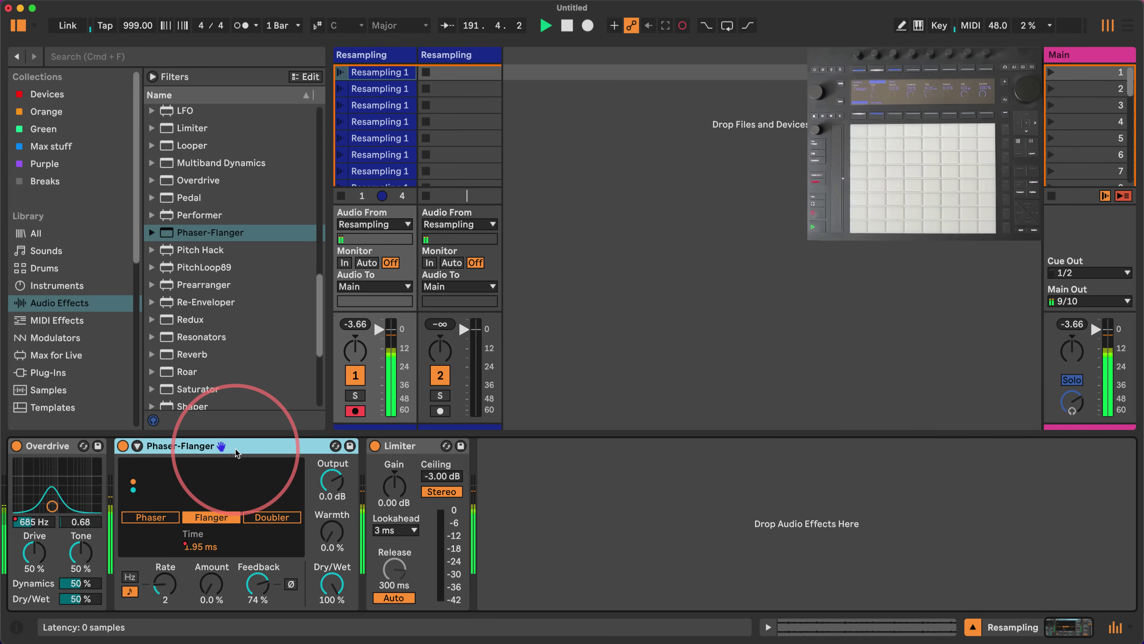
{"action": "key", "text": "super+d"}
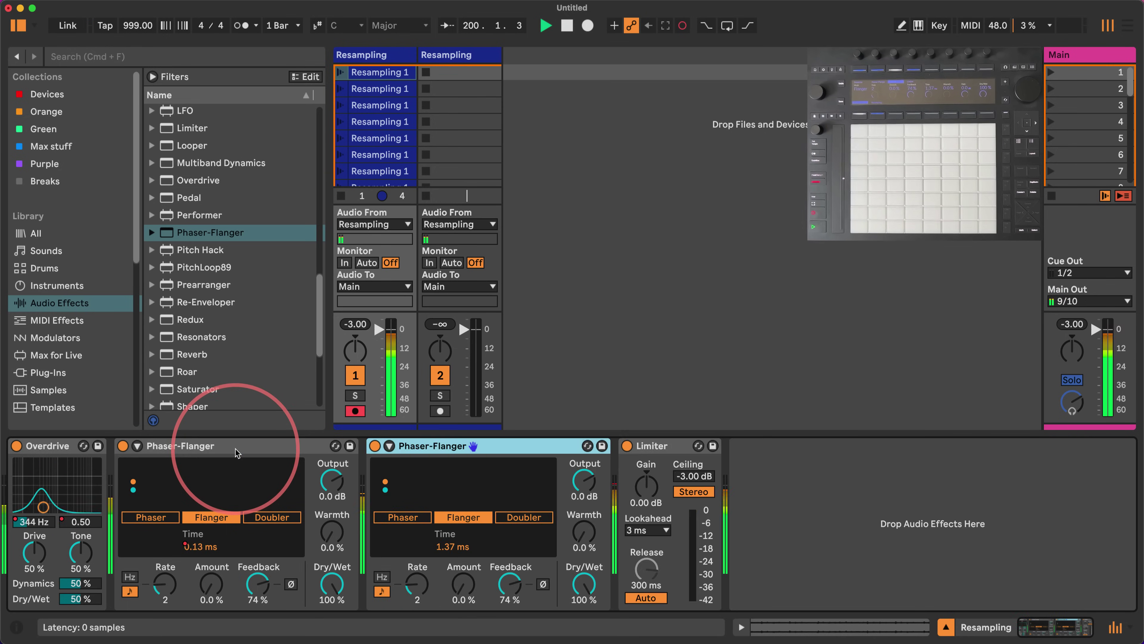
{"action": "left_click", "coordinate": [451, 547]}
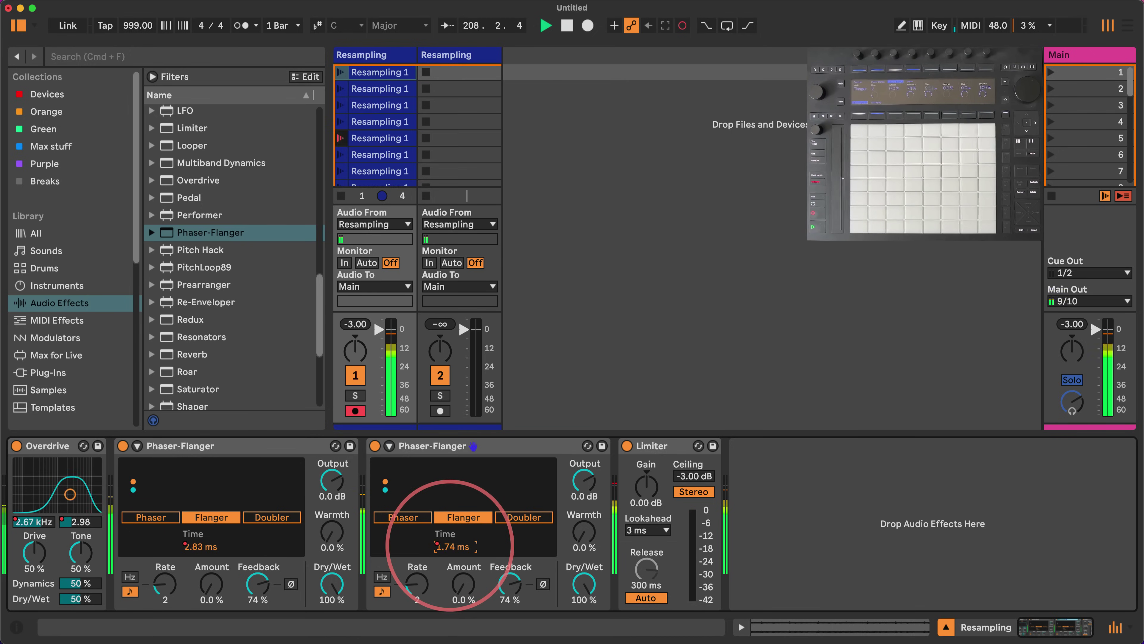
{"action": "mouse_move", "coordinate": [450, 546]}
{"action": "left_mouse_down"}
{"action": "mouse_move", "coordinate": [449, 557]}
{"action": "mouse_move", "coordinate": [450, 546]}
{"action": "left_mouse_up"}
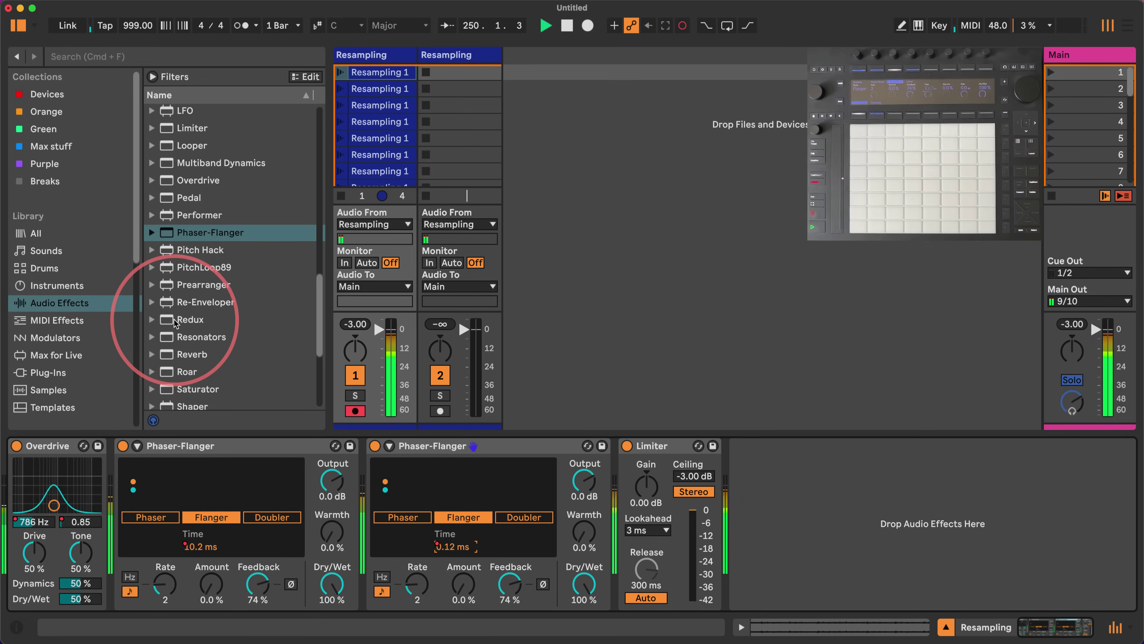
- Insert Redux between the two Phaser-Flangers and record automation of its Rate
{"action": "left_click_drag", "start_coordinate": [176, 323], "coordinate": [411, 517]}
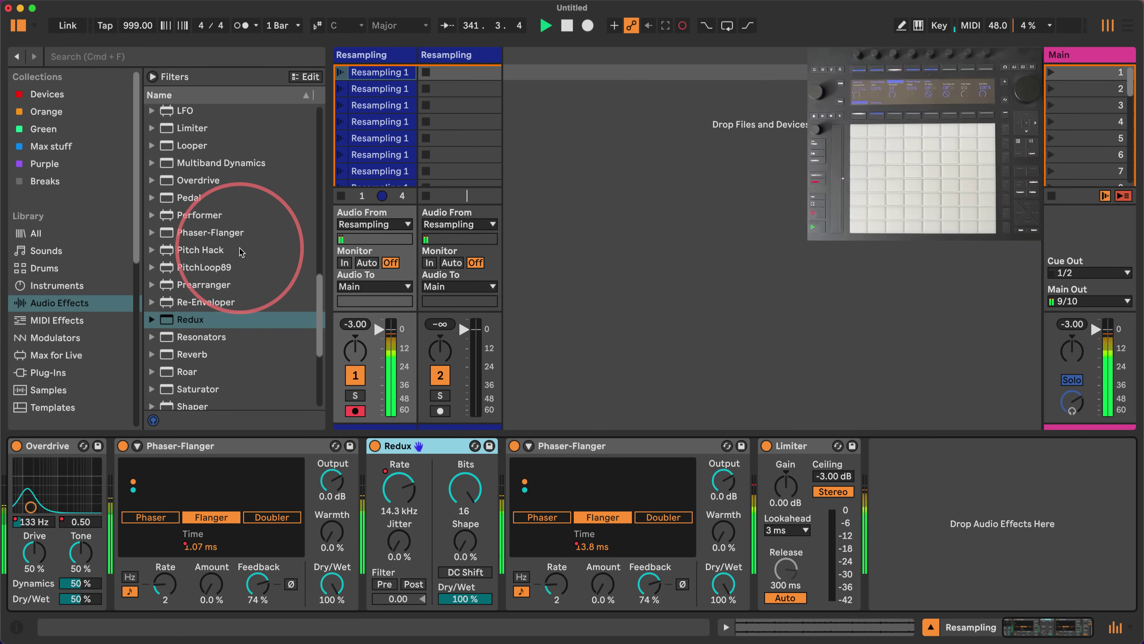
- Insert Shifter between the second Phaser-Flanger and the Limiter
{"action": "scroll", "coordinate": [242, 252], "scroll_direction": "down", "scroll_amount": 5}
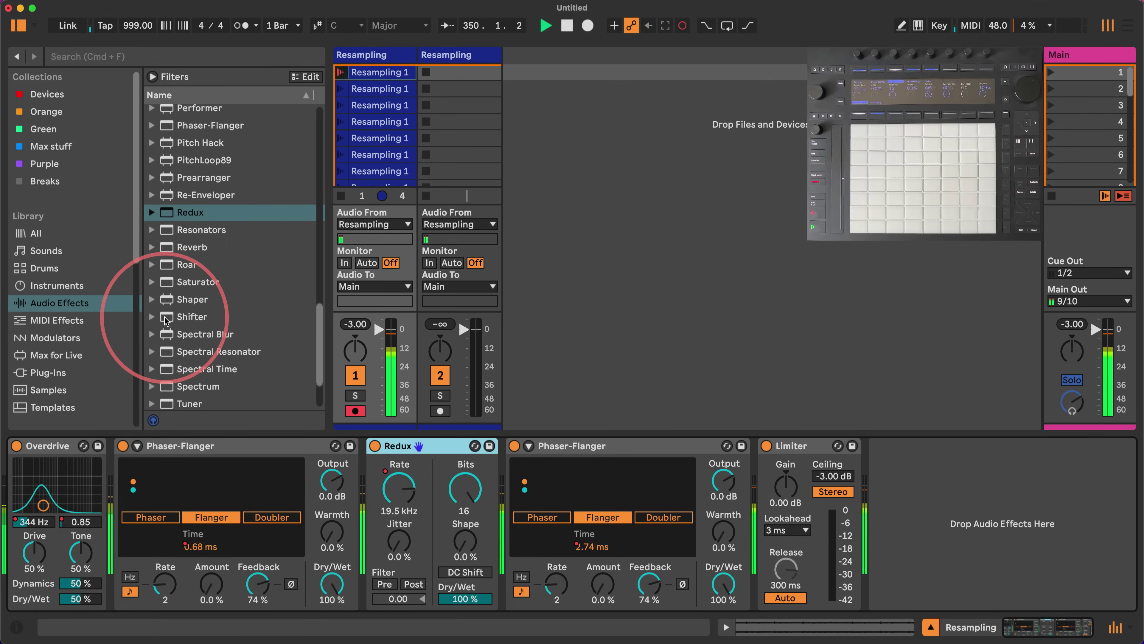
{"action": "left_click_drag", "start_coordinate": [166, 321], "coordinate": [740, 463]}
{"action": "left_click", "coordinate": [691, 282]}
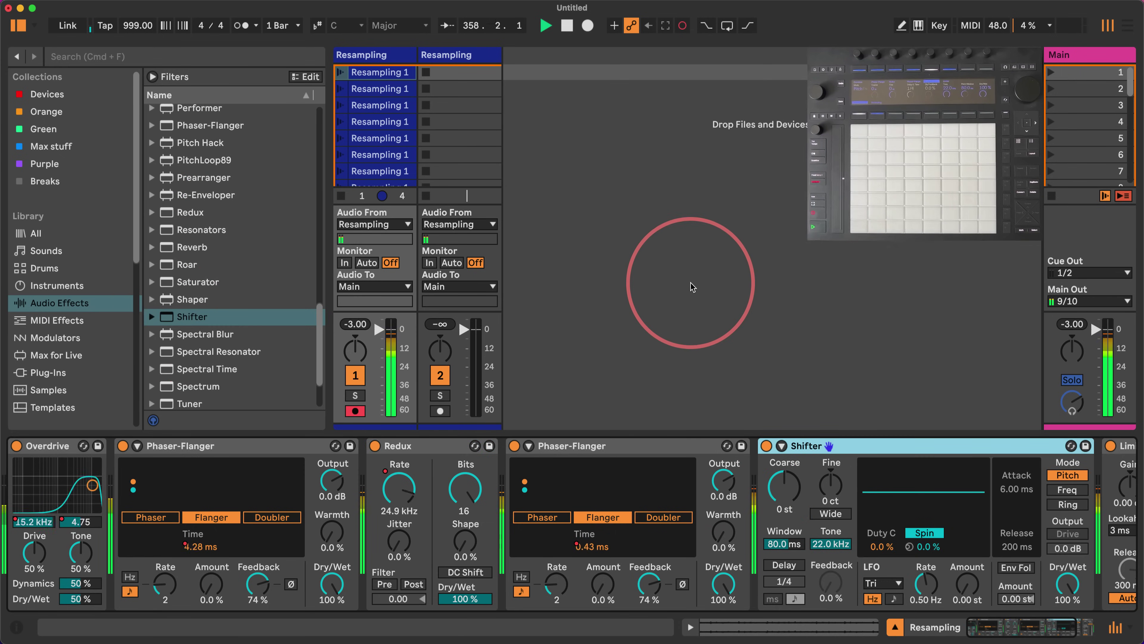
- Enable Shifter's Delay in milliseconds with Feedback at 92 %, and record automation of its delay time, Window and Coarse pitch
{"action": "left_click", "coordinate": [778, 567]}
{"action": "left_click_drag", "start_coordinate": [830, 598], "coordinate": [831, 583]}
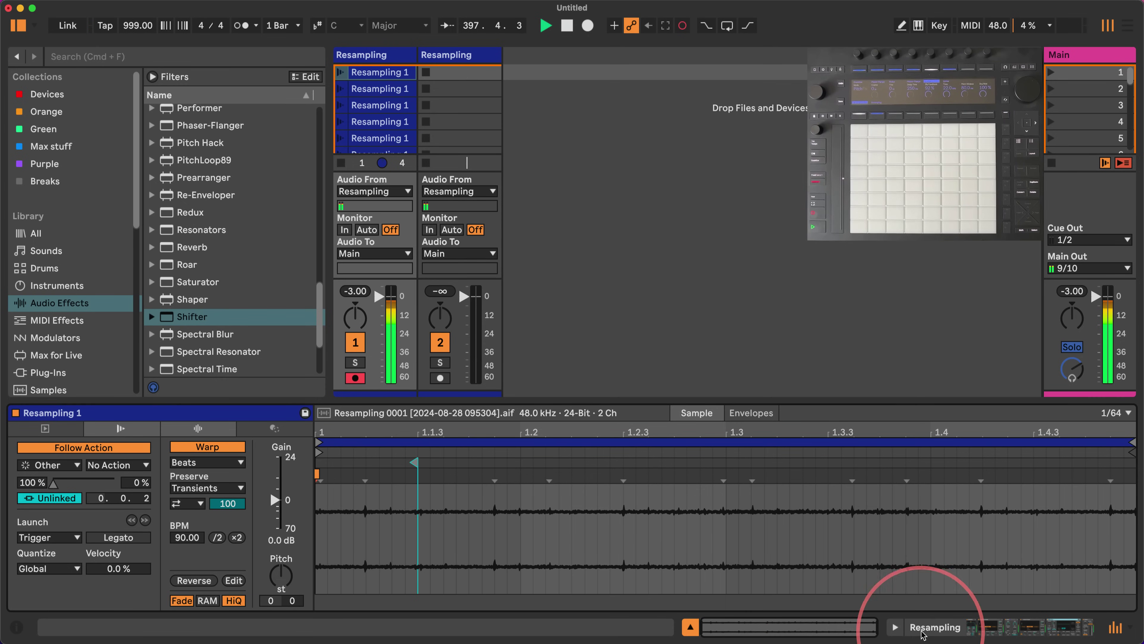
{"action": "left_click", "coordinate": [922, 628]}
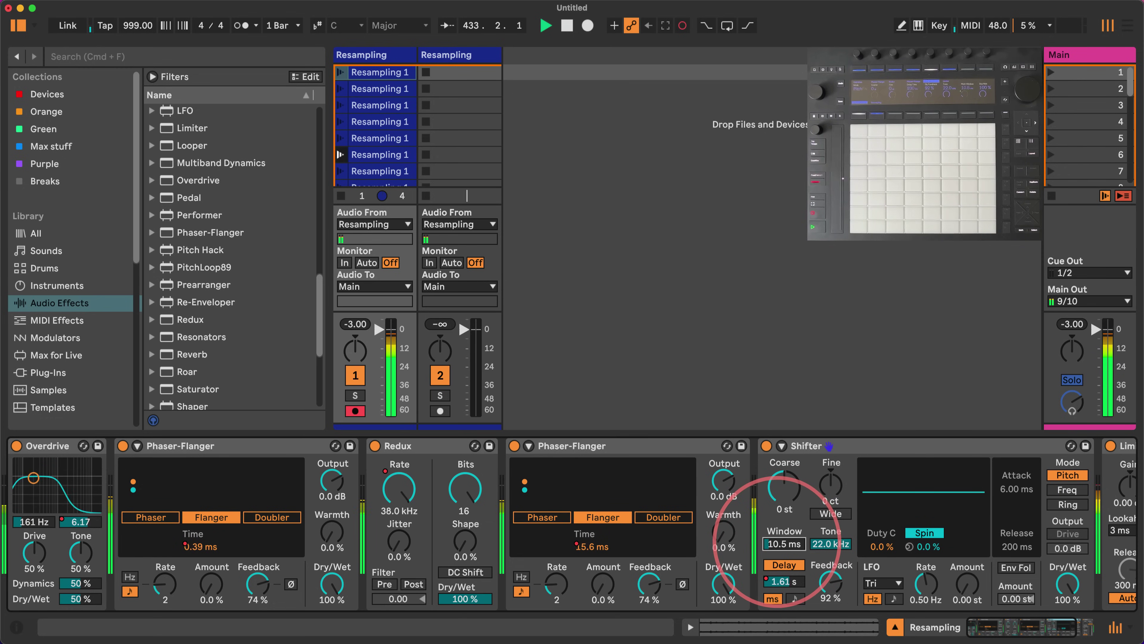
{"action": "left_click_drag", "start_coordinate": [789, 485], "coordinate": [786, 482]}
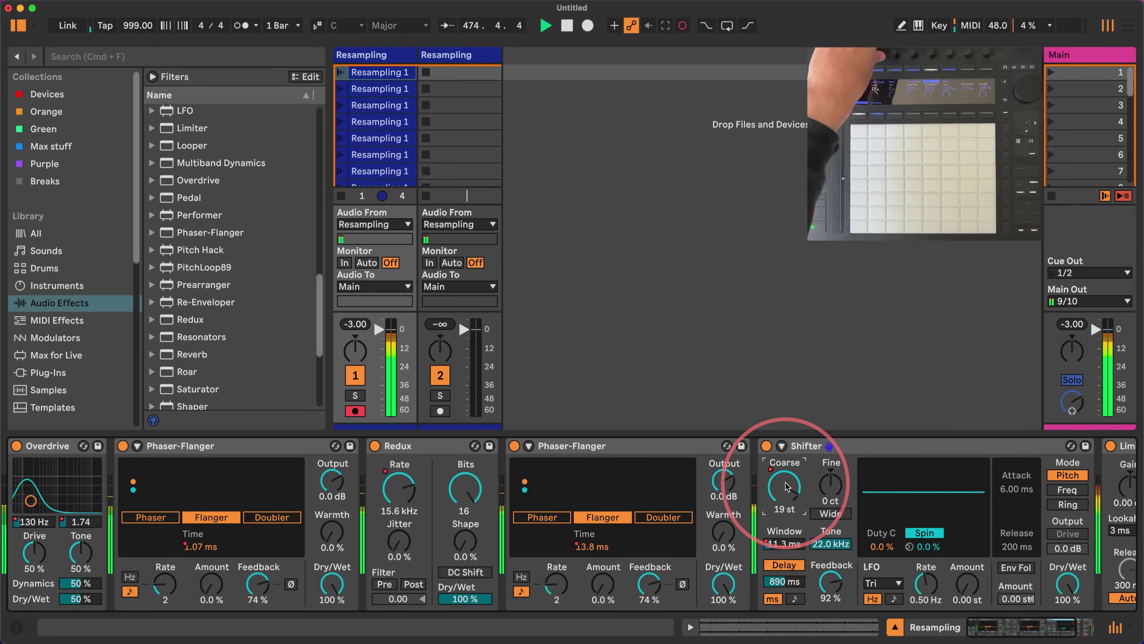
- Insert EQ Eight between Shifter and the Limiter
{"action": "left_click", "coordinate": [982, 632]}
{"action": "scroll", "coordinate": [183, 324], "scroll_direction": "down", "scroll_amount": 5}
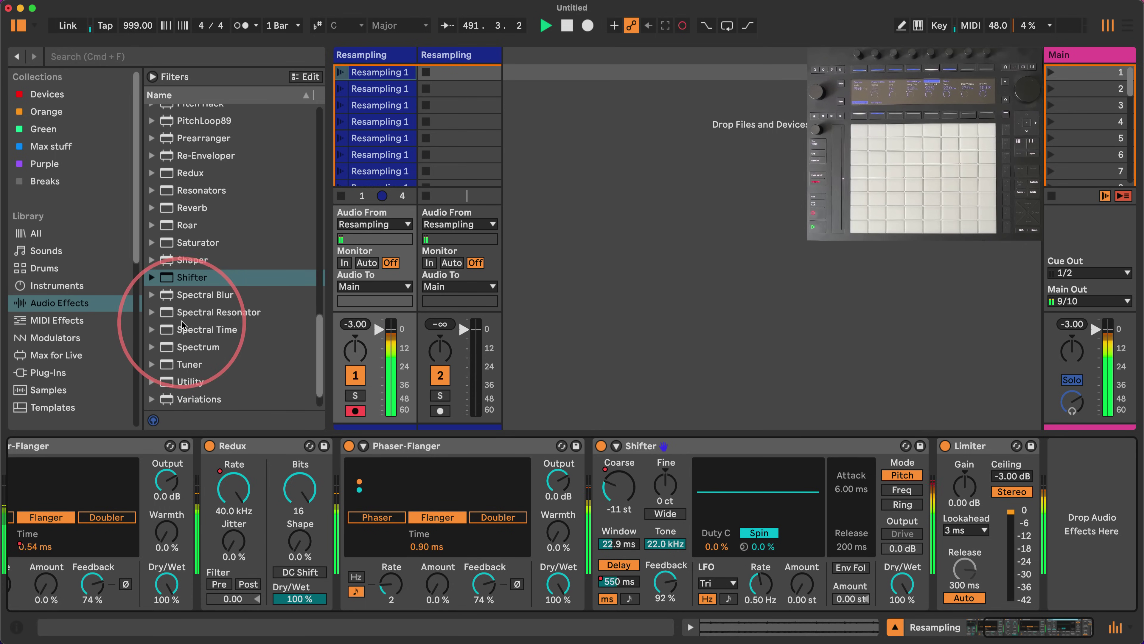
{"action": "scroll", "coordinate": [183, 323], "scroll_direction": "down", "scroll_amount": 2}
{"action": "scroll", "coordinate": [192, 241], "scroll_direction": "up", "scroll_amount": 6}
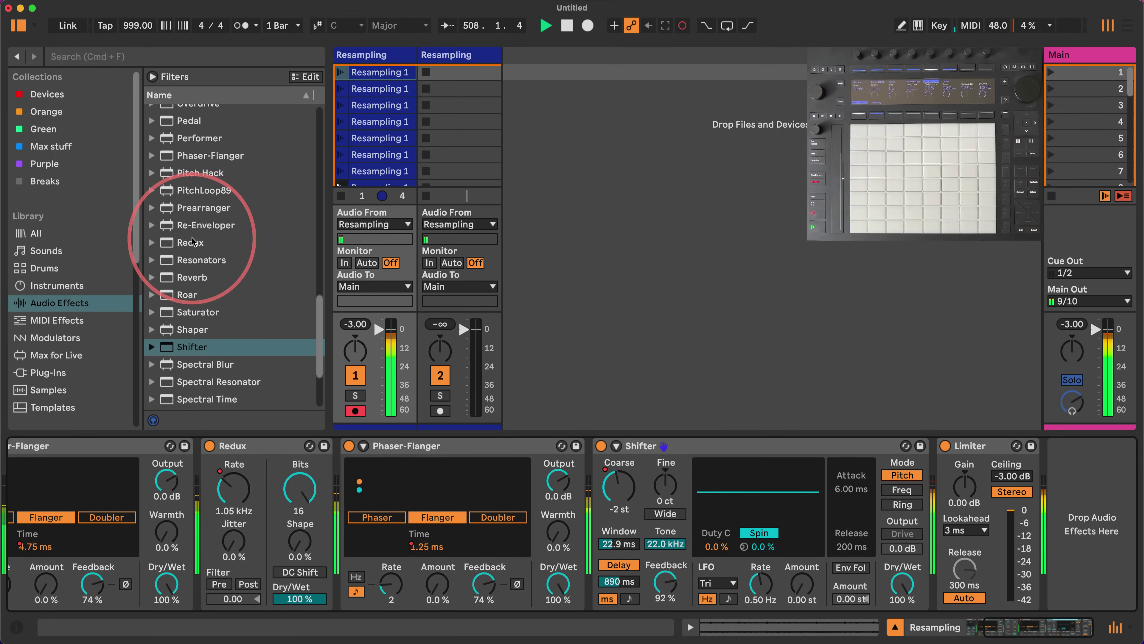
{"action": "scroll", "coordinate": [192, 240], "scroll_direction": "up", "scroll_amount": 5}
{"action": "scroll", "coordinate": [193, 238], "scroll_direction": "up", "scroll_amount": 12}
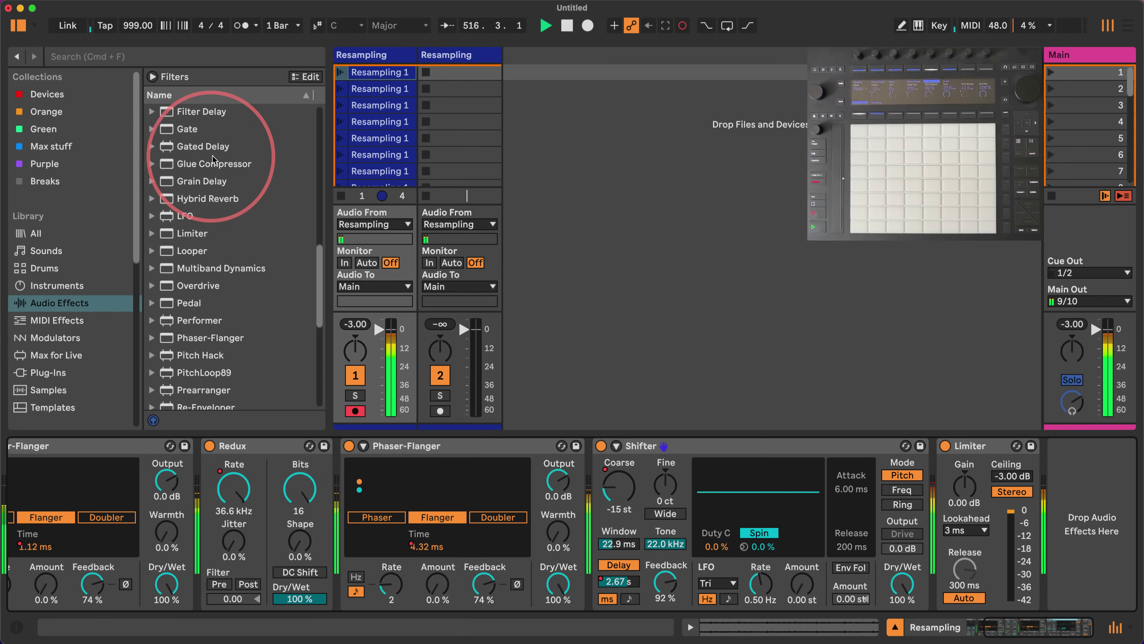
{"action": "left_click_drag", "start_coordinate": [182, 158], "coordinate": [969, 609]}
{"action": "left_click_drag", "start_coordinate": [1059, 627], "coordinate": [1082, 628]}
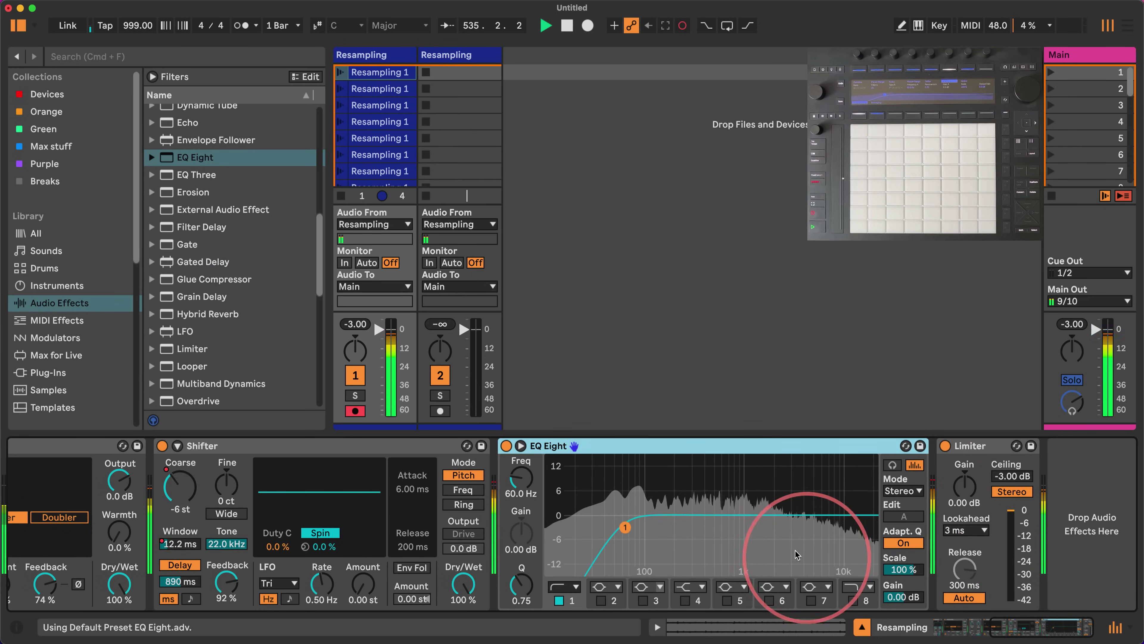
- Enable bands 2 to 8 in EQ Eight
{"action": "left_click", "coordinate": [601, 600]}
{"action": "left_click", "coordinate": [643, 600]}
{"action": "left_click", "coordinate": [685, 600]}
{"action": "left_click", "coordinate": [727, 600]}
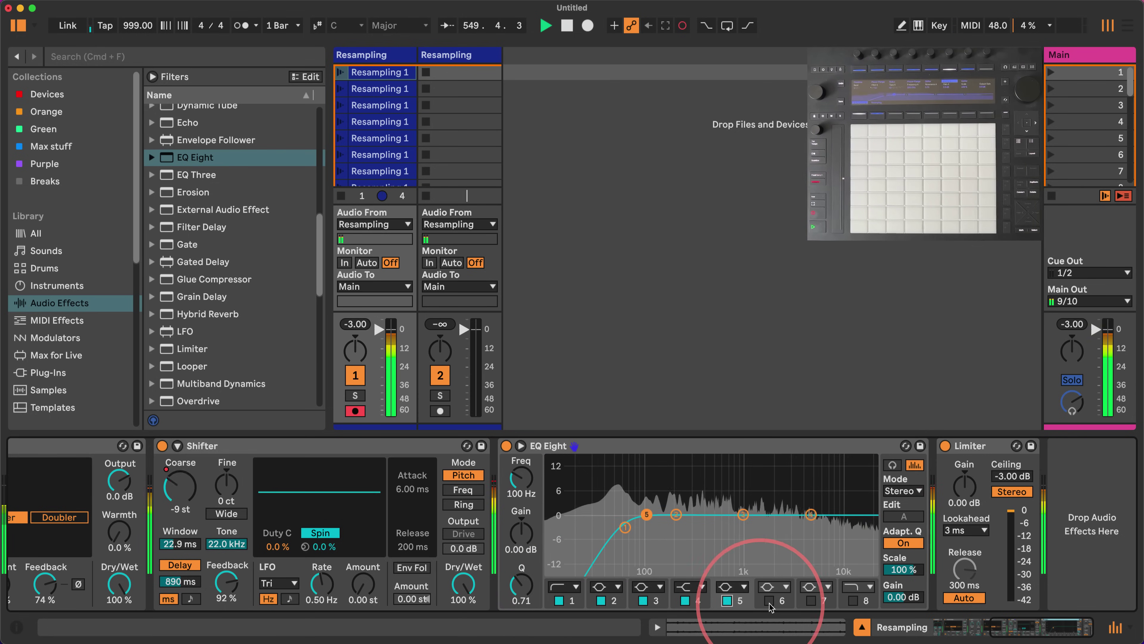
{"action": "left_click", "coordinate": [769, 601]}
{"action": "left_click", "coordinate": [811, 601]}
{"action": "left_click", "coordinate": [853, 600]}
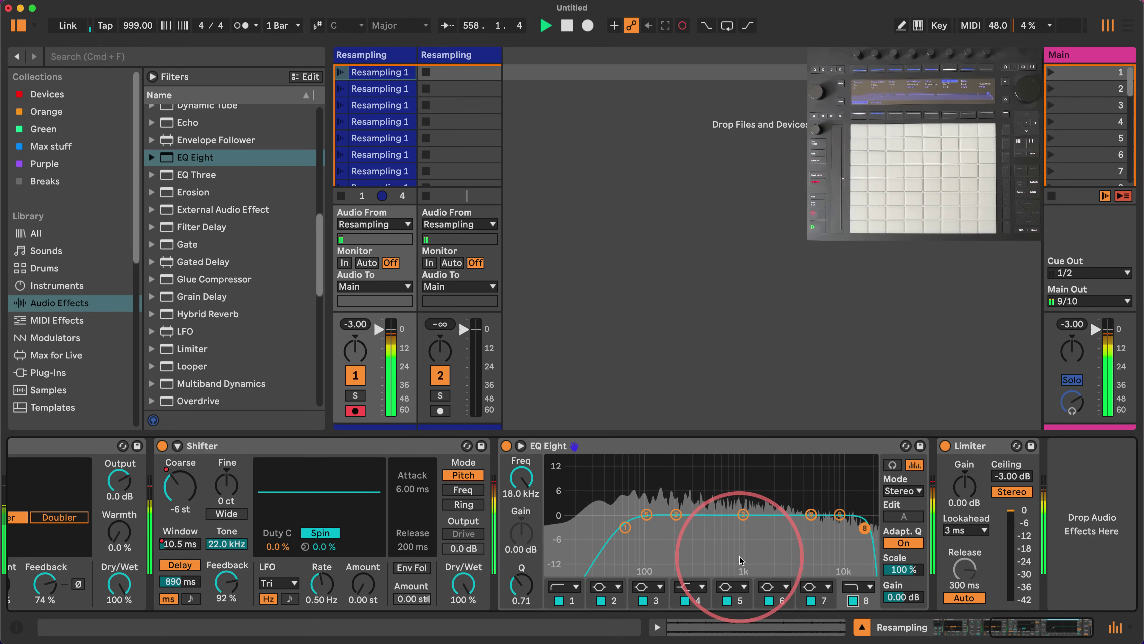
- Record automation of EQ Eight's bands by moving their points freely across frequency and gain
{"action": "left_click_drag", "start_coordinate": [676, 514], "coordinate": [789, 547]}
{"action": "mouse_move", "coordinate": [650, 515]}
{"action": "left_mouse_down"}
{"action": "mouse_move", "coordinate": [658, 424]}
{"action": "mouse_move", "coordinate": [881, 511]}
{"action": "mouse_move", "coordinate": [889, 473]}
{"action": "mouse_move", "coordinate": [878, 496]}
{"action": "mouse_move", "coordinate": [658, 500]}
{"action": "mouse_move", "coordinate": [645, 514]}
{"action": "left_mouse_up"}
{"action": "left_click_drag", "start_coordinate": [812, 515], "coordinate": [873, 459]}
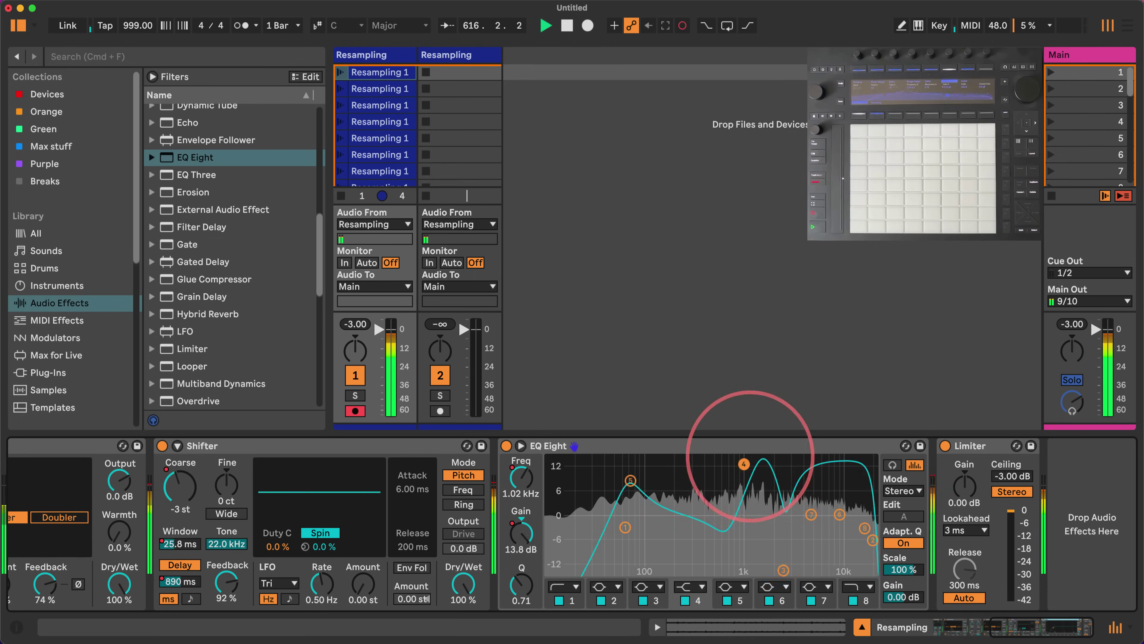
{"action": "left_click_drag", "start_coordinate": [750, 456], "coordinate": [773, 459]}
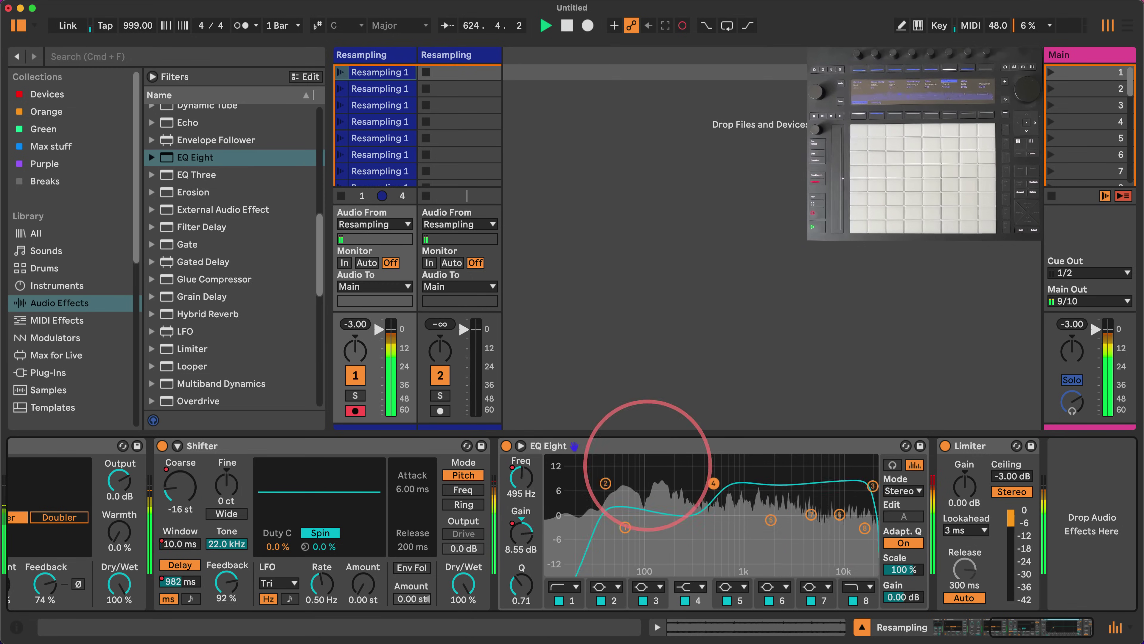
{"action": "left_click_drag", "start_coordinate": [626, 529], "coordinate": [776, 521]}
{"action": "left_click_drag", "start_coordinate": [616, 459], "coordinate": [774, 484]}
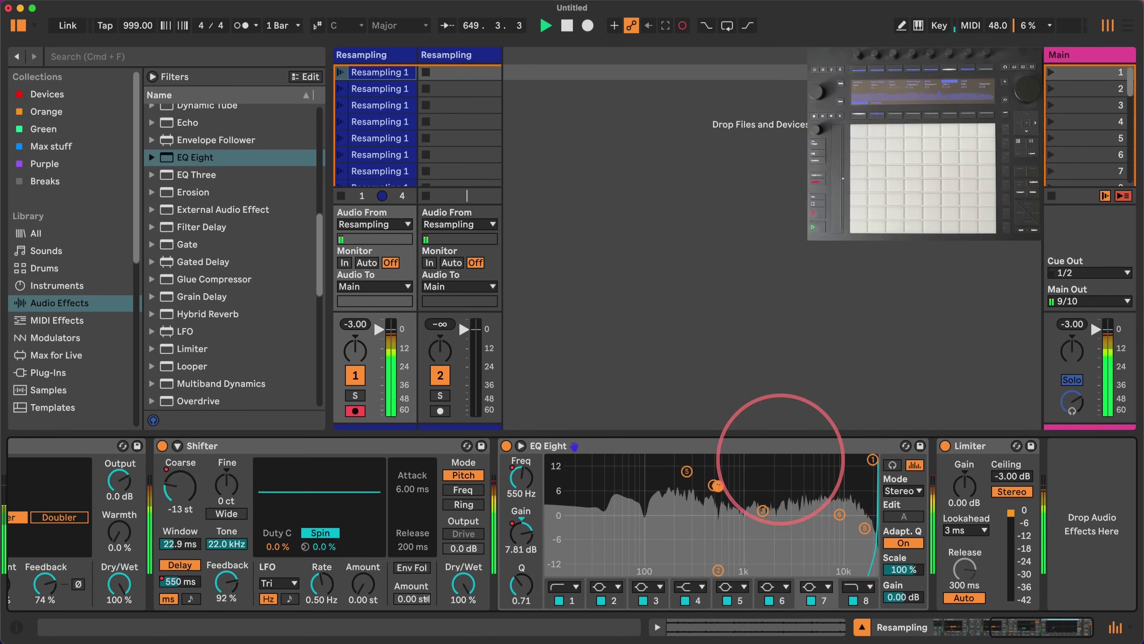
{"action": "left_click_drag", "start_coordinate": [718, 523], "coordinate": [690, 476]}
{"action": "left_click_drag", "start_coordinate": [867, 459], "coordinate": [763, 540]}
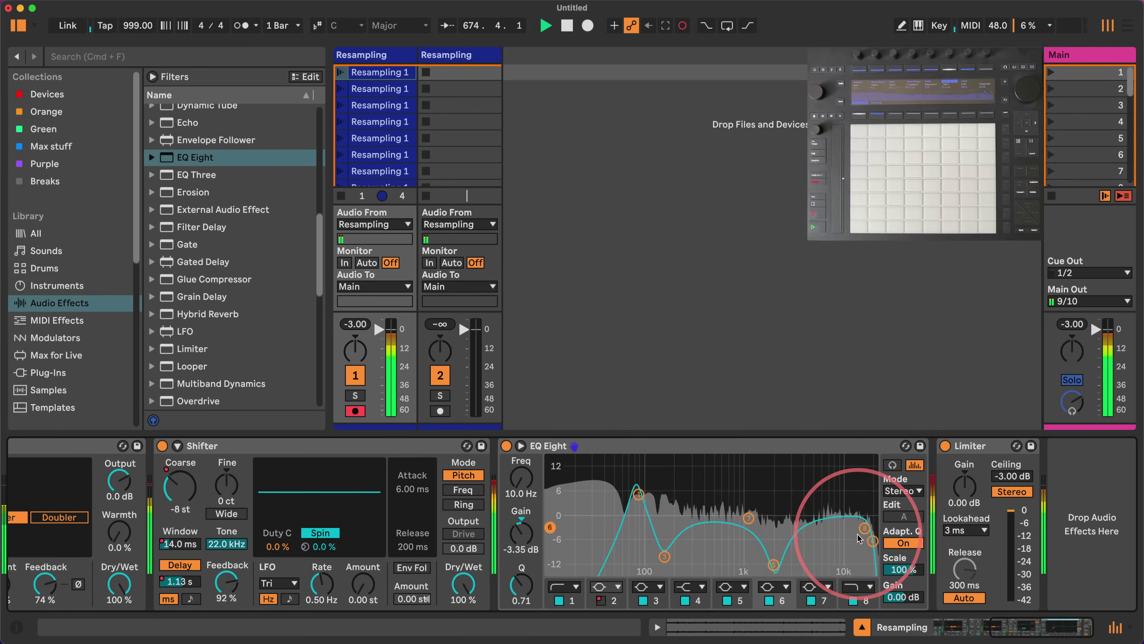
{"action": "left_click_drag", "start_coordinate": [867, 535], "coordinate": [751, 509]}
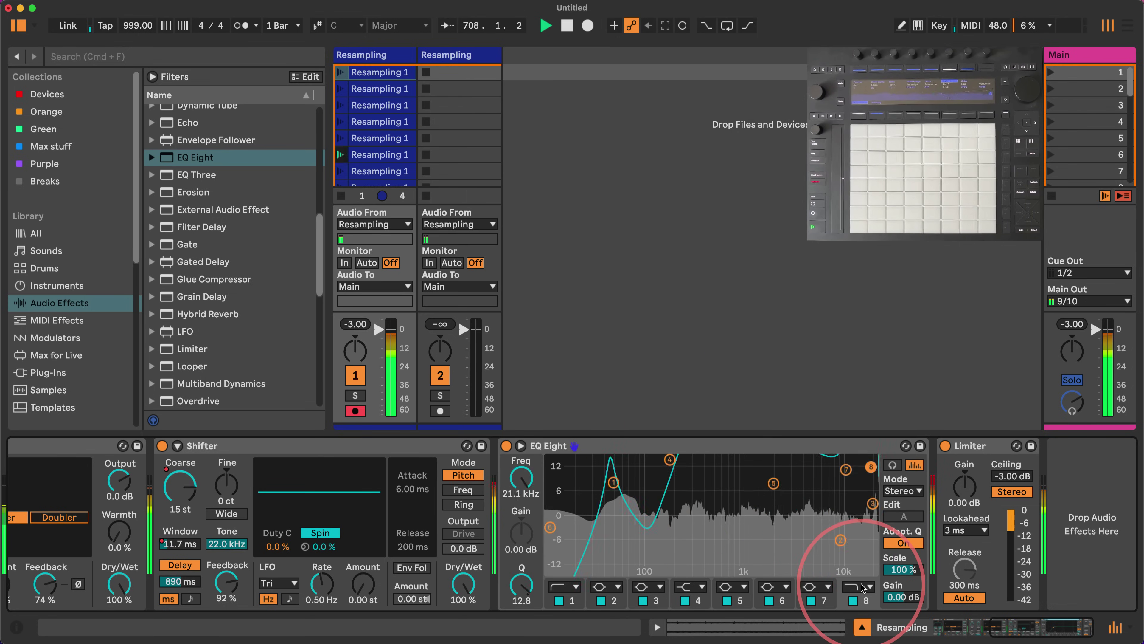
- Change EQ Eight's filter types to bell for bands 1 and 8 and notch for bands 4 and 5
{"action": "left_click", "coordinate": [548, 584]}
{"action": "left_click", "coordinate": [567, 523]}
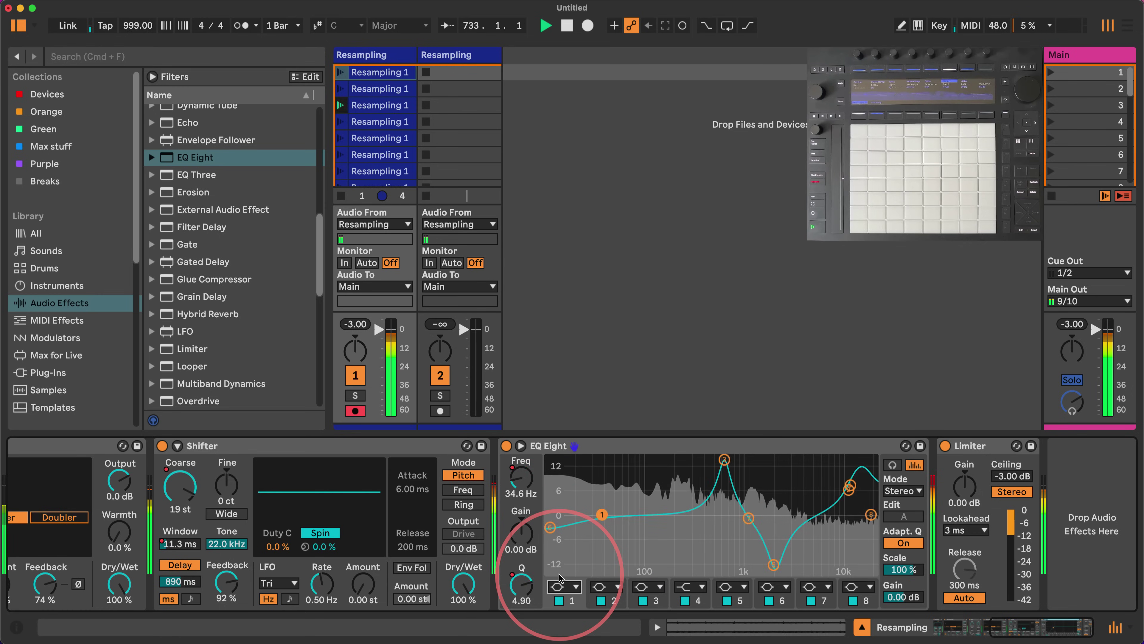
{"action": "left_click", "coordinate": [685, 587]}
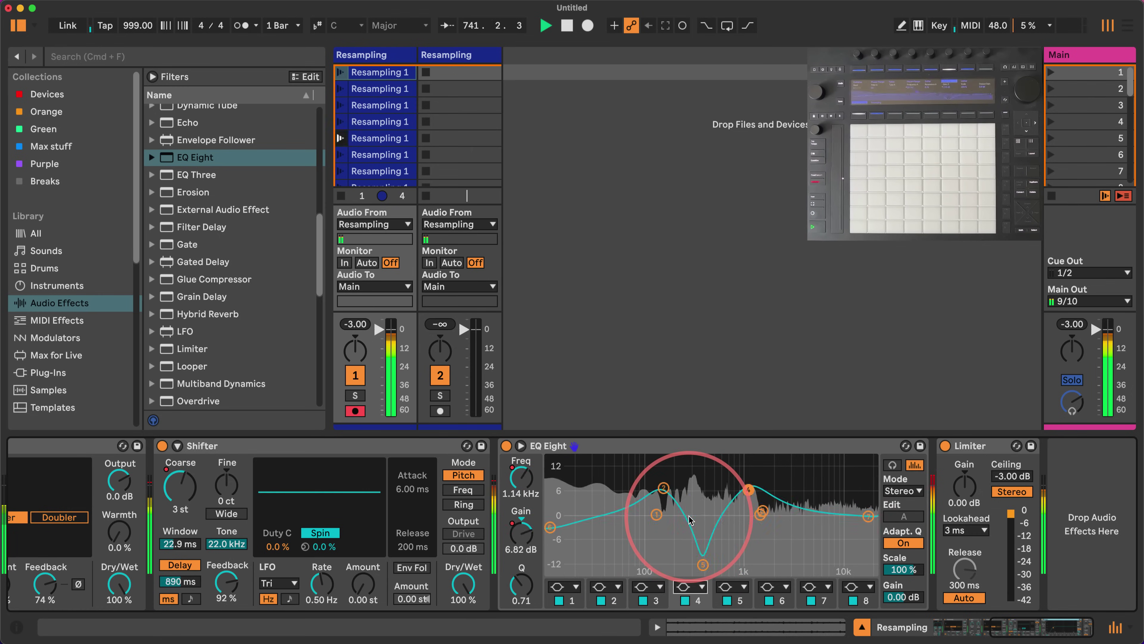
{"action": "left_click", "coordinate": [732, 586]}
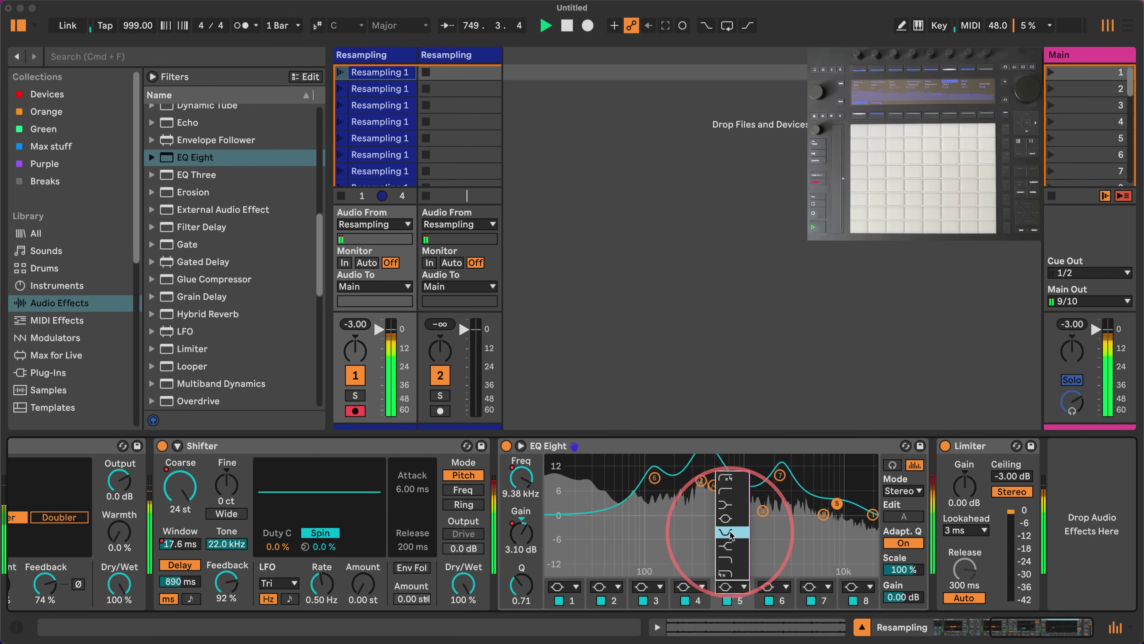
{"action": "left_click", "coordinate": [730, 534]}
{"action": "left_click", "coordinate": [685, 586]}
{"action": "left_click", "coordinate": [689, 540]}
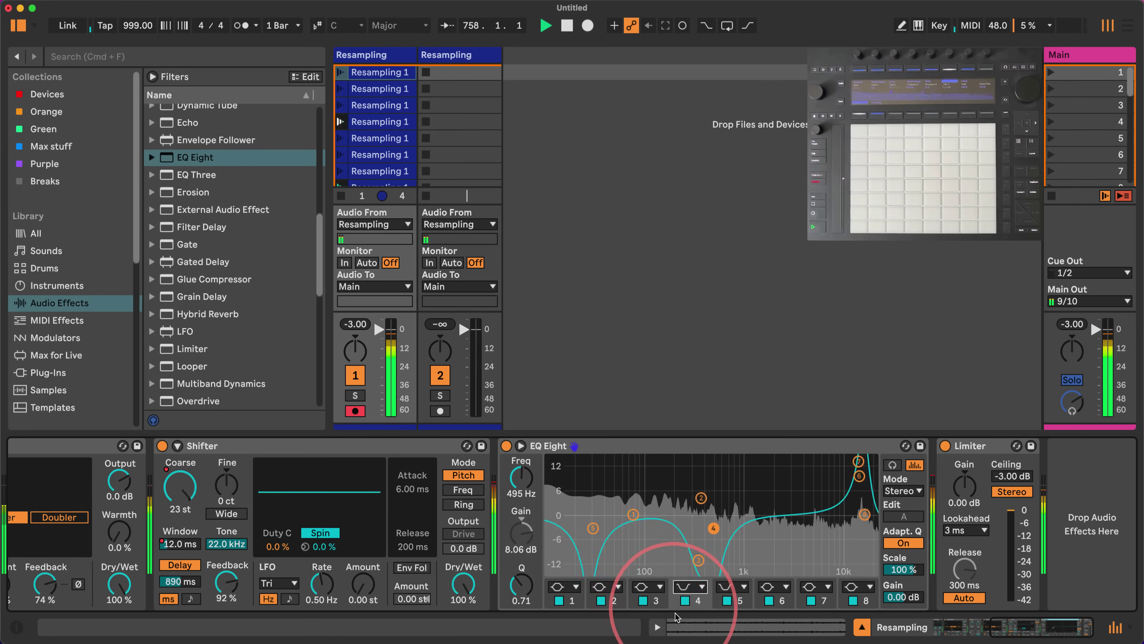
{"action": "left_click", "coordinate": [774, 587]}
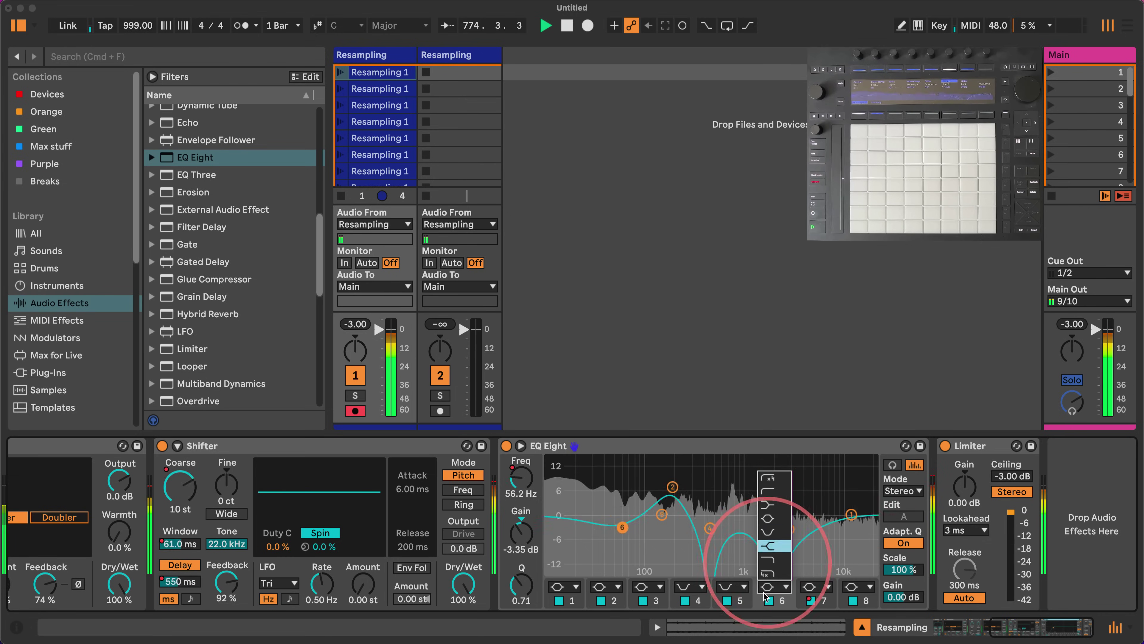
{"action": "left_click", "coordinate": [733, 587]}
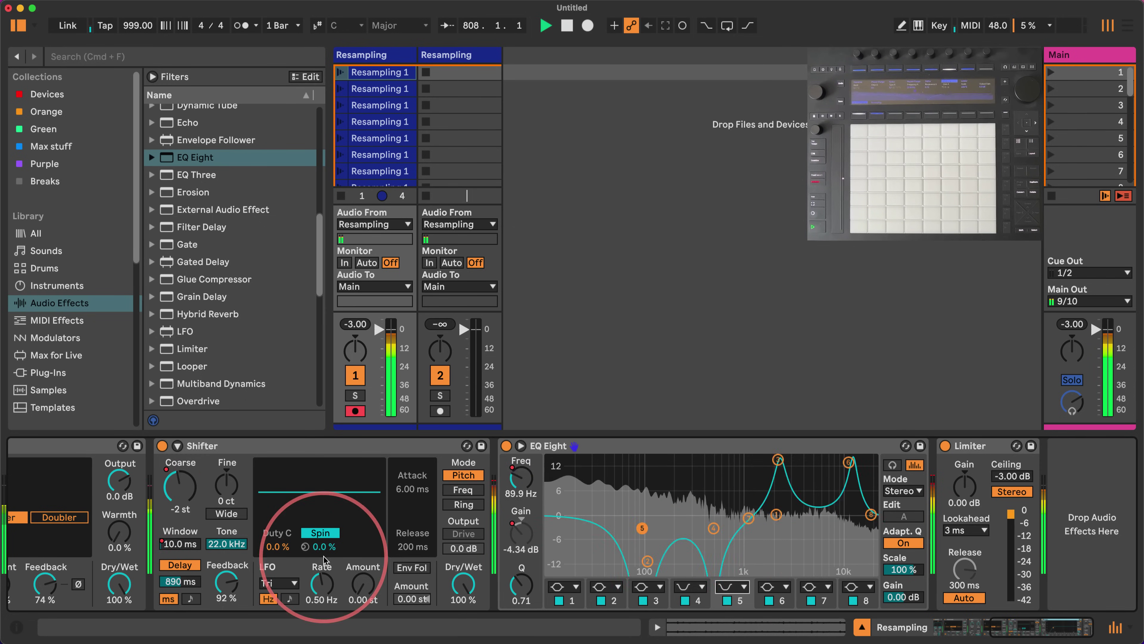
- Insert Overdrive between EQ Eight and the Limiter
{"action": "scroll", "coordinate": [196, 242], "scroll_direction": "down", "scroll_amount": 8}
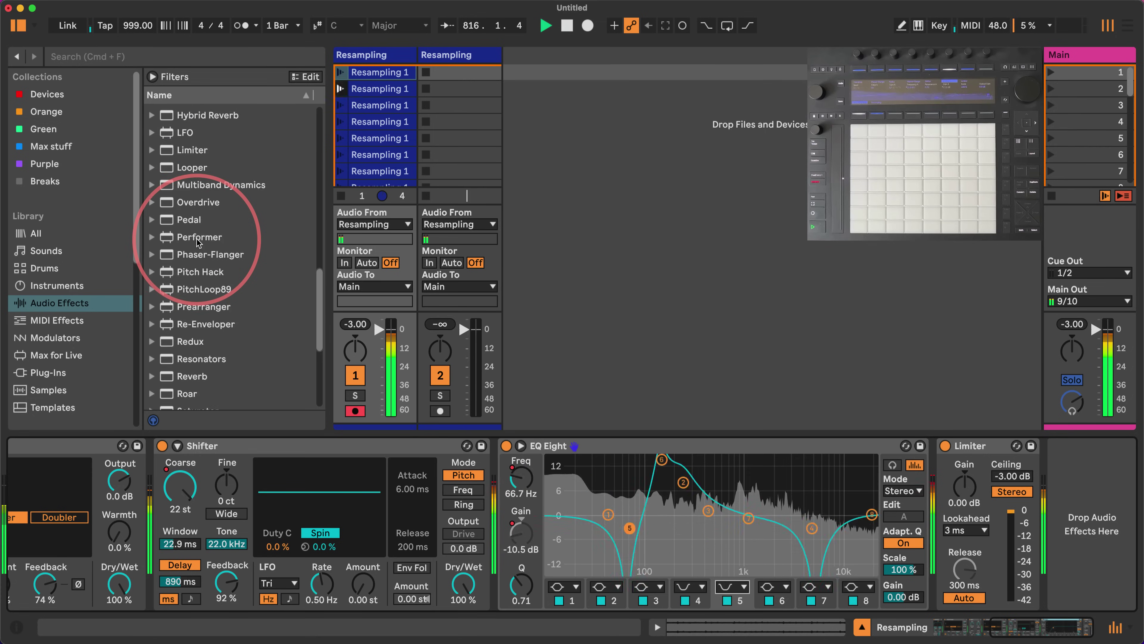
{"action": "scroll", "coordinate": [196, 242], "scroll_direction": "up", "scroll_amount": 10}
{"action": "scroll", "coordinate": [197, 242], "scroll_direction": "up", "scroll_amount": 5}
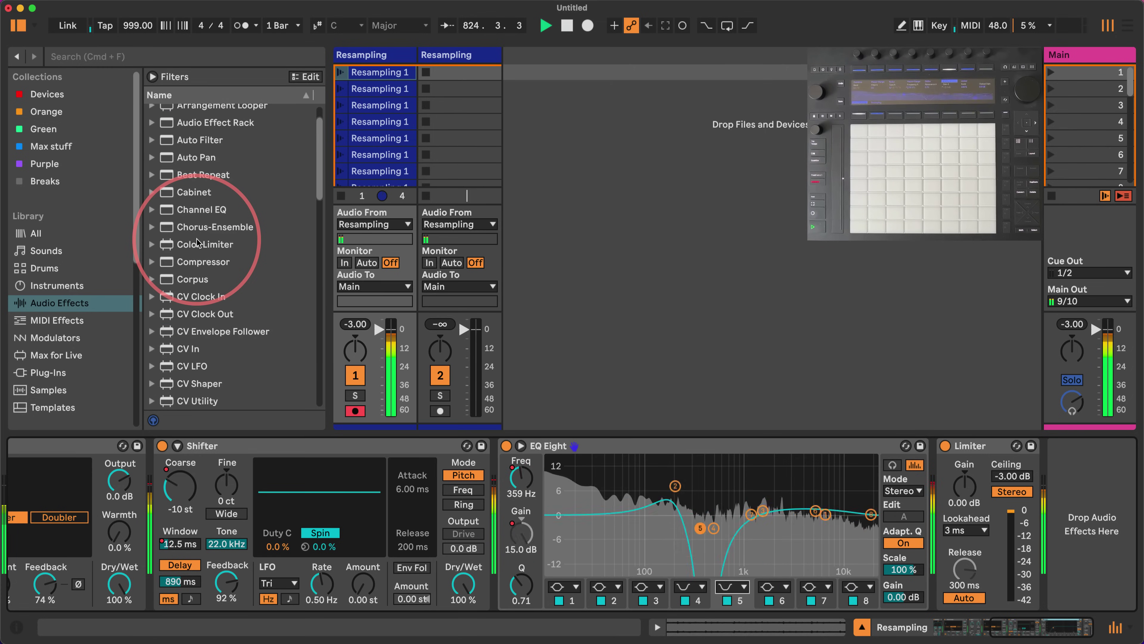
{"action": "scroll", "coordinate": [197, 242], "scroll_direction": "down", "scroll_amount": 10}
{"action": "scroll", "coordinate": [199, 242], "scroll_direction": "down", "scroll_amount": 6}
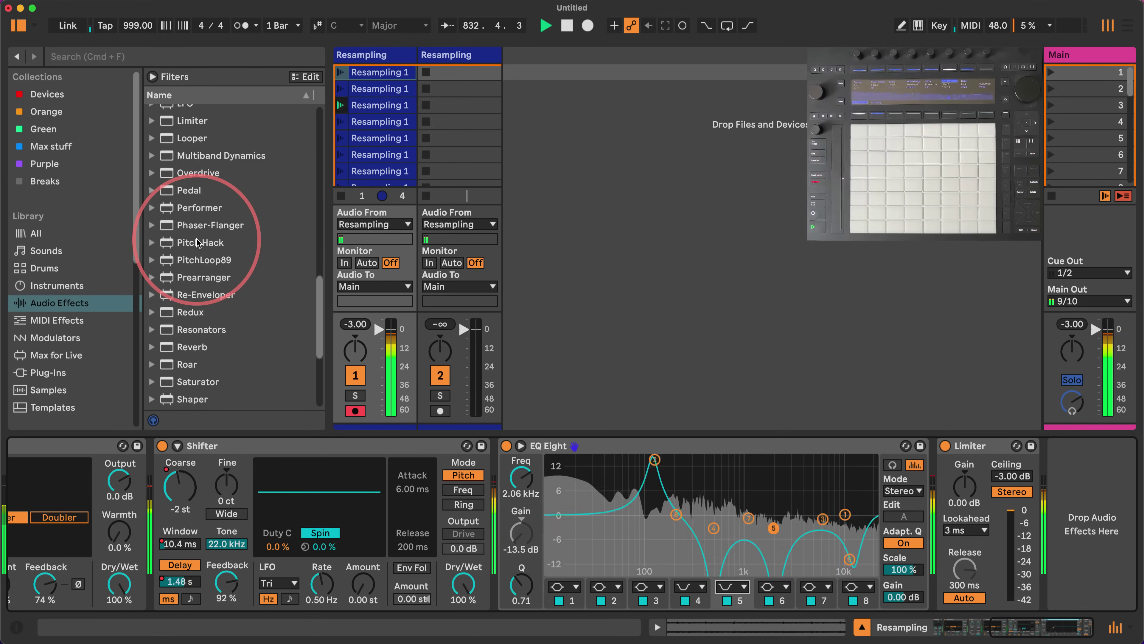
{"action": "scroll", "coordinate": [198, 271], "scroll_direction": "up", "scroll_amount": 9}
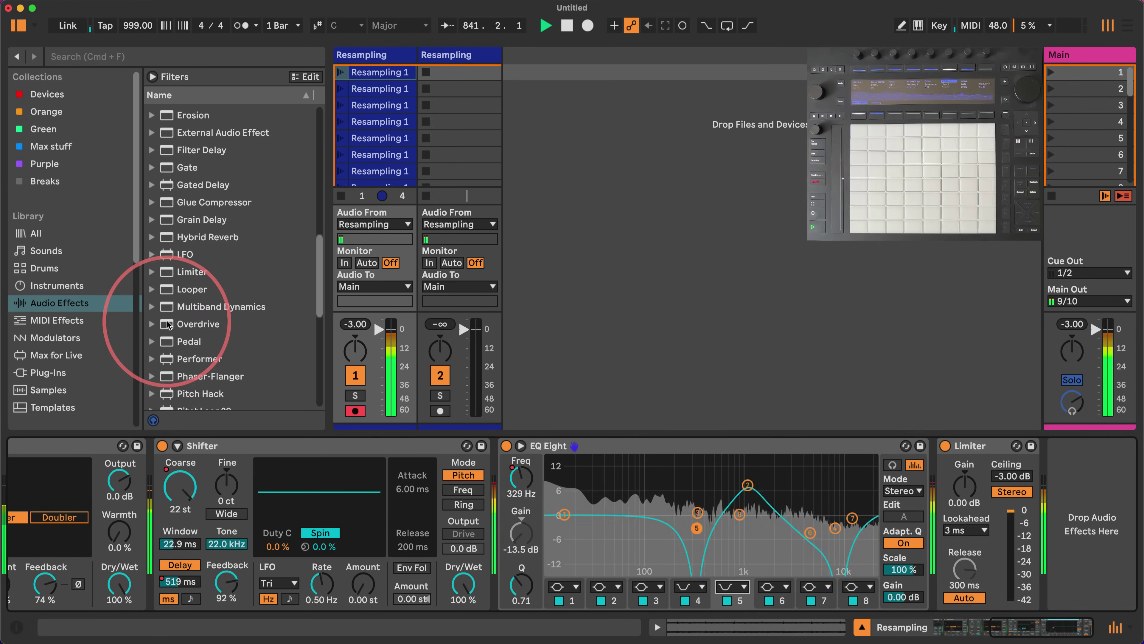
{"action": "left_click_drag", "start_coordinate": [198, 323], "coordinate": [1030, 627]}
- Record automation of the new Overdrive's filter frequency and bandwidth by moving its point freely
{"action": "mouse_move", "coordinate": [883, 476]}
{"action": "left_mouse_down"}
{"action": "mouse_move", "coordinate": [841, 469]}
{"action": "mouse_move", "coordinate": [891, 481]}
{"action": "left_mouse_up"}
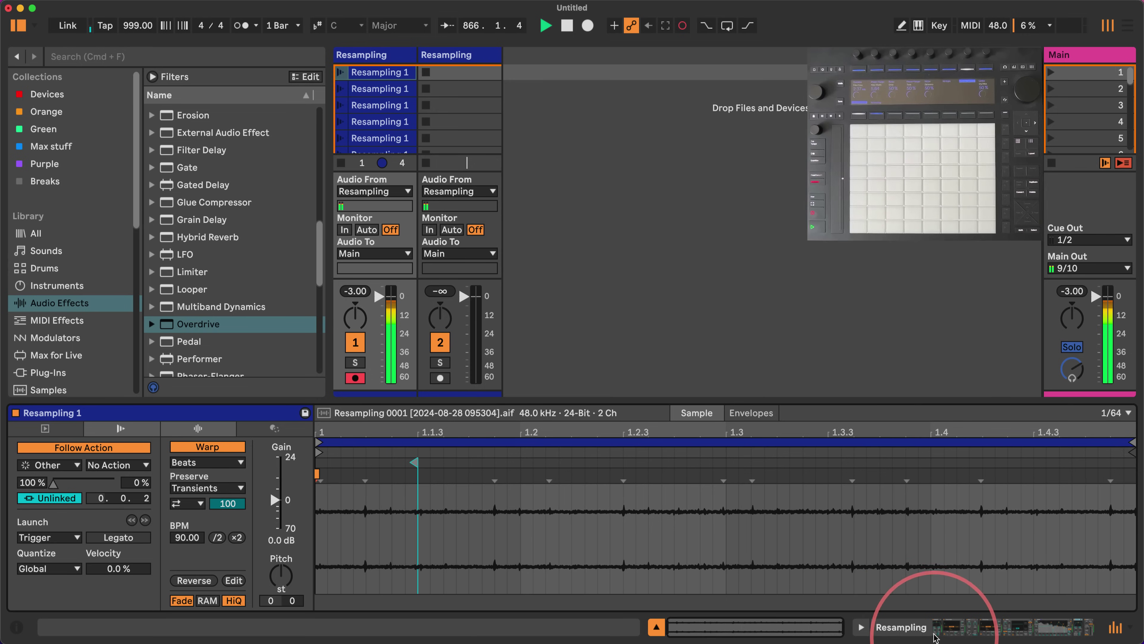
{"action": "left_click", "coordinate": [951, 627]}
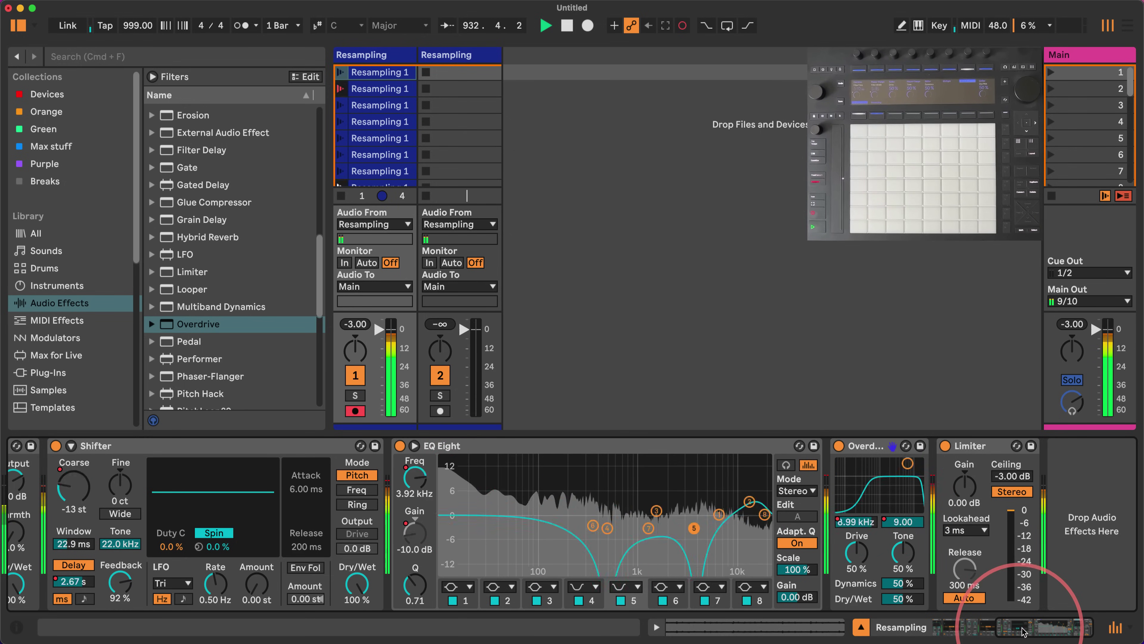
{"action": "left_click_drag", "start_coordinate": [1026, 628], "coordinate": [924, 636]}
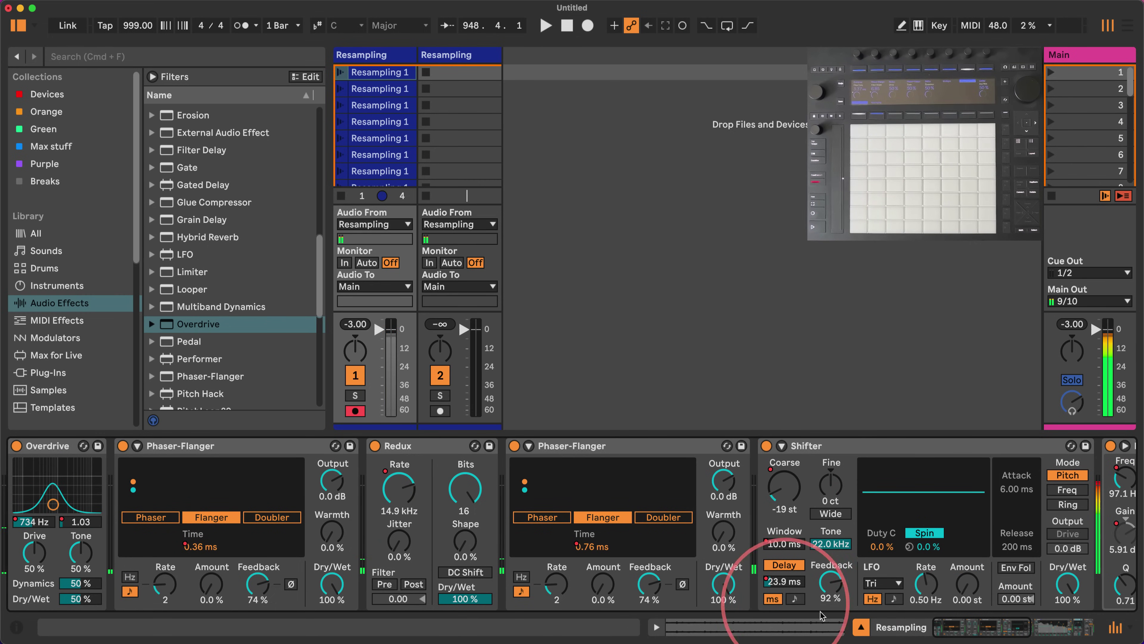
{"action": "left_click", "coordinate": [960, 629]}
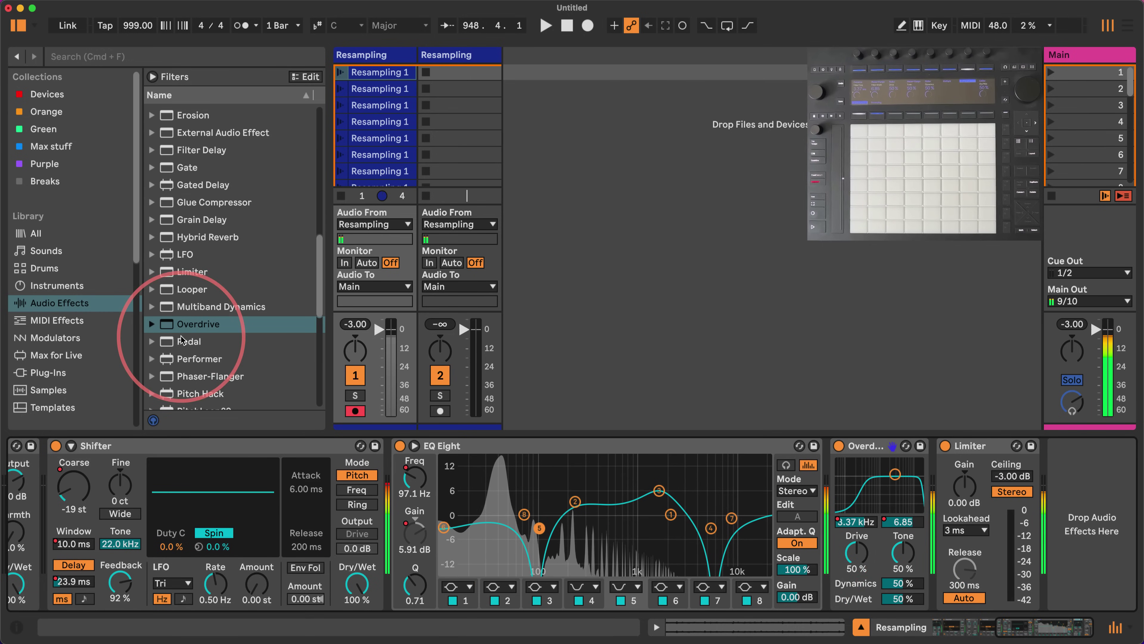
- Insert the Multiband Dynamics preset OTT between Overdrive and the Limiter
{"action": "left_click", "coordinate": [152, 307]}
{"action": "left_click_drag", "start_coordinate": [183, 233], "coordinate": [940, 477]}
{"action": "left_click", "coordinate": [1016, 628]}
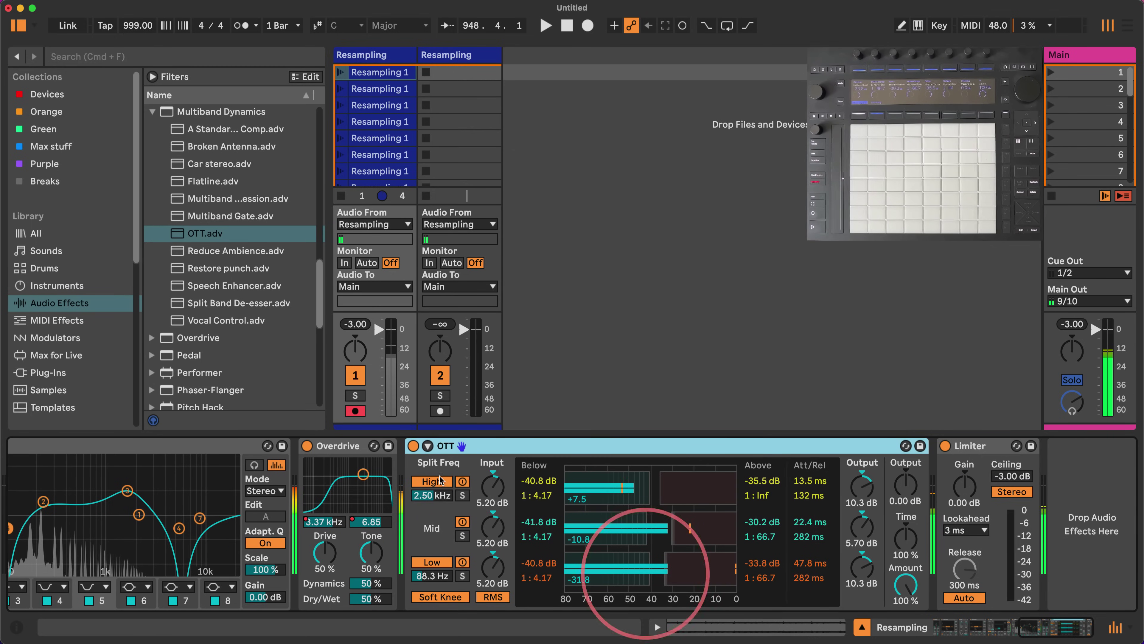
- Collapse the Multiband Dynamics presets and insert Drum Buss between OTT and the Limiter
{"action": "scroll", "coordinate": [180, 334], "scroll_direction": "up", "scroll_amount": 10}
{"action": "scroll", "coordinate": [180, 333], "scroll_direction": "down", "scroll_amount": 3}
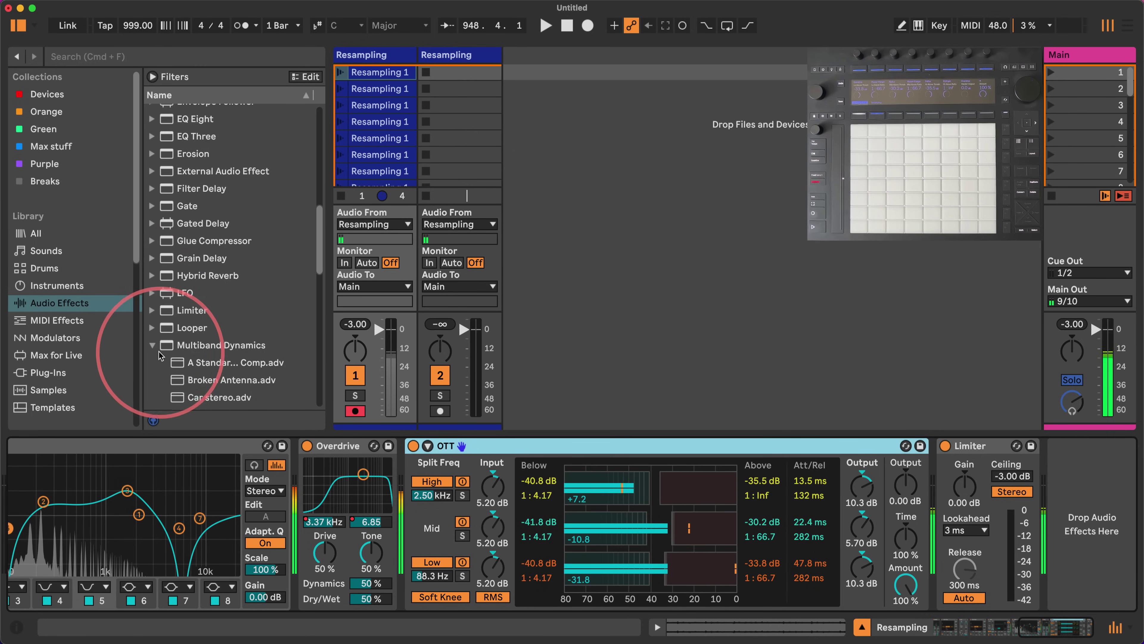
{"action": "left_click", "coordinate": [152, 345]}
{"action": "scroll", "coordinate": [178, 243], "scroll_direction": "up", "scroll_amount": 8}
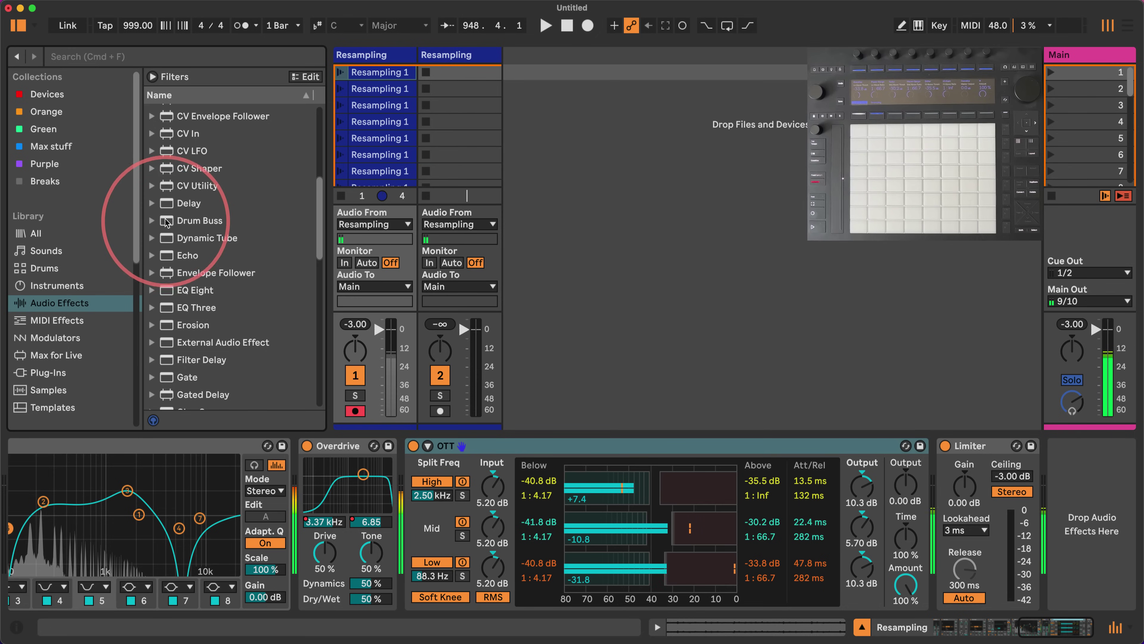
{"action": "double_click", "coordinate": [189, 221]}
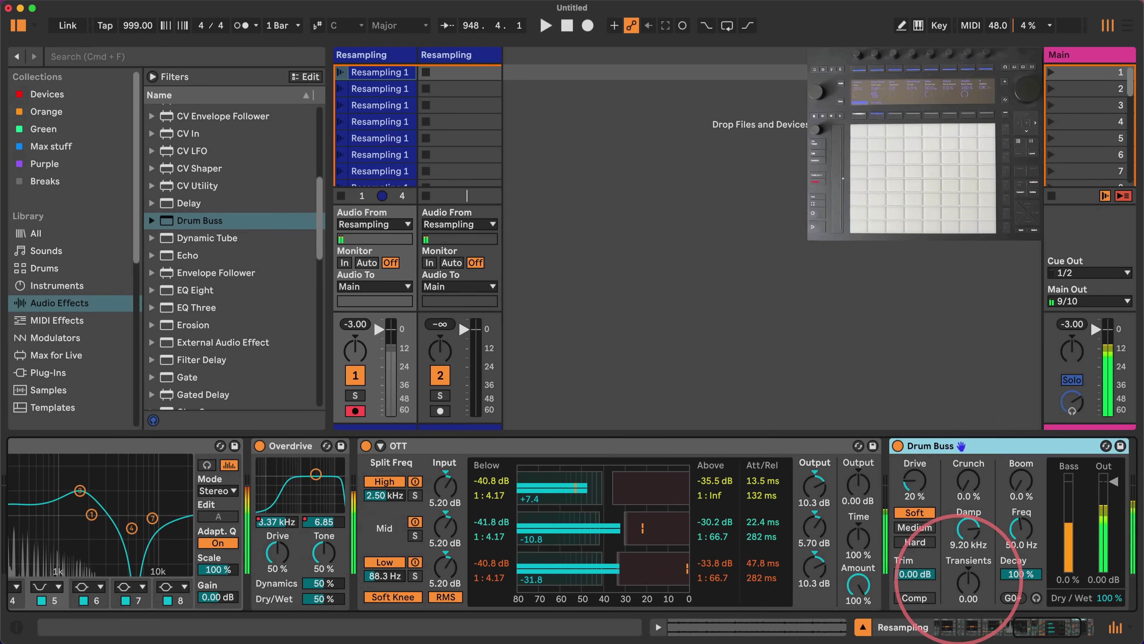
- Set Drum Buss's Transients to 1.00 and Drive to 0.0 %, and enable its Comp option
{"action": "left_click_drag", "start_coordinate": [968, 583], "coordinate": [968, 536]}
{"action": "left_click", "coordinate": [919, 599]}
{"action": "left_click_drag", "start_coordinate": [922, 484], "coordinate": [922, 523]}
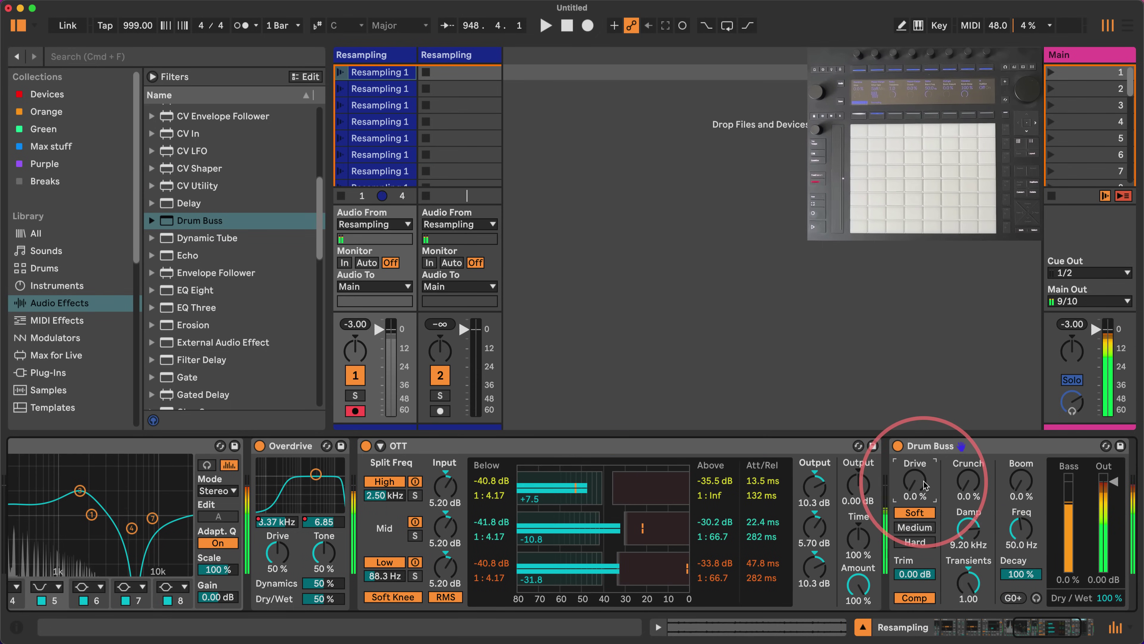
- Set the song tempo to 90 BPM
{"action": "left_click", "coordinate": [135, 25]}
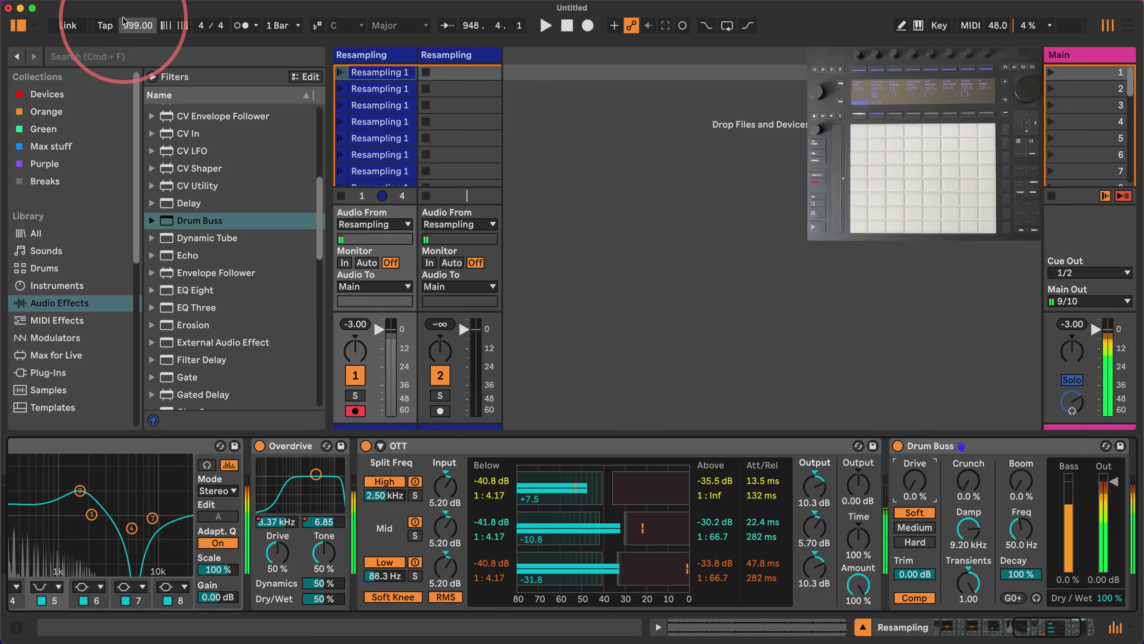
{"action": "type", "text": "90"}
{"action": "key", "text": "Return"}
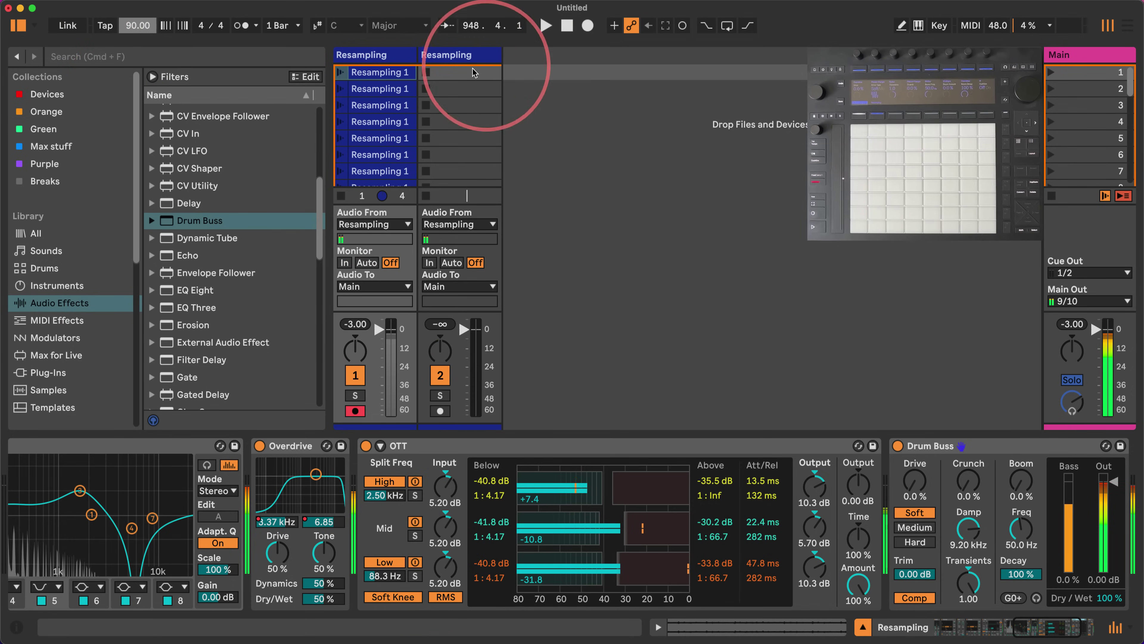
- Set the follow action of all clips on the first Resampling track to Next, with its timing linked to the clip length
{"action": "left_click", "coordinate": [389, 56]}
{"action": "right_click", "coordinate": [390, 56]}
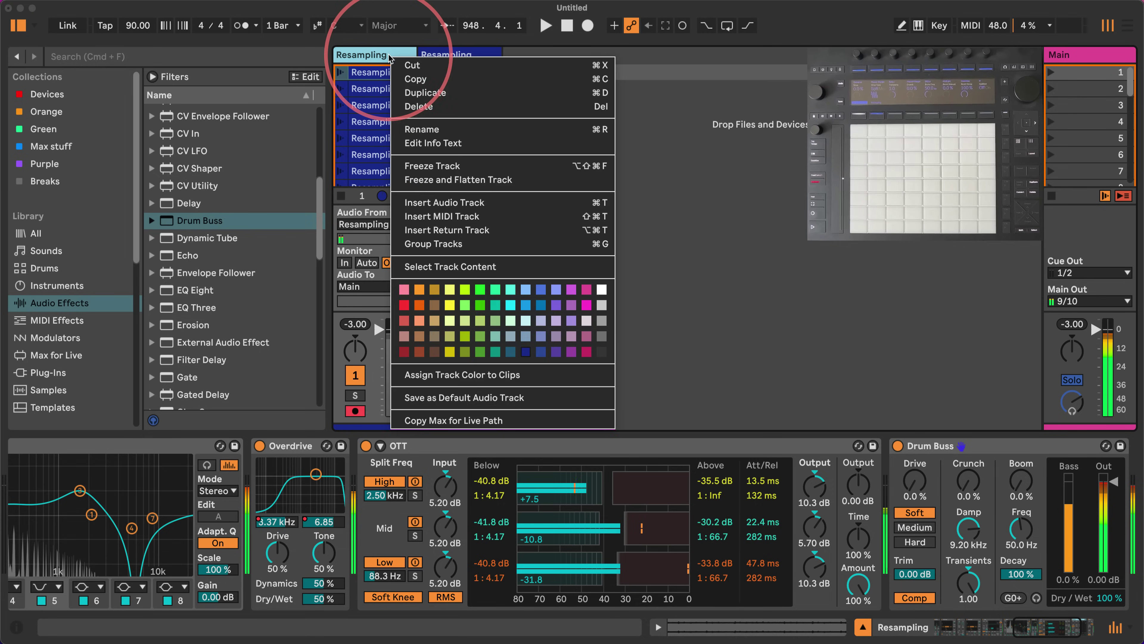
{"action": "left_click", "coordinate": [445, 267]}
{"action": "left_click", "coordinate": [775, 627]}
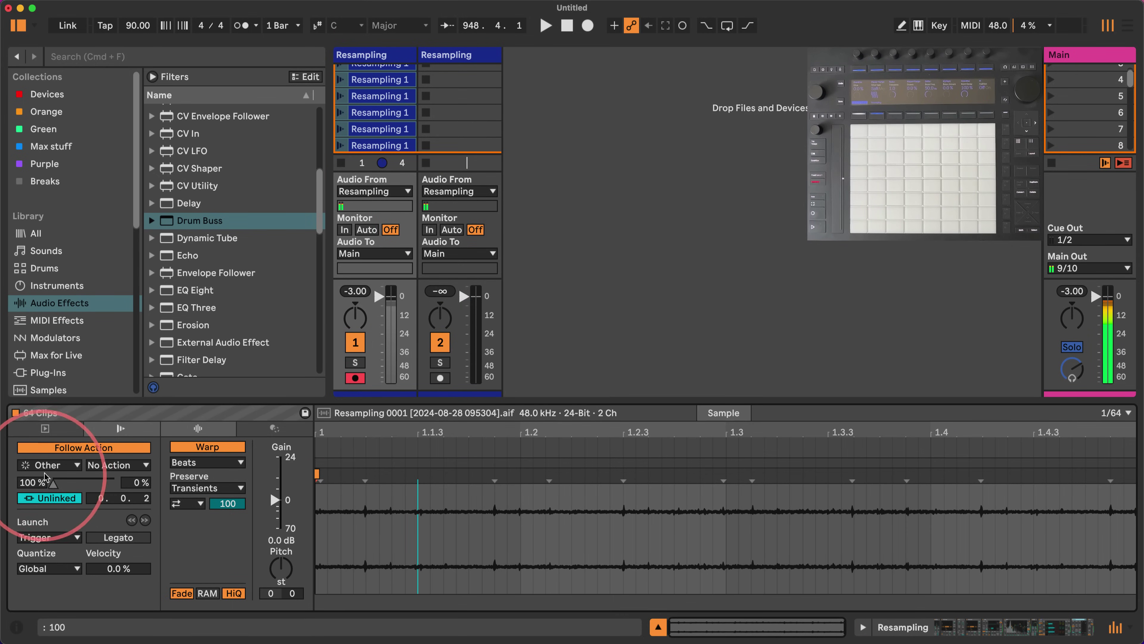
{"action": "left_click", "coordinate": [49, 465]}
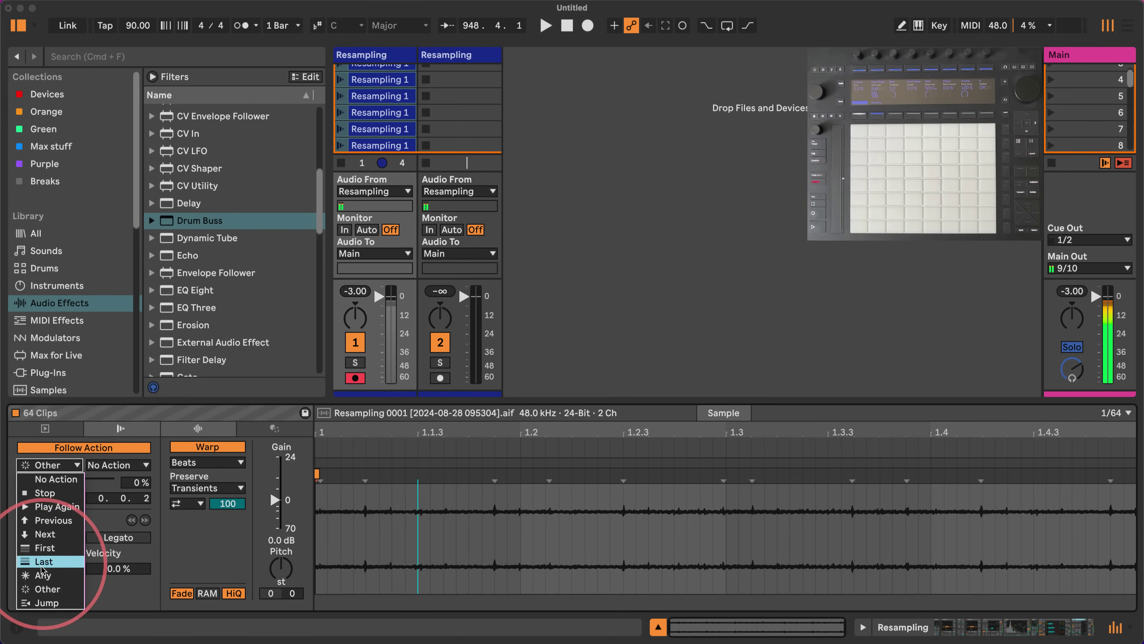
{"action": "left_click", "coordinate": [45, 534]}
{"action": "left_click", "coordinate": [47, 499]}
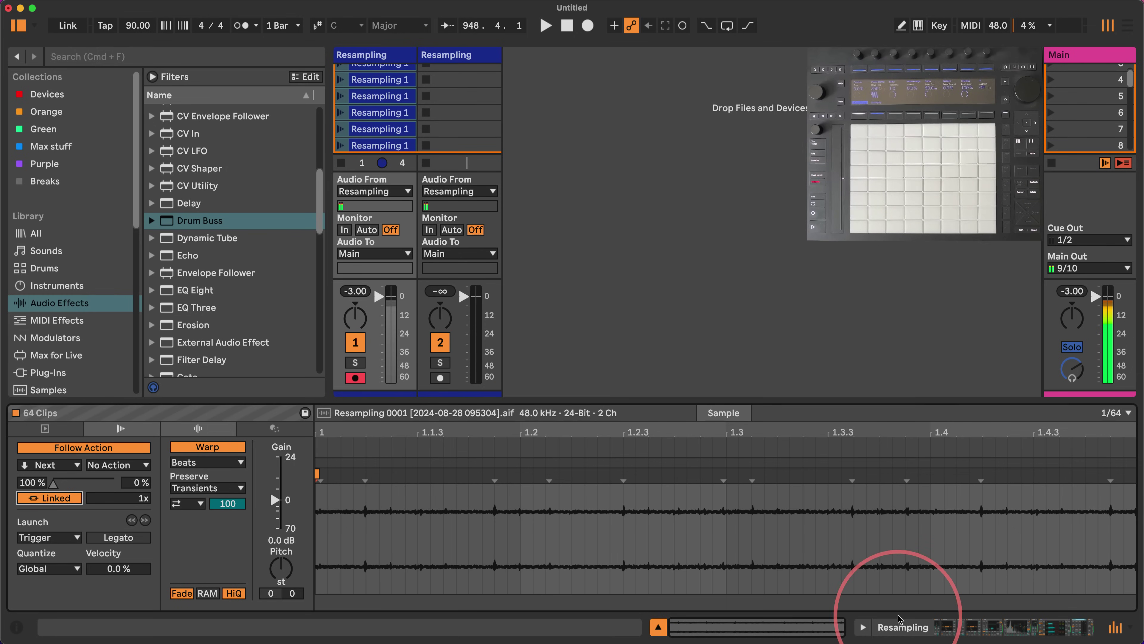
{"action": "left_click", "coordinate": [900, 627]}
{"action": "left_click", "coordinate": [531, 140]}
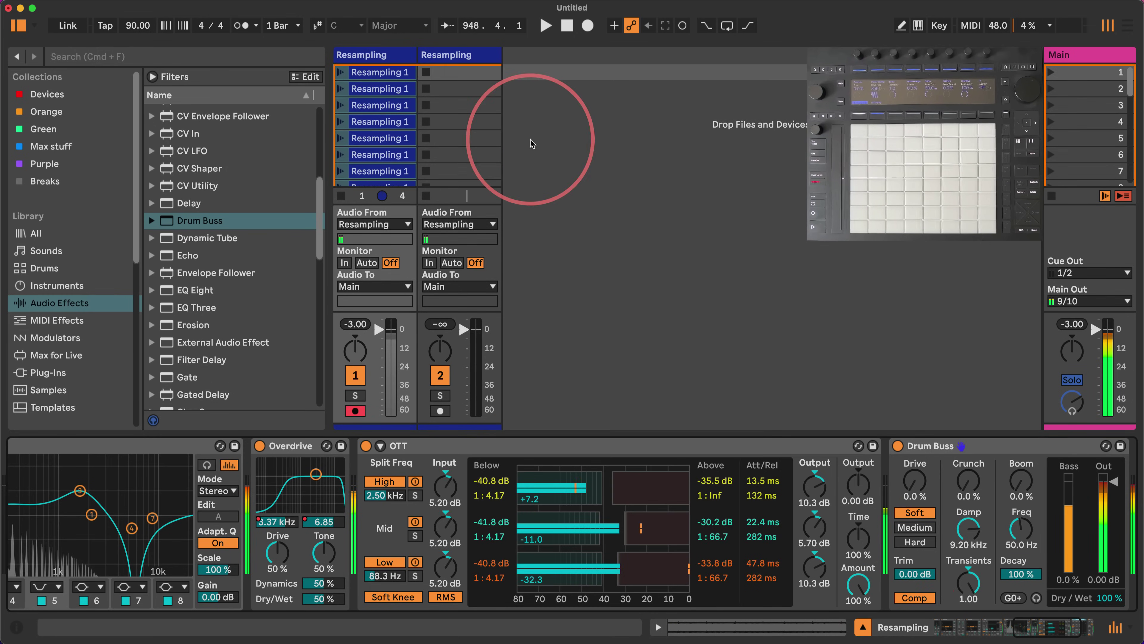
- Arm the second Resampling track and enable Trigger Recording on Launch for scenes
{"action": "left_click", "coordinate": [439, 411]}
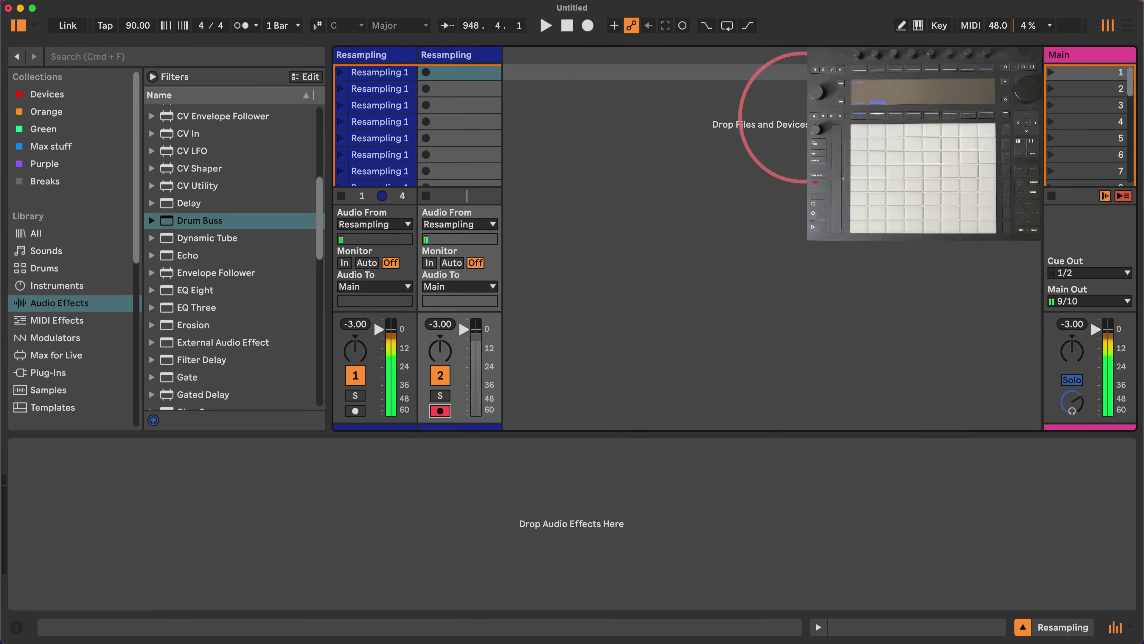
{"action": "right_click", "coordinate": [1069, 77]}
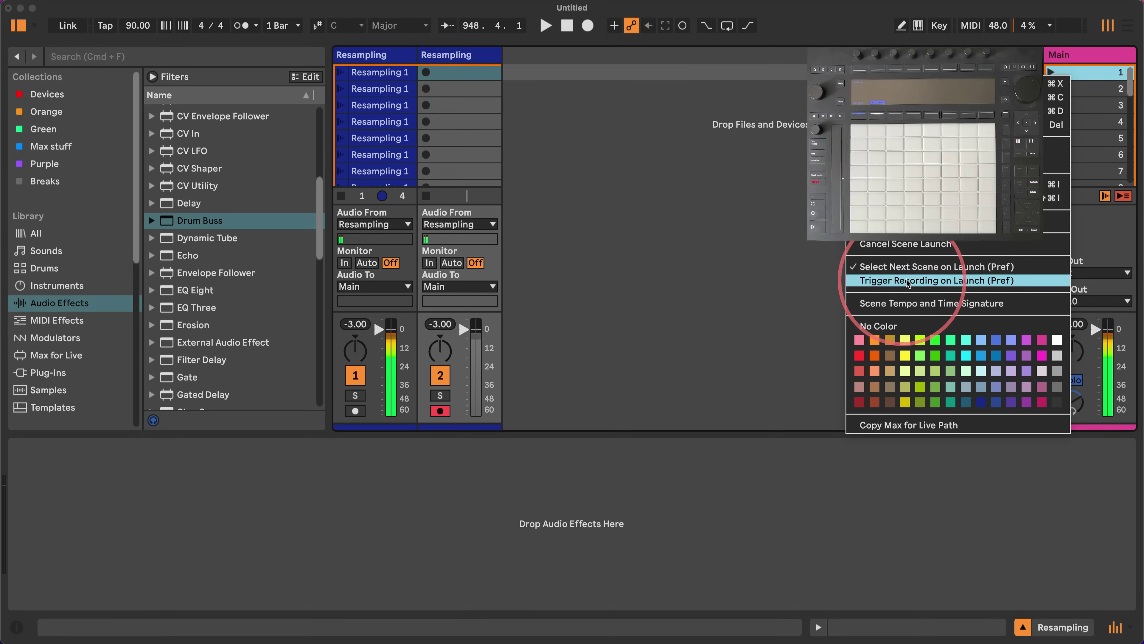
{"action": "left_click", "coordinate": [966, 282]}
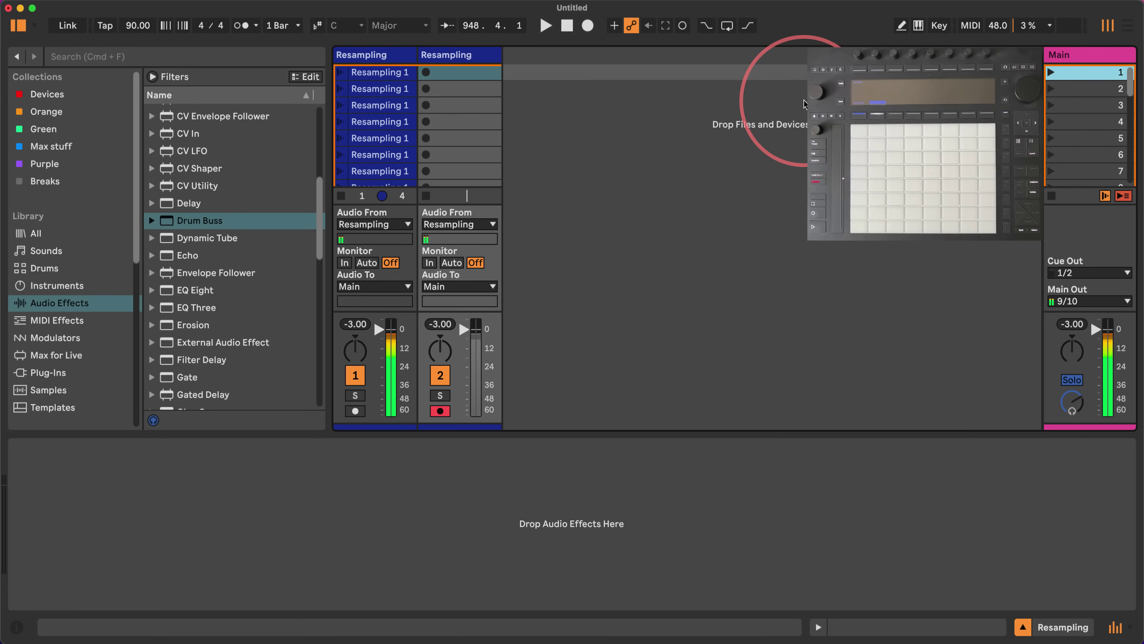
- Launch scene 1 to record a full pass of the clips onto the second Resampling track, stop it, and mute the first track
{"action": "left_click", "coordinate": [1052, 72]}
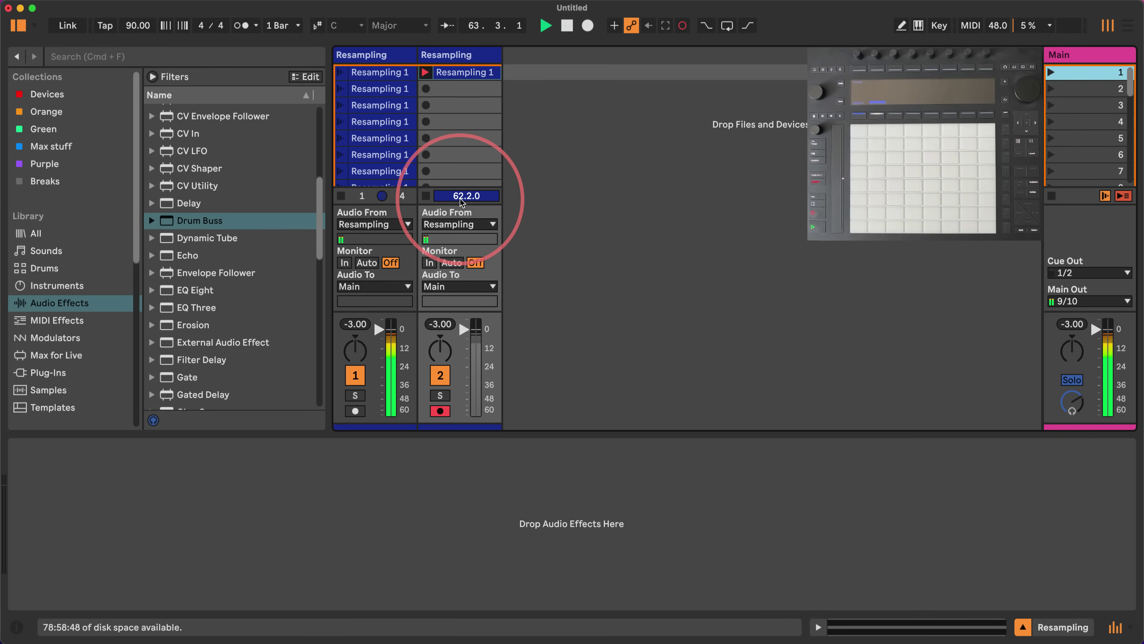
{"action": "left_click", "coordinate": [426, 196]}
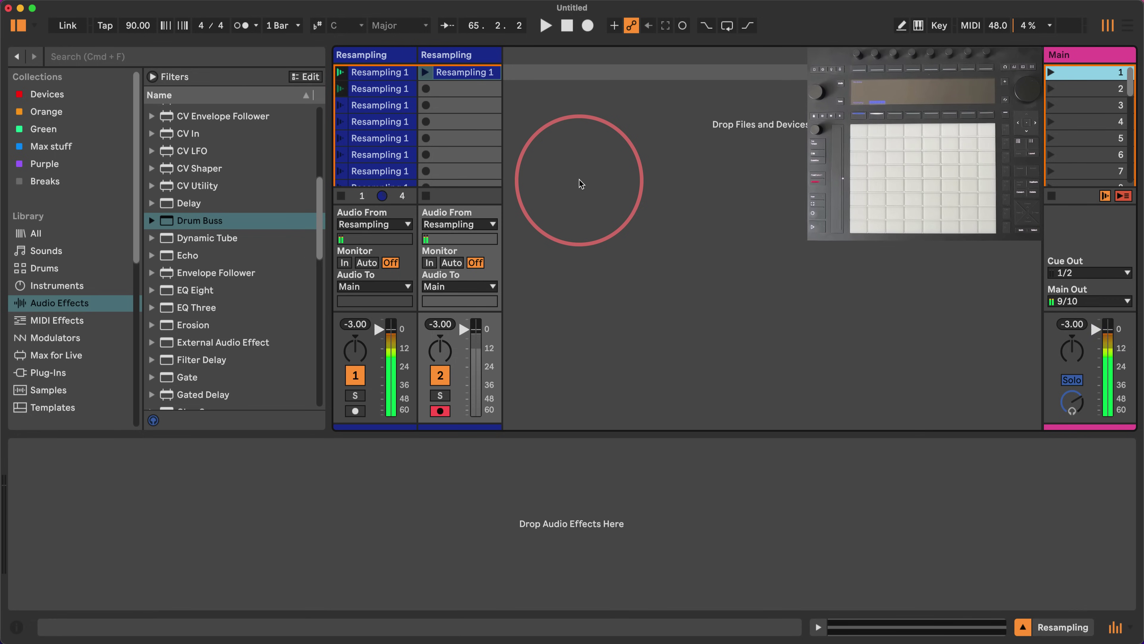
{"action": "left_click", "coordinate": [356, 374]}
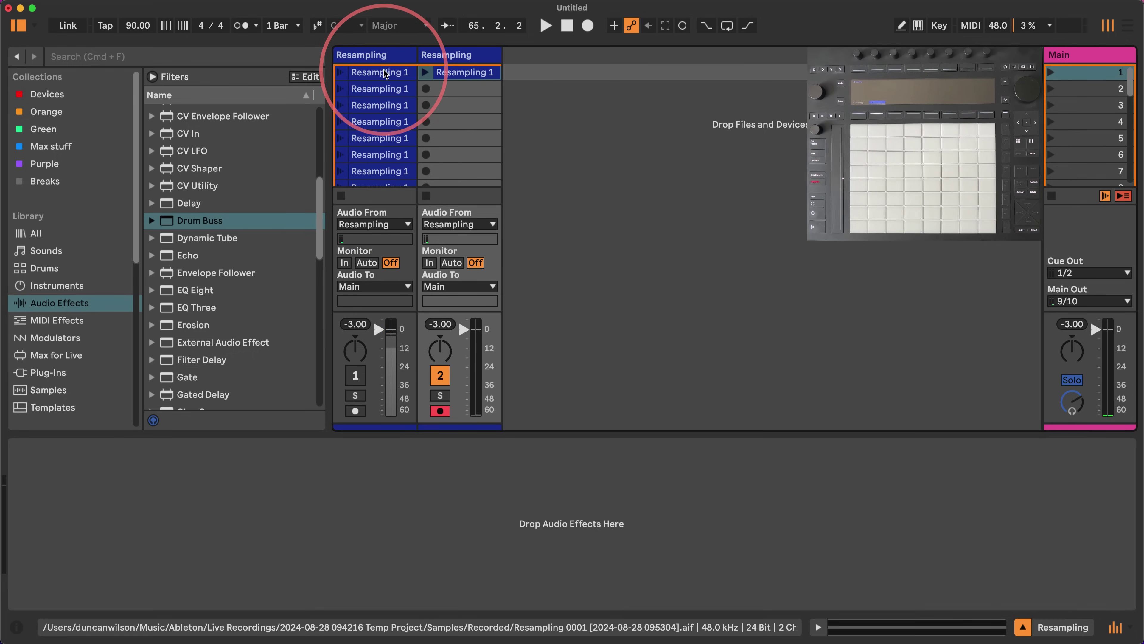
- Examine the first Resampling track's effects chain and the Phaser-Flanger Flange Time envelope of its first clip
{"action": "left_click", "coordinate": [383, 54]}
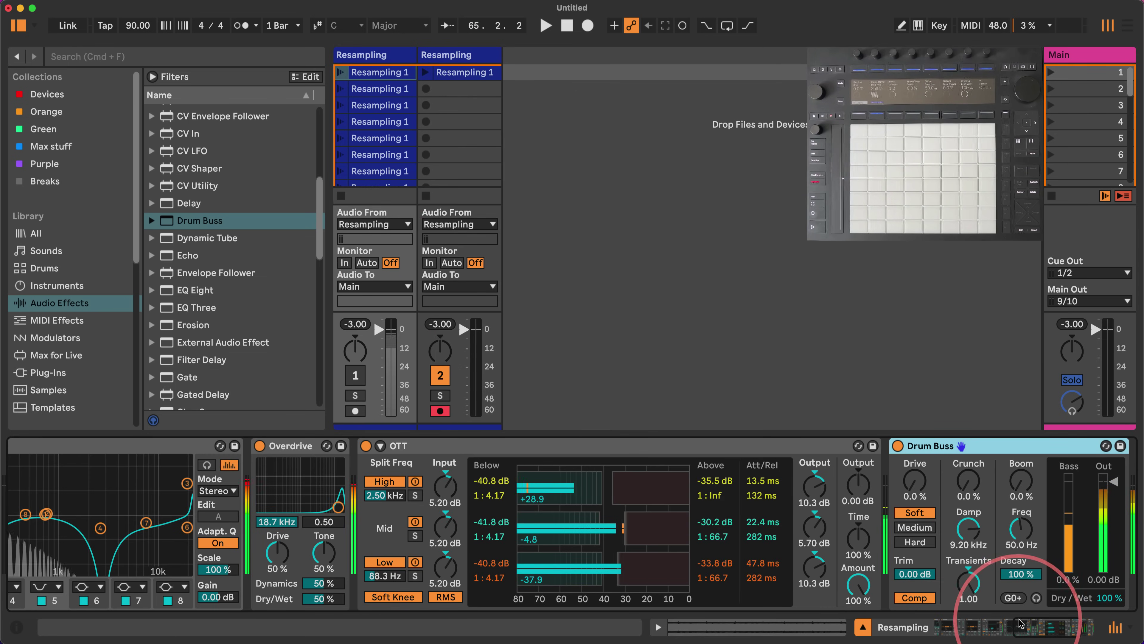
{"action": "left_click_drag", "start_coordinate": [1021, 623], "coordinate": [970, 627]}
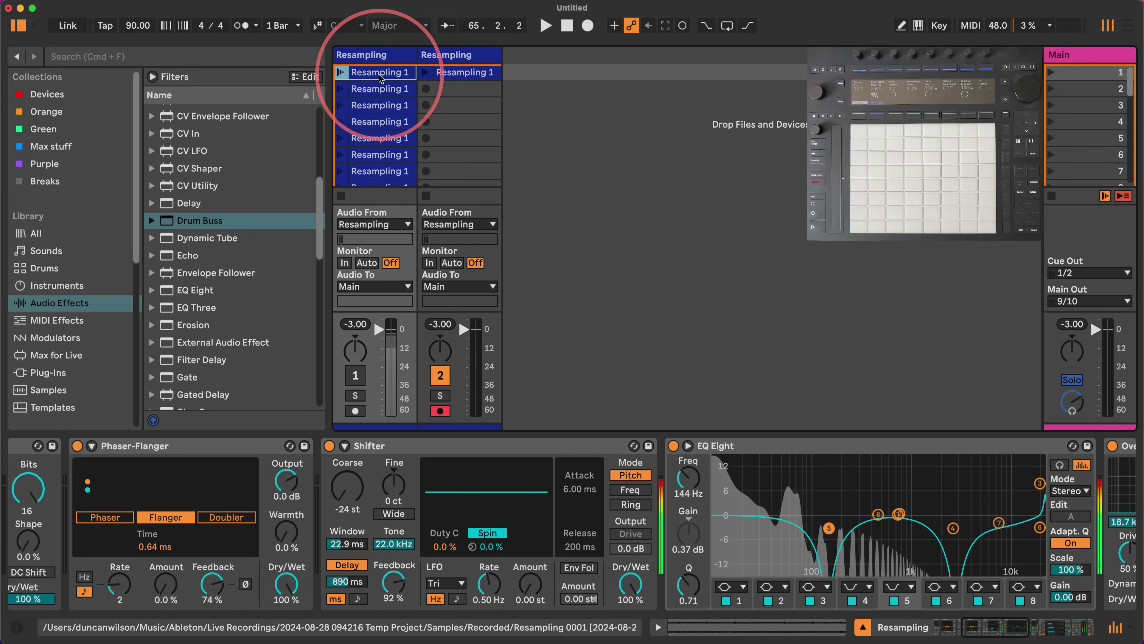
{"action": "double_click", "coordinate": [380, 78]}
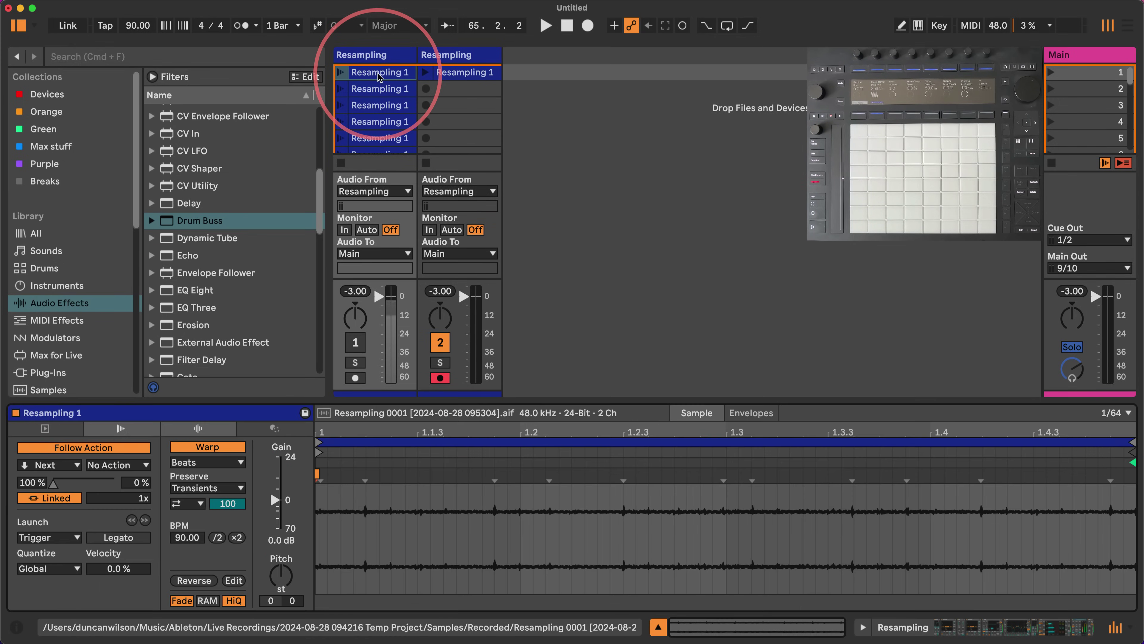
{"action": "left_click", "coordinate": [750, 413]}
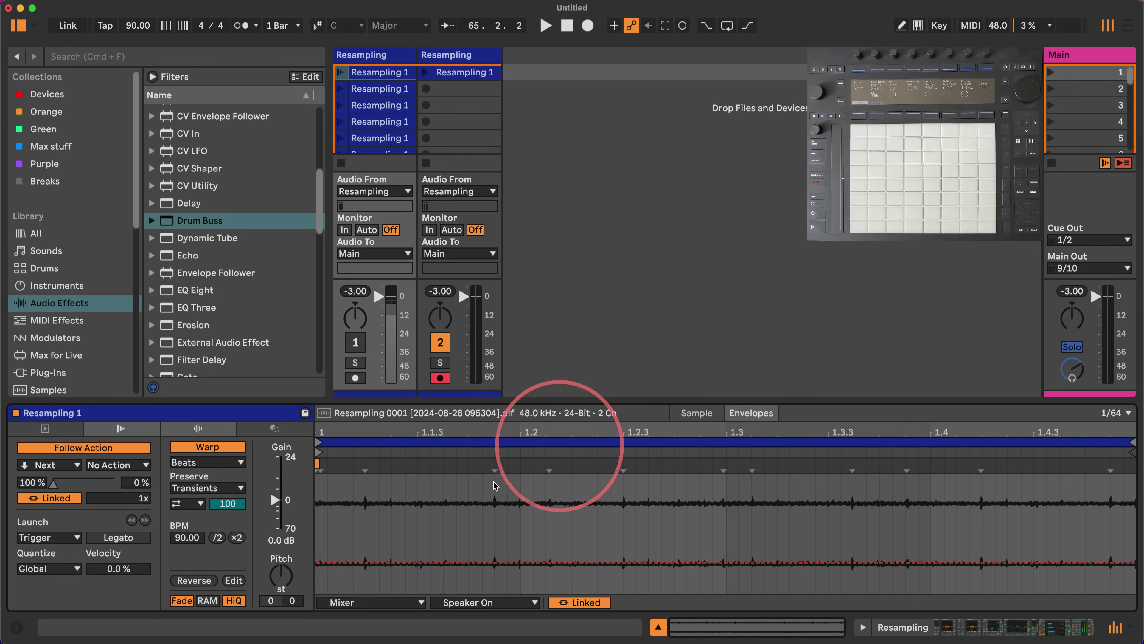
{"action": "left_click", "coordinate": [355, 600]}
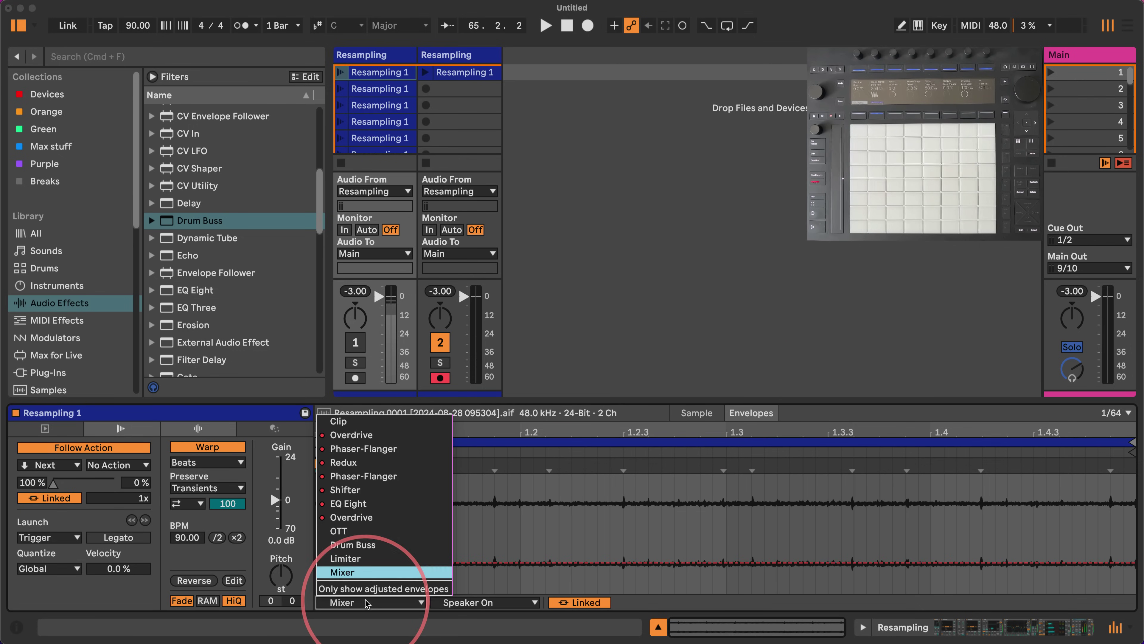
{"action": "left_click", "coordinate": [360, 445]}
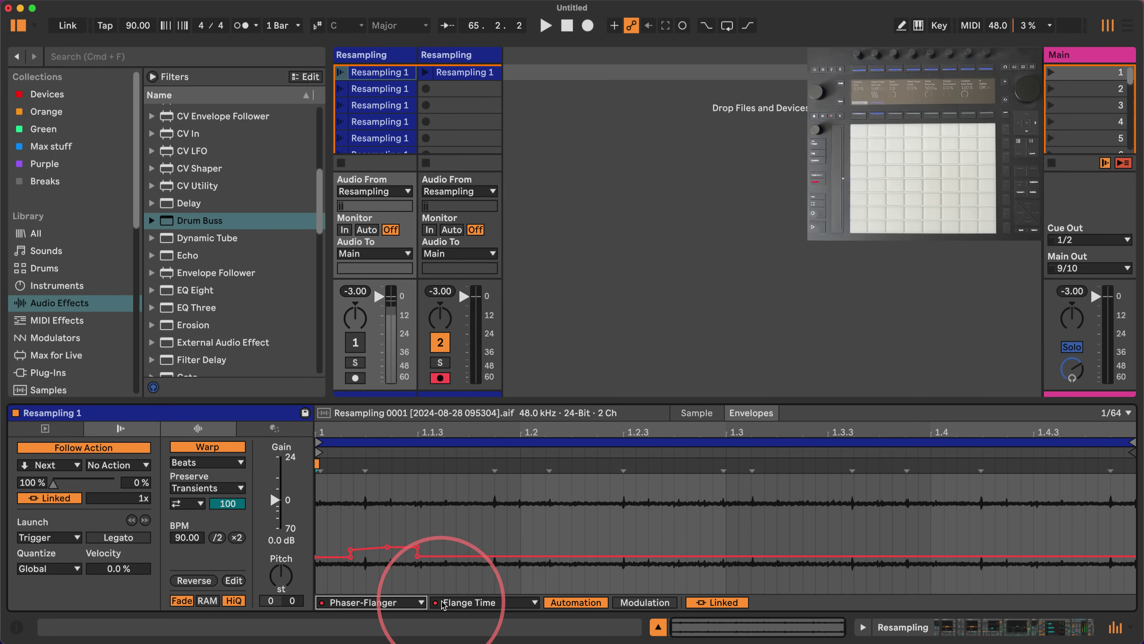
{"action": "left_click", "coordinate": [455, 602]}
- Examine the first clip's automation envelopes for Redux, the second Phaser-Flanger, Shifter, EQ Eight and the second Overdrive
{"action": "left_click", "coordinate": [347, 602]}
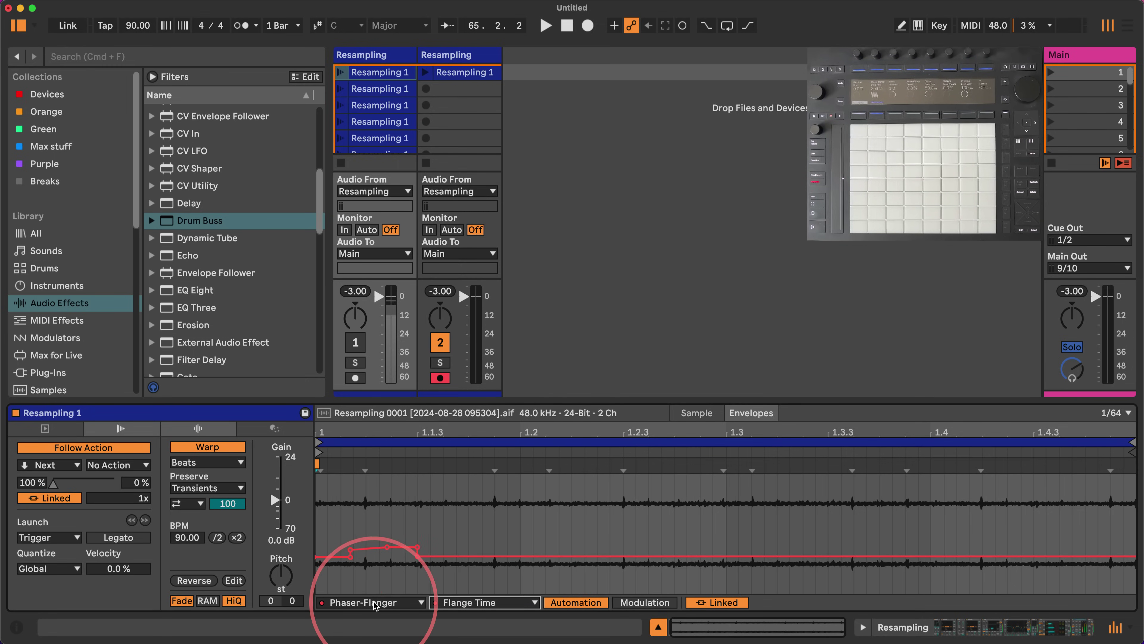
{"action": "left_click", "coordinate": [347, 603]}
{"action": "left_click", "coordinate": [351, 462]}
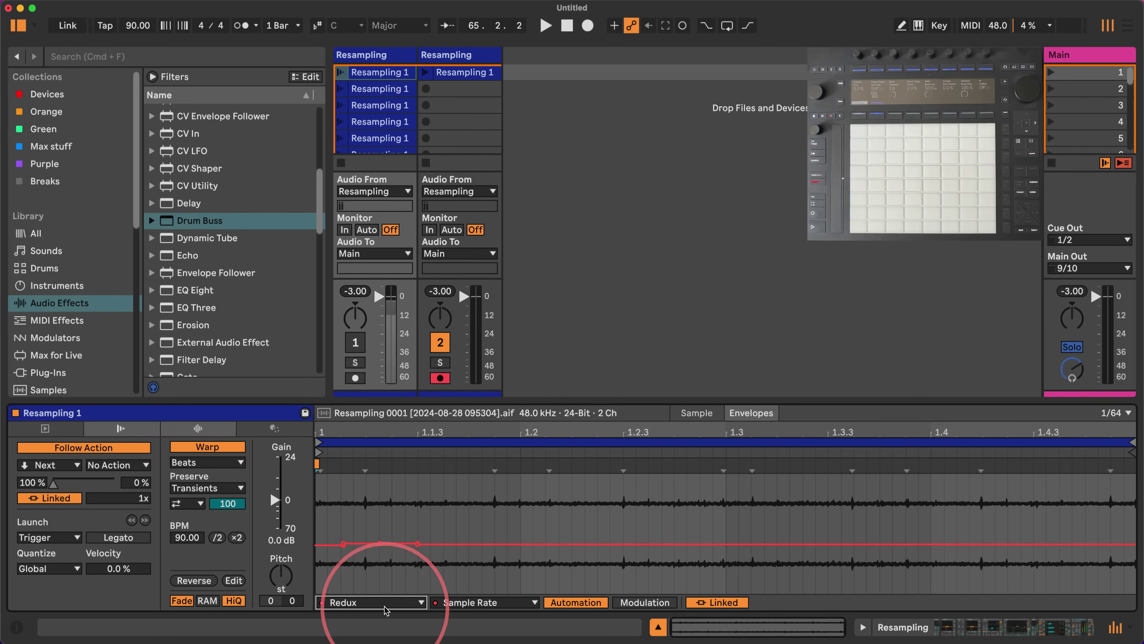
{"action": "left_click", "coordinate": [347, 602]}
{"action": "left_click", "coordinate": [356, 476]}
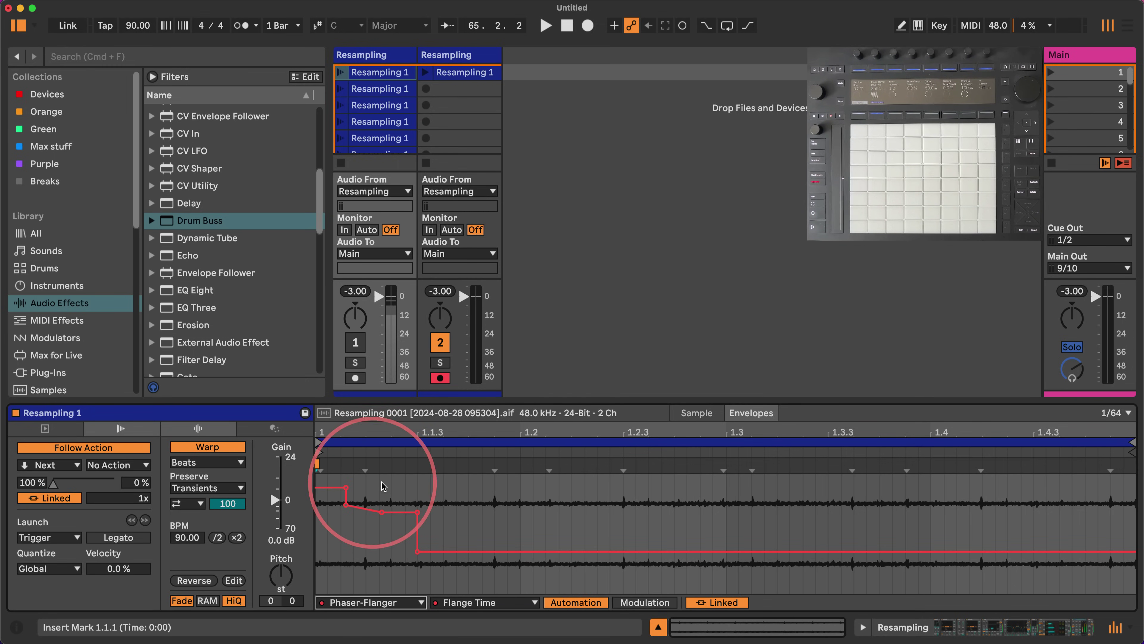
{"action": "left_click", "coordinate": [356, 602]}
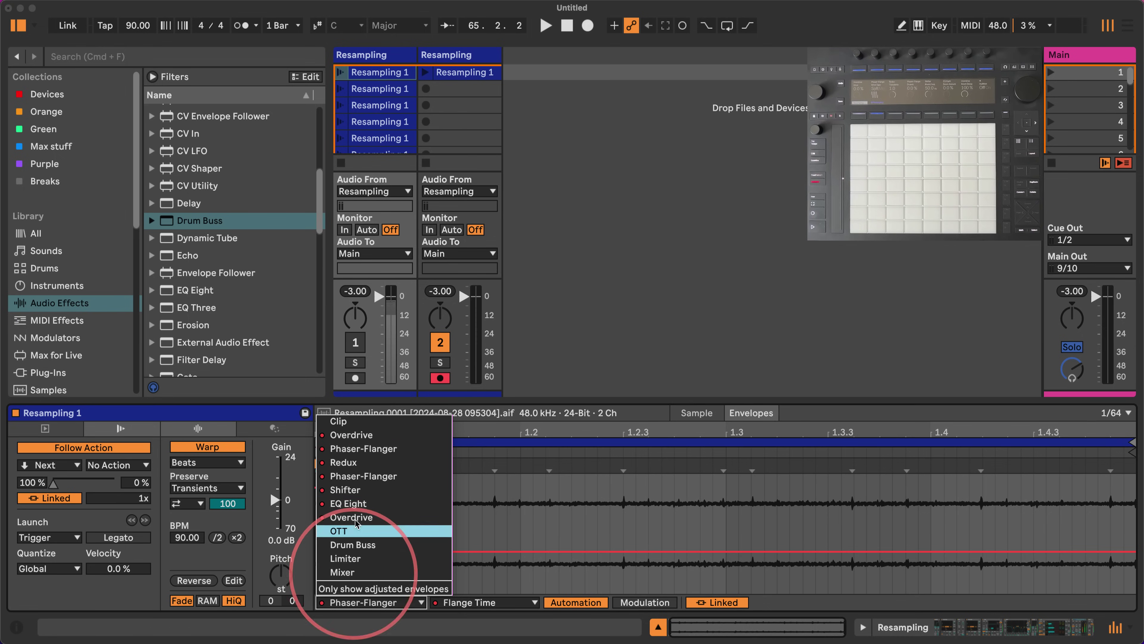
{"action": "left_click", "coordinate": [352, 492]}
{"action": "left_click", "coordinate": [361, 603]}
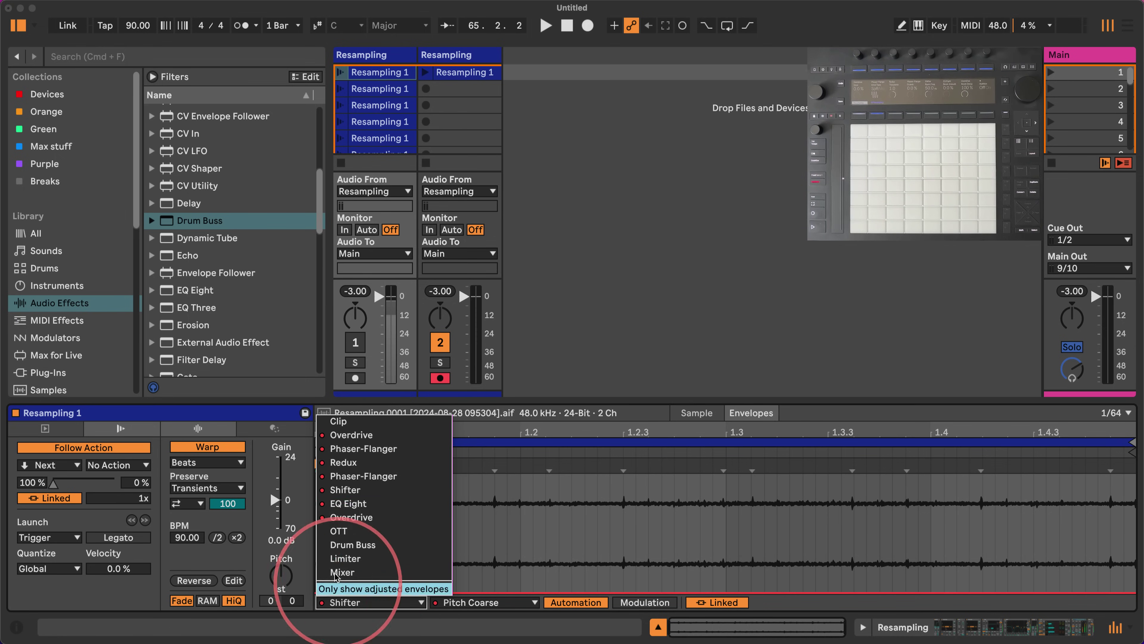
{"action": "left_click", "coordinate": [349, 504]}
{"action": "left_click", "coordinate": [351, 602]}
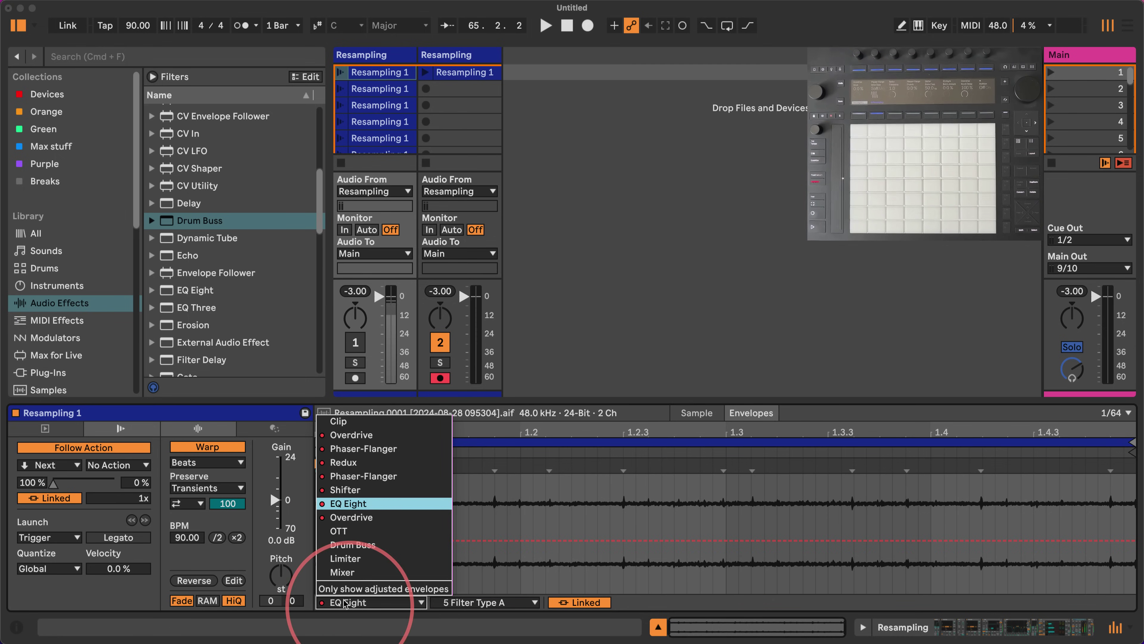
{"action": "left_click", "coordinate": [353, 517]}
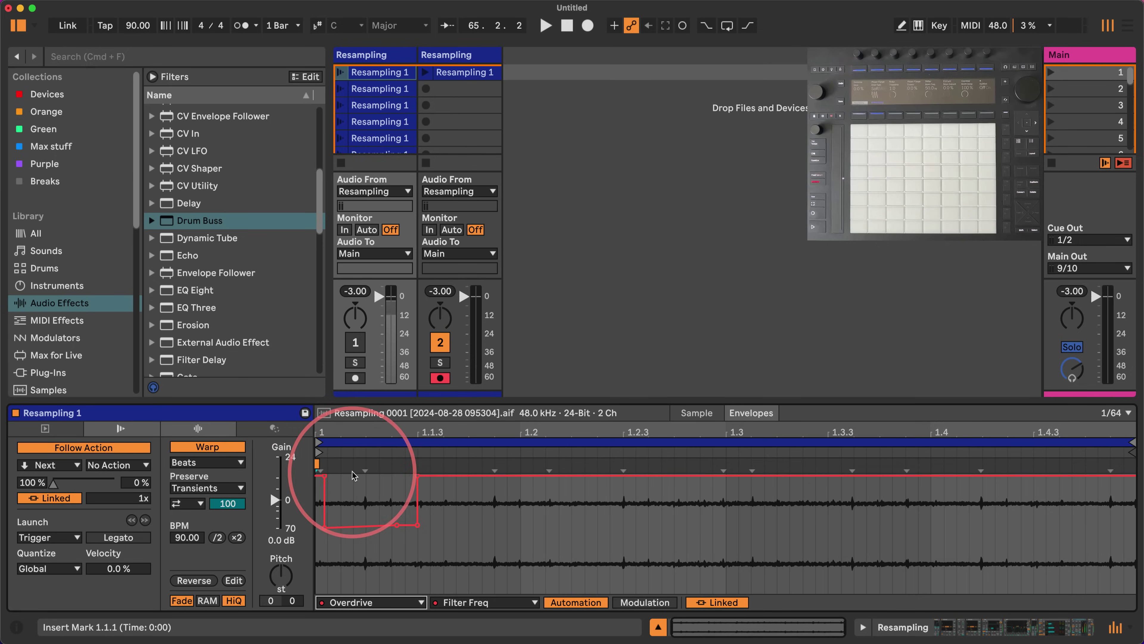
- Add a Simpler instrument from the library on a new MIDI track after the second Resampling track
{"action": "left_click", "coordinate": [456, 72]}
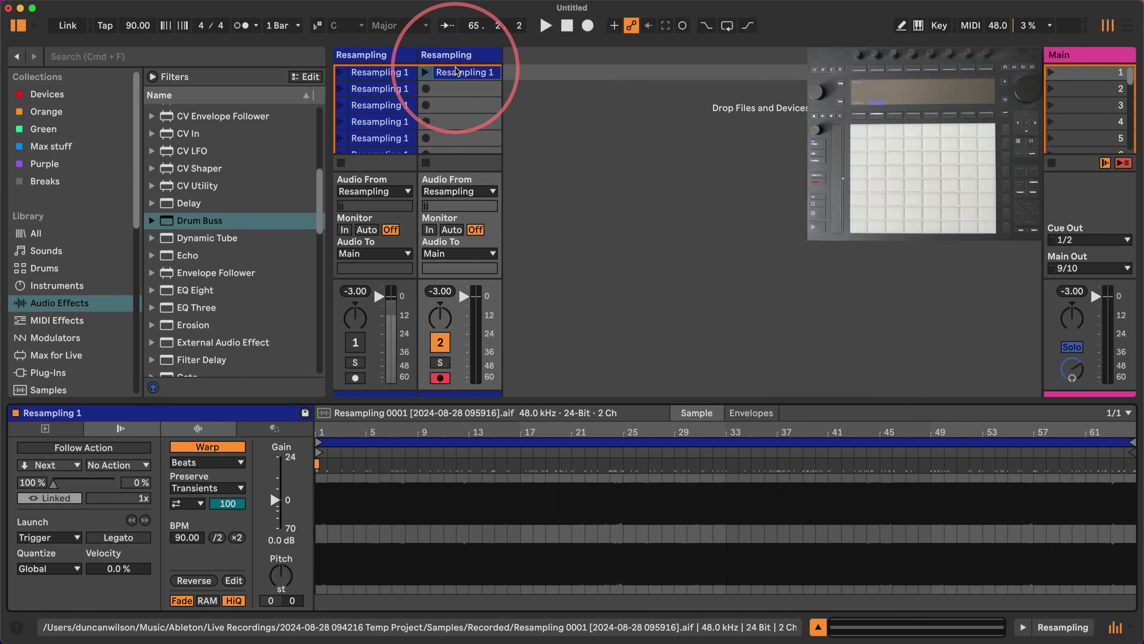
{"action": "scroll", "coordinate": [45, 302], "scroll_direction": "down", "scroll_amount": 5}
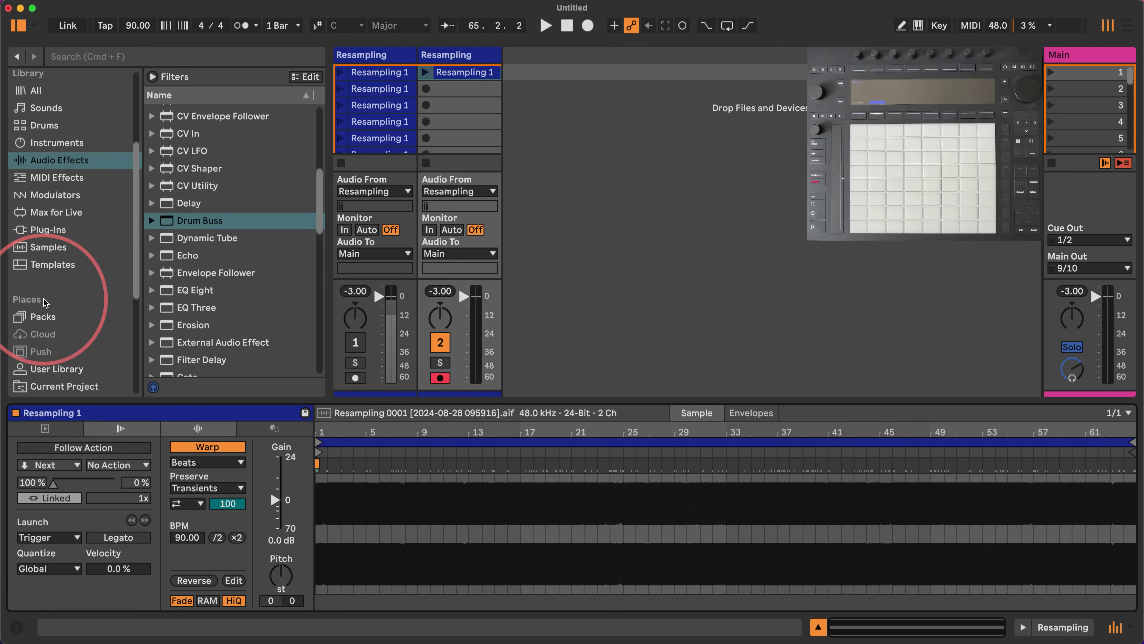
{"action": "scroll", "coordinate": [45, 302], "scroll_direction": "up", "scroll_amount": 6}
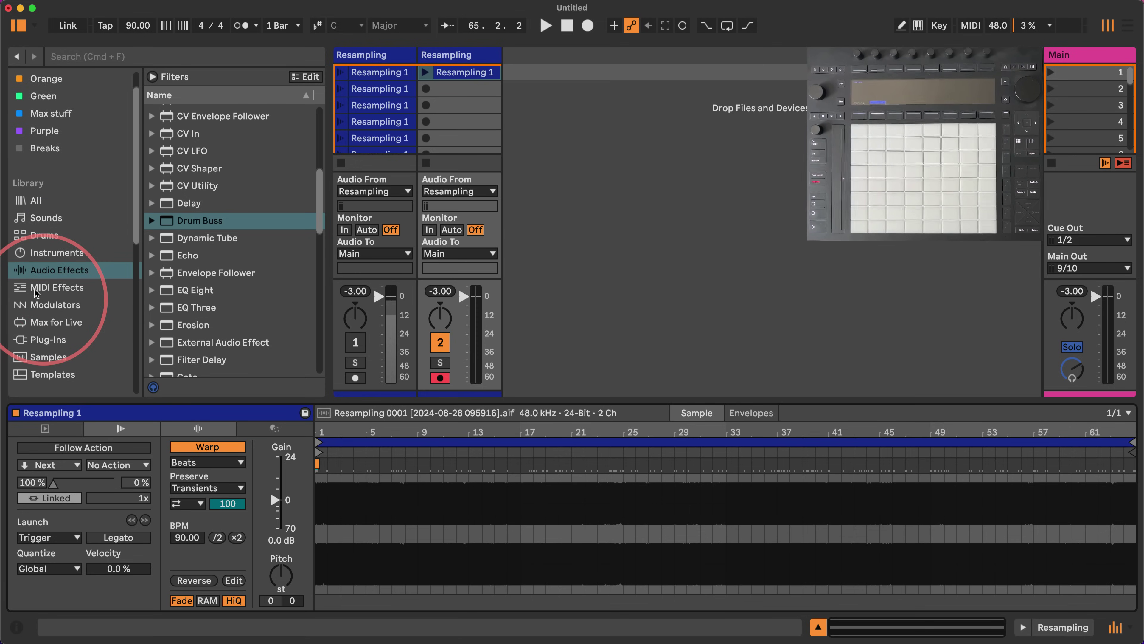
{"action": "left_click", "coordinate": [44, 254]}
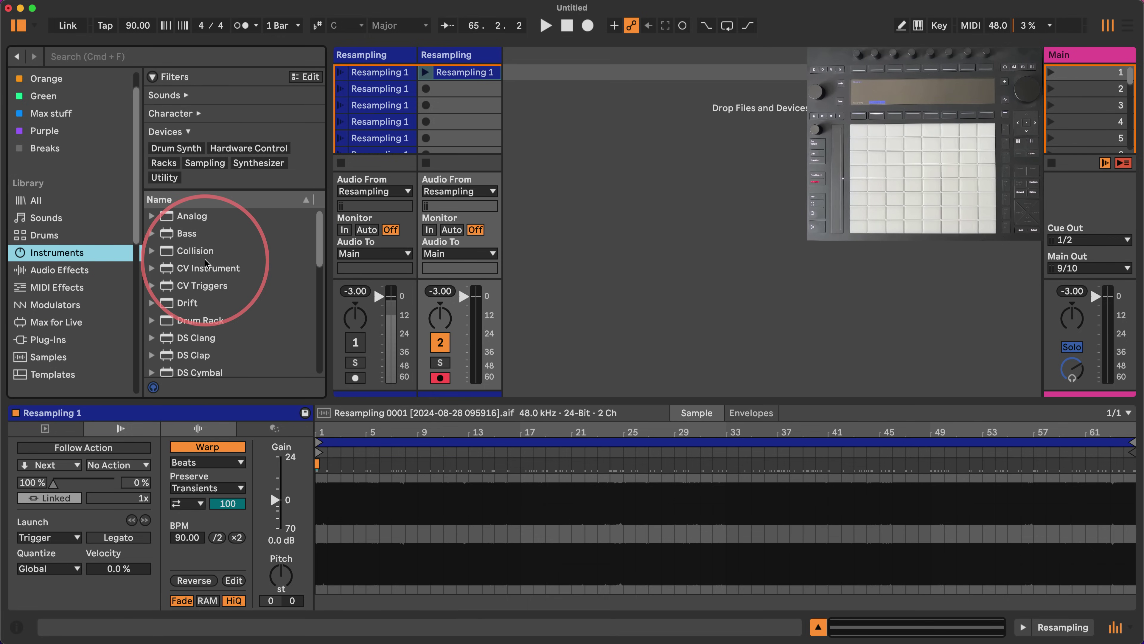
{"action": "scroll", "coordinate": [205, 270], "scroll_direction": "down", "scroll_amount": 10}
{"action": "left_click", "coordinate": [183, 315]}
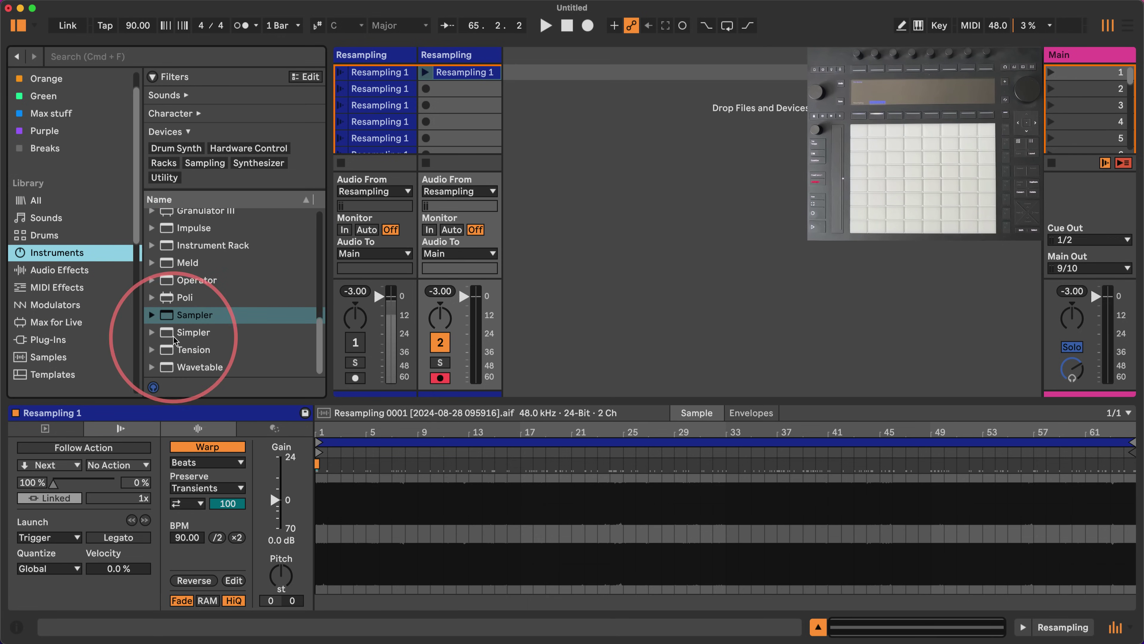
{"action": "left_click_drag", "start_coordinate": [174, 339], "coordinate": [563, 104]}
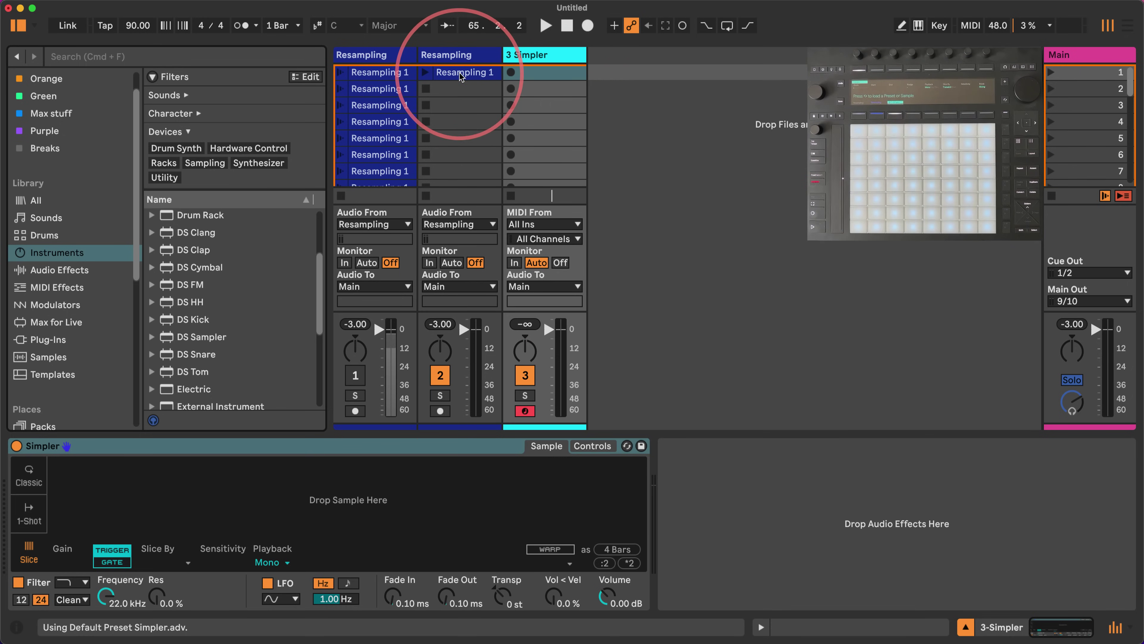
- Load the second Resampling track's recorded clip into Simpler, slice it by Region into 64 regions, and set triggering to Gate
{"action": "left_click_drag", "start_coordinate": [462, 75], "coordinate": [289, 493]}
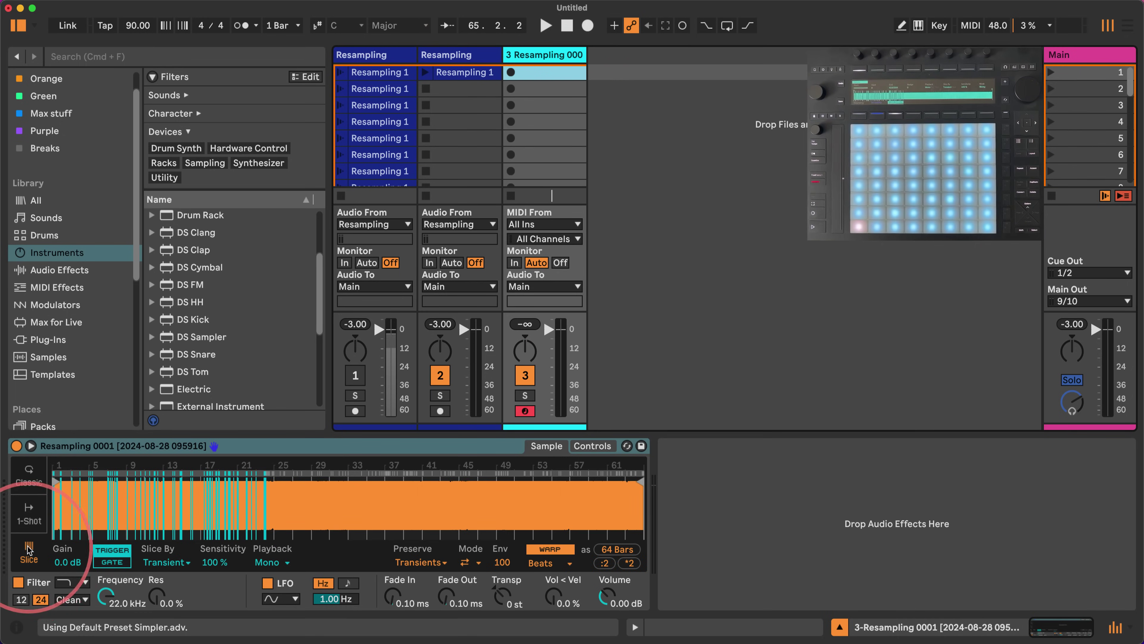
{"action": "left_click", "coordinate": [164, 562]}
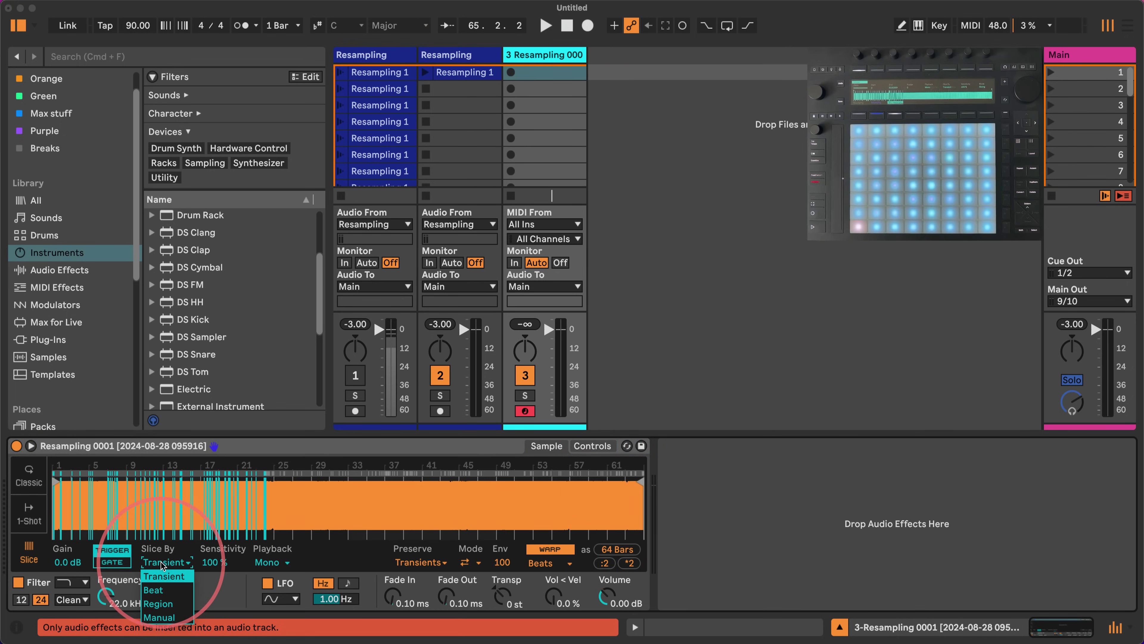
{"action": "left_click", "coordinate": [158, 603]}
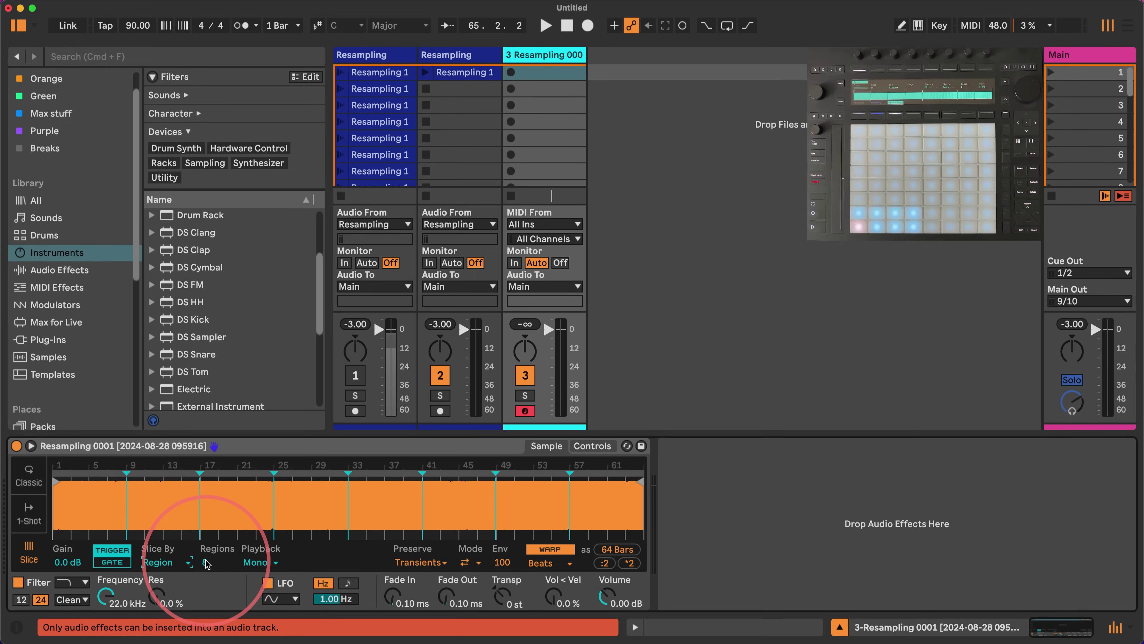
{"action": "left_click_drag", "start_coordinate": [209, 562], "coordinate": [209, 510]}
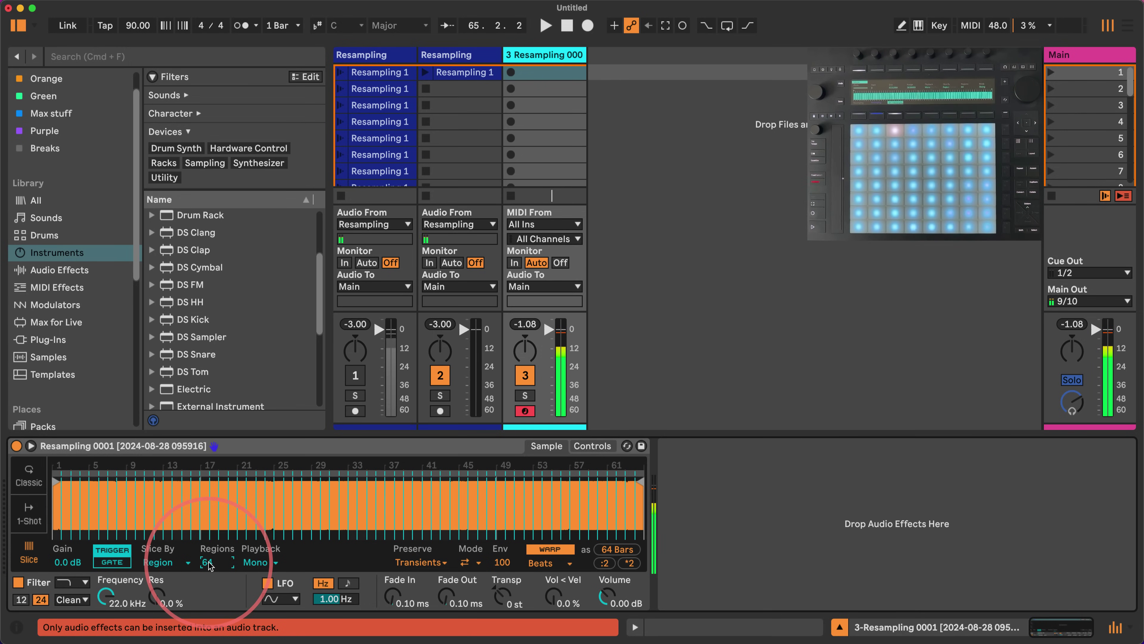
{"action": "left_click", "coordinate": [114, 566]}
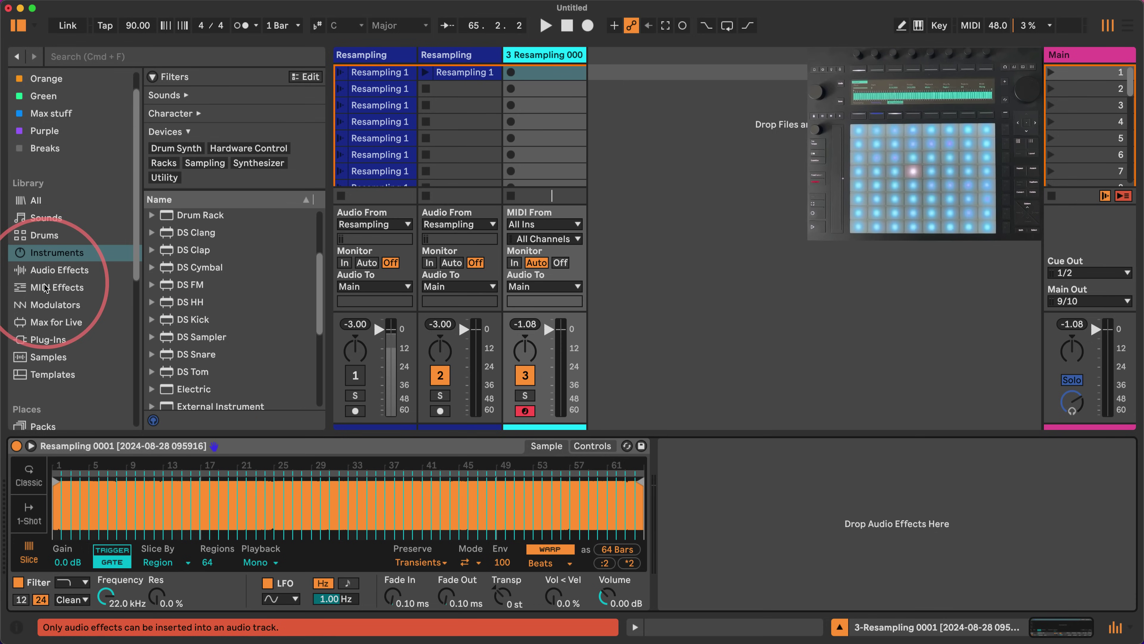
- Insert an Arpeggiator before Simpler and set its rate to 1/16, steps to 2 and distance to +1 st
{"action": "left_click", "coordinate": [57, 288]}
{"action": "left_click_drag", "start_coordinate": [193, 179], "coordinate": [10, 471]}
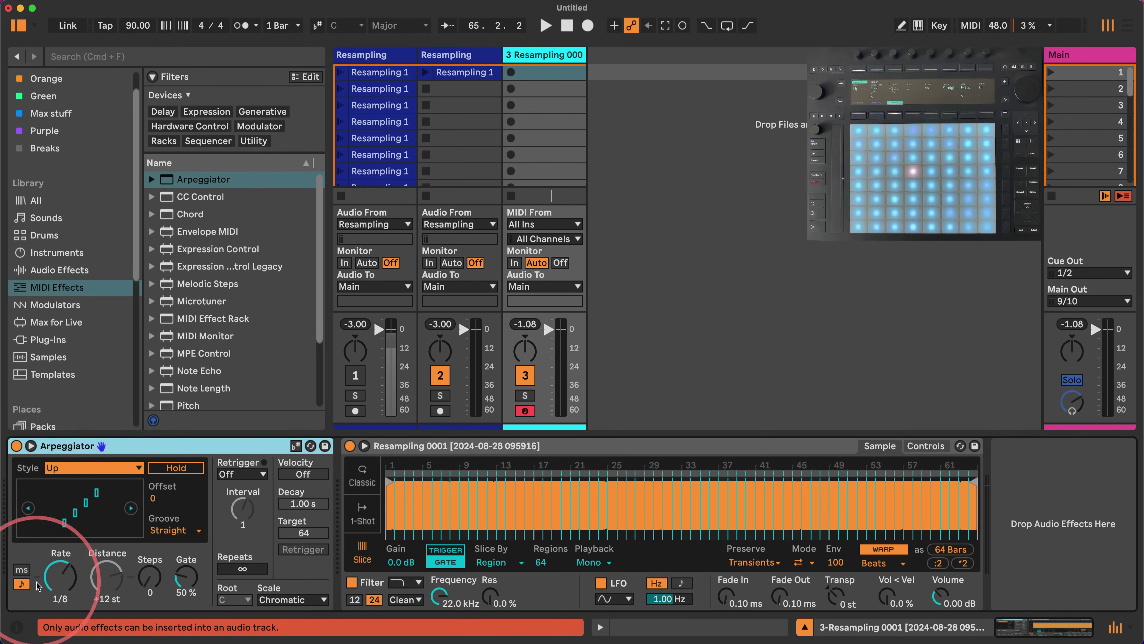
{"action": "left_click", "coordinate": [58, 585]}
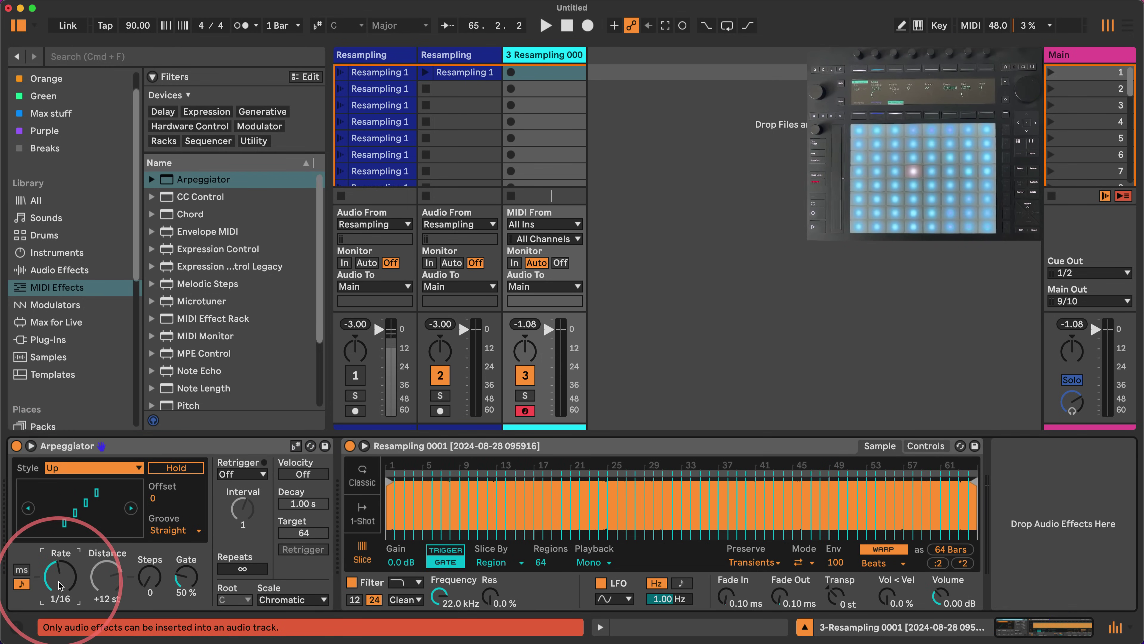
{"action": "left_click_drag", "start_coordinate": [150, 592], "coordinate": [105, 600]}
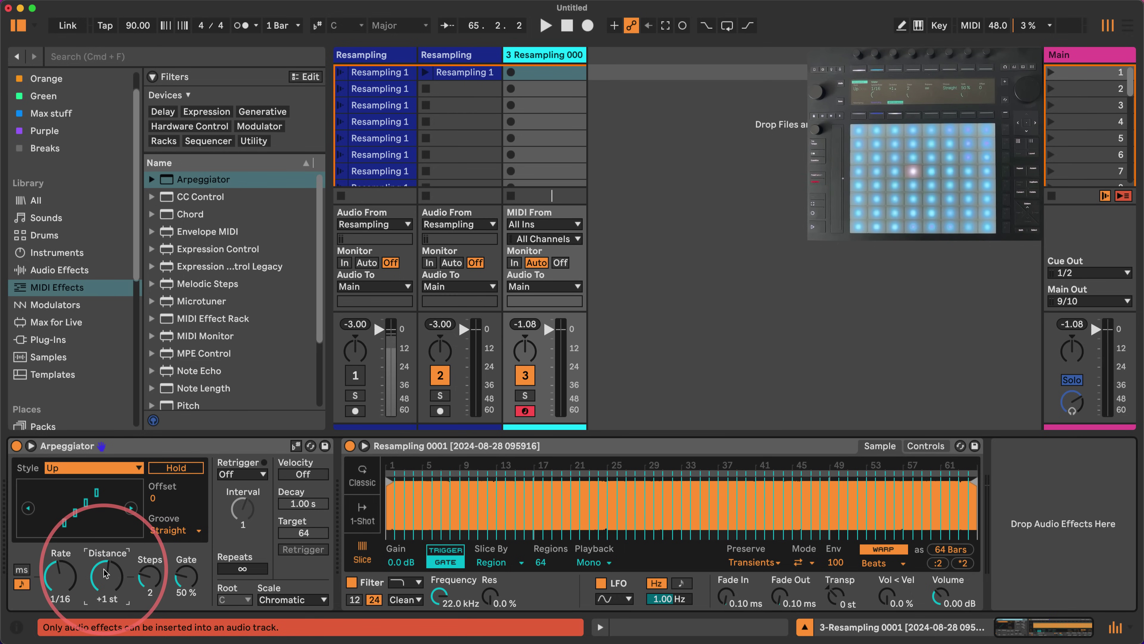
- Set the Arpeggiator's groove to Swing 16 and turn on Hold to audition held slices
{"action": "left_click", "coordinate": [173, 530]}
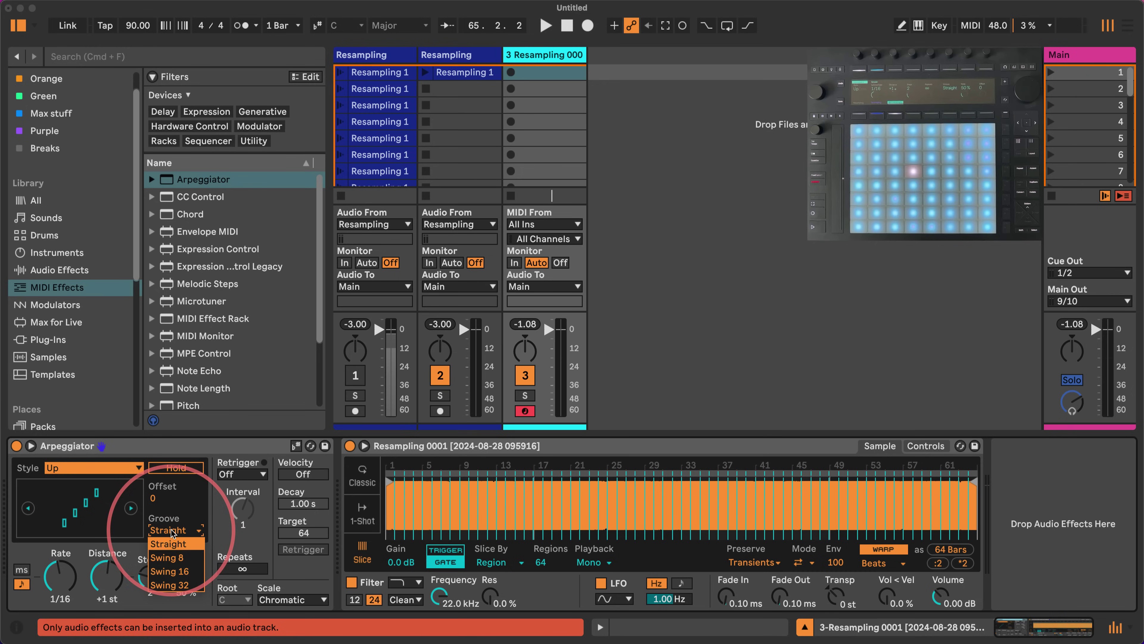
{"action": "left_click", "coordinate": [171, 571]}
{"action": "left_click", "coordinate": [174, 469]}
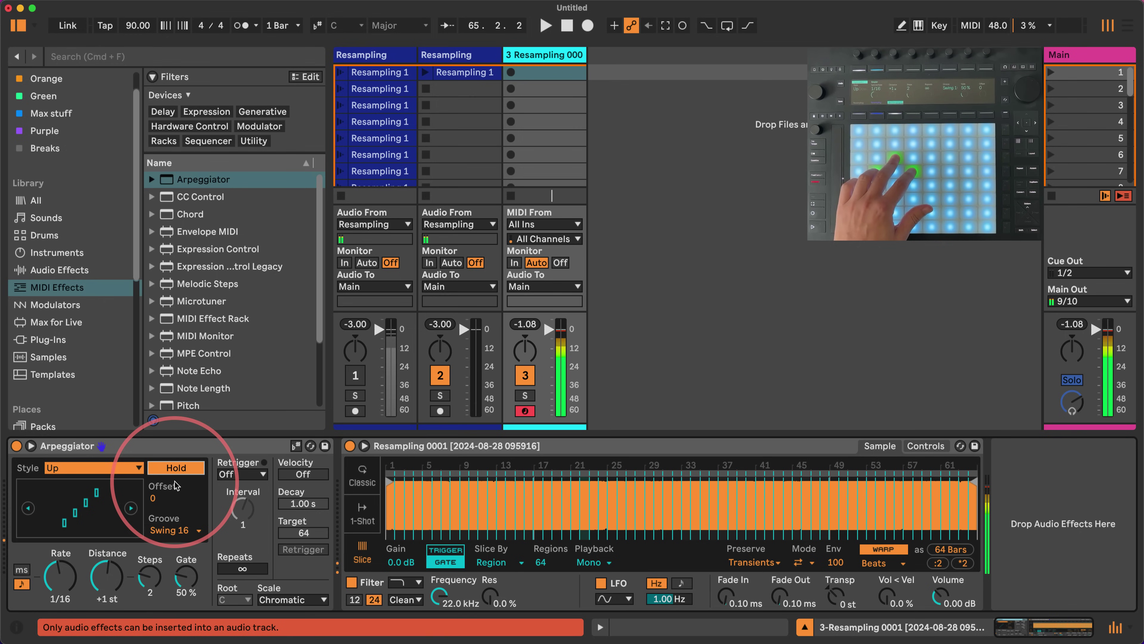
{"action": "key", "text": "space"}
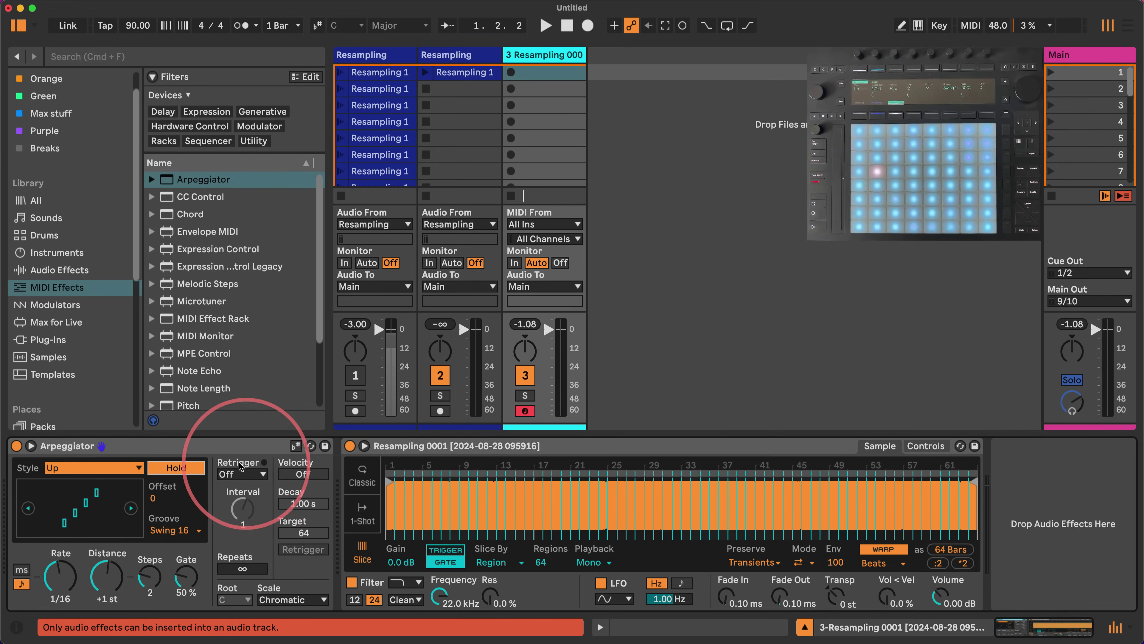
- Set the Arpeggiator's retrigger mode to Beat with an interval of 2
{"action": "left_click", "coordinate": [248, 475]}
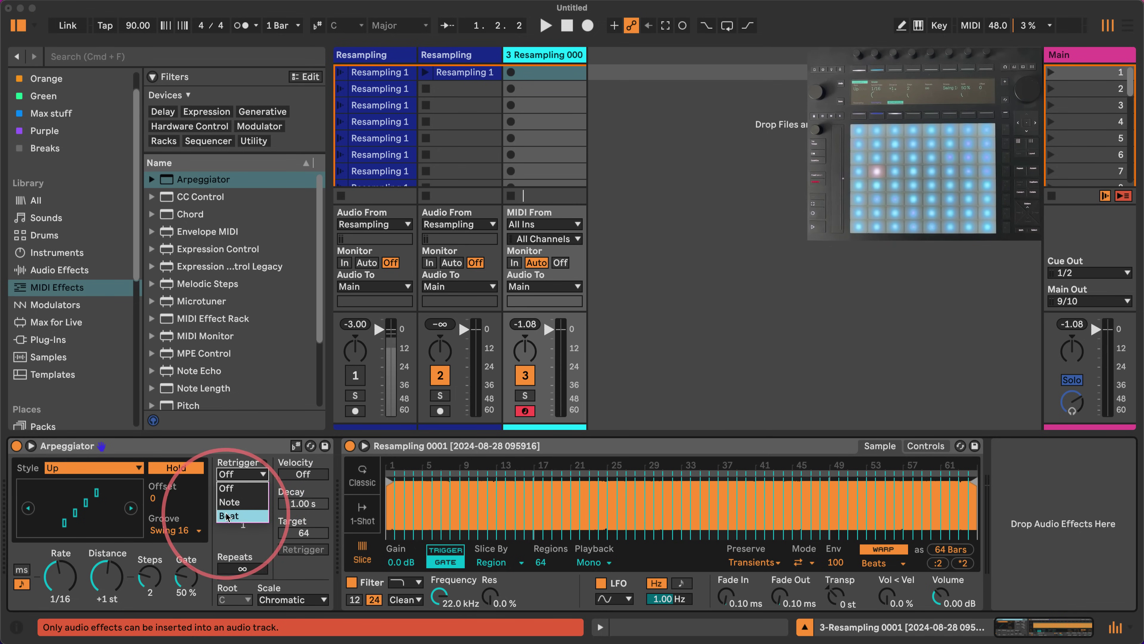
{"action": "left_click", "coordinate": [235, 512]}
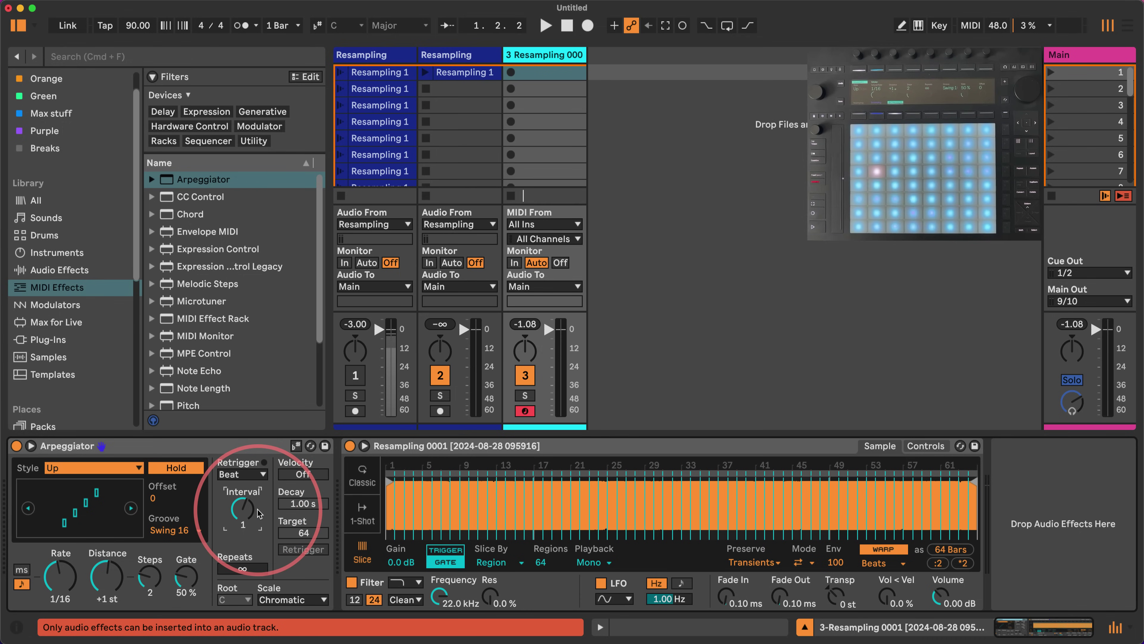
{"action": "left_click_drag", "start_coordinate": [253, 511], "coordinate": [234, 538]}
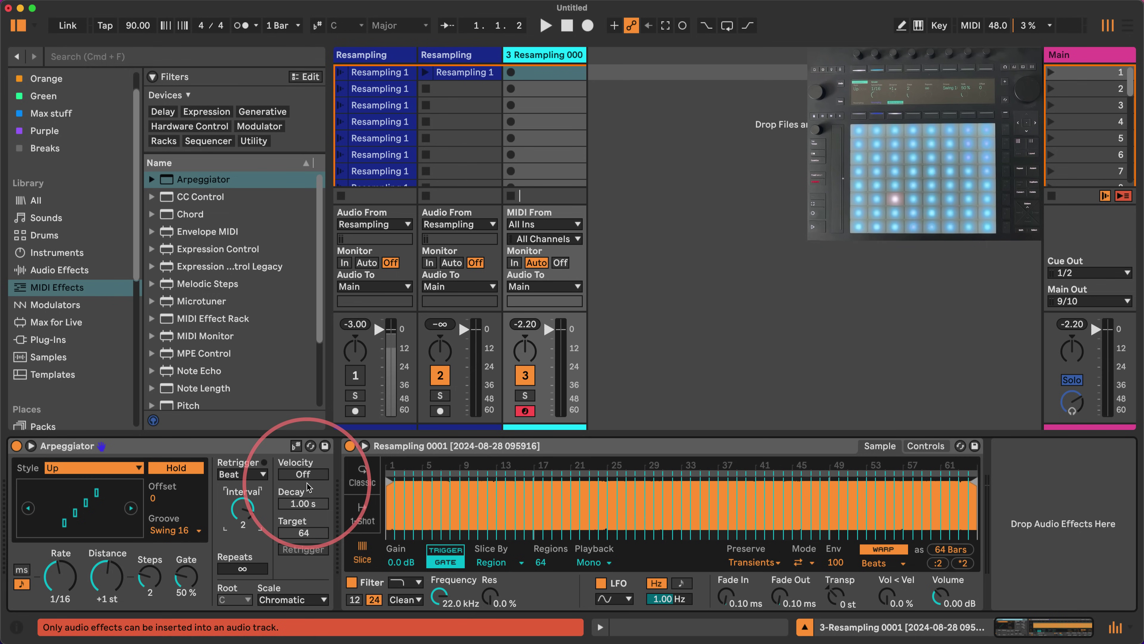
- Insert a Velocity MIDI effect in front of the Arpeggiator on the Simpler track
{"action": "scroll", "coordinate": [229, 261], "scroll_direction": "down", "scroll_amount": 3}
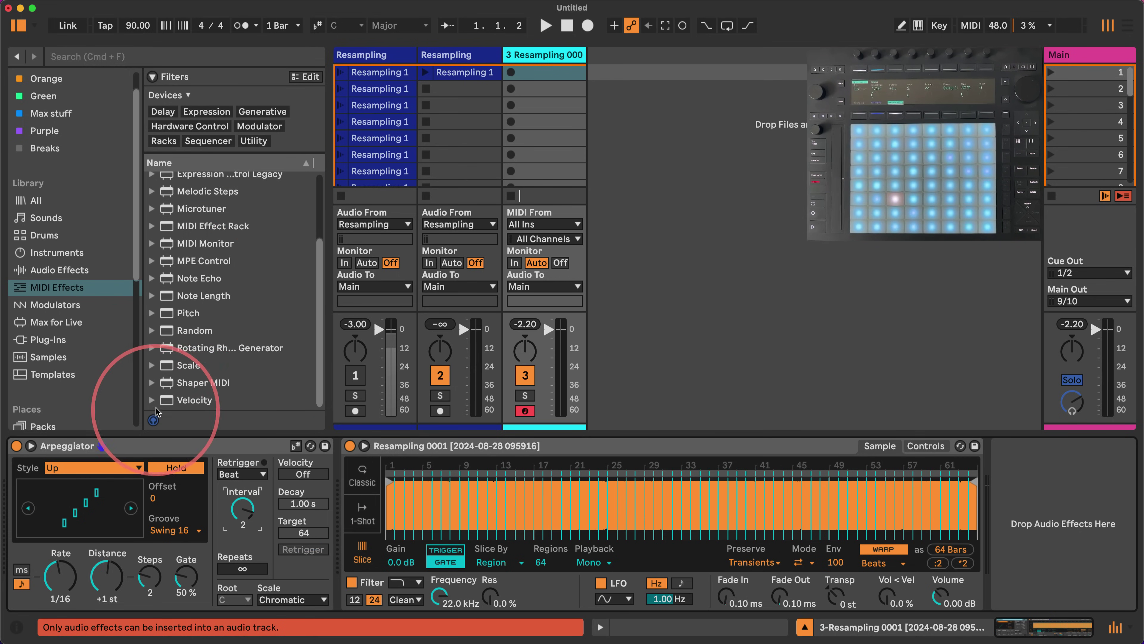
{"action": "left_click", "coordinate": [173, 400]}
{"action": "left_click_drag", "start_coordinate": [172, 400], "coordinate": [51, 451]}
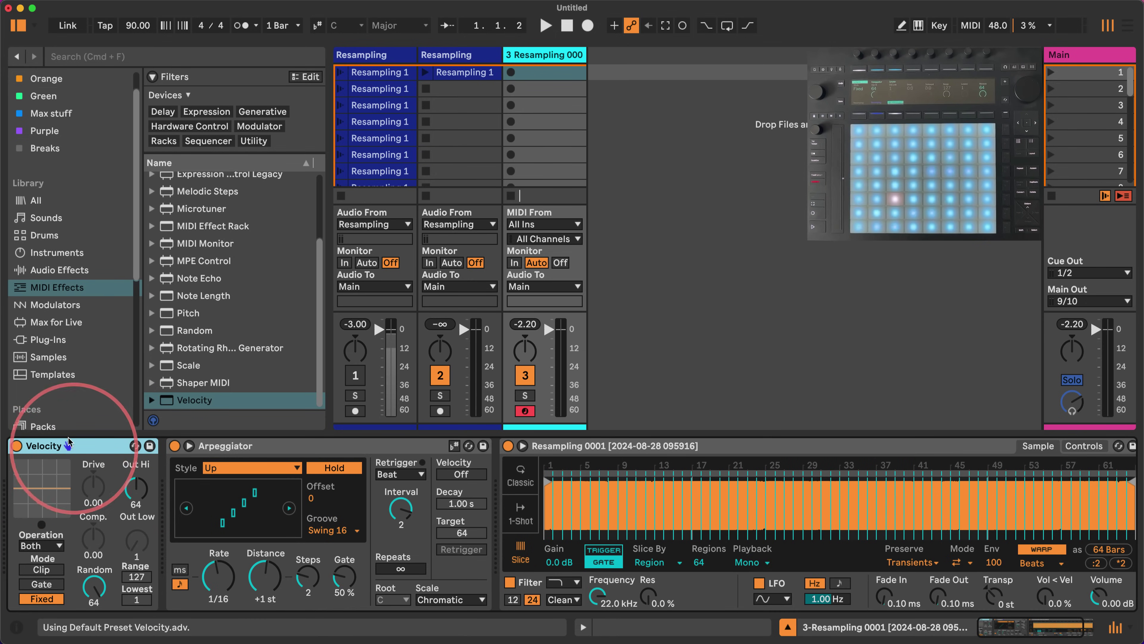
- Insert an Expression Control device between the Arpeggiator and Simpler
{"action": "left_click_drag", "start_coordinate": [70, 446], "coordinate": [40, 471]}
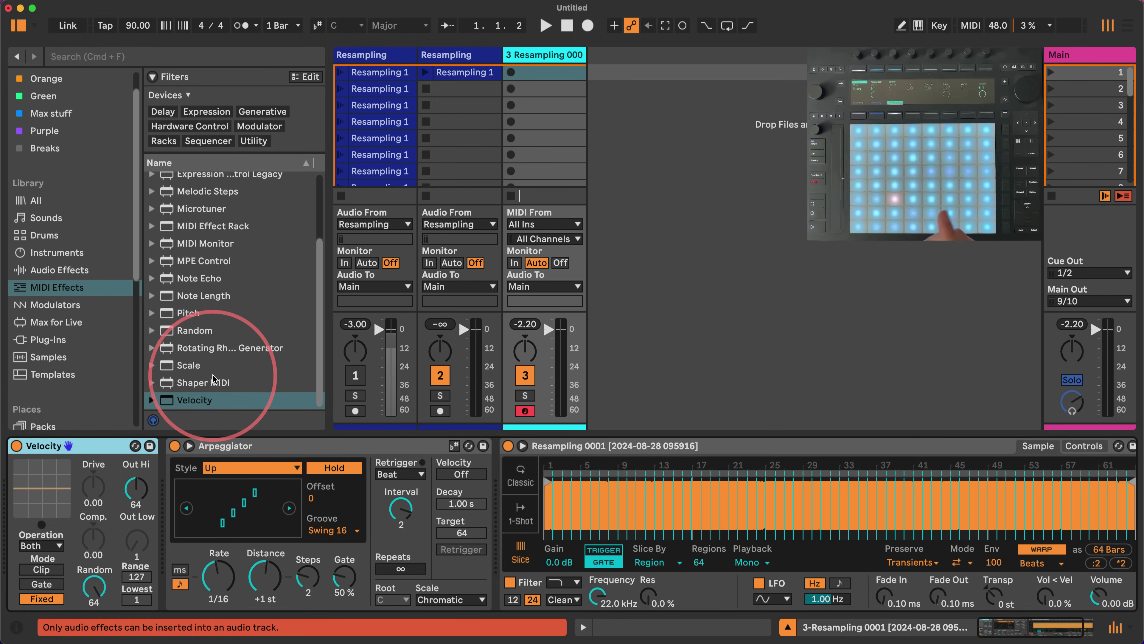
{"action": "scroll", "coordinate": [243, 293], "scroll_direction": "up", "scroll_amount": 5}
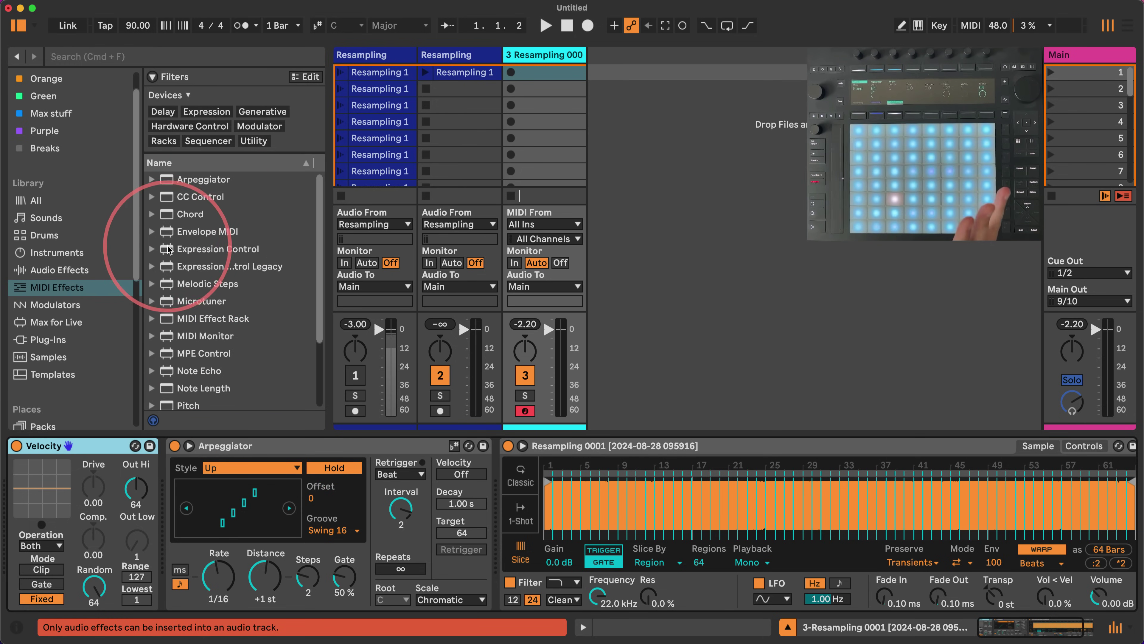
{"action": "left_click_drag", "start_coordinate": [168, 248], "coordinate": [494, 473]}
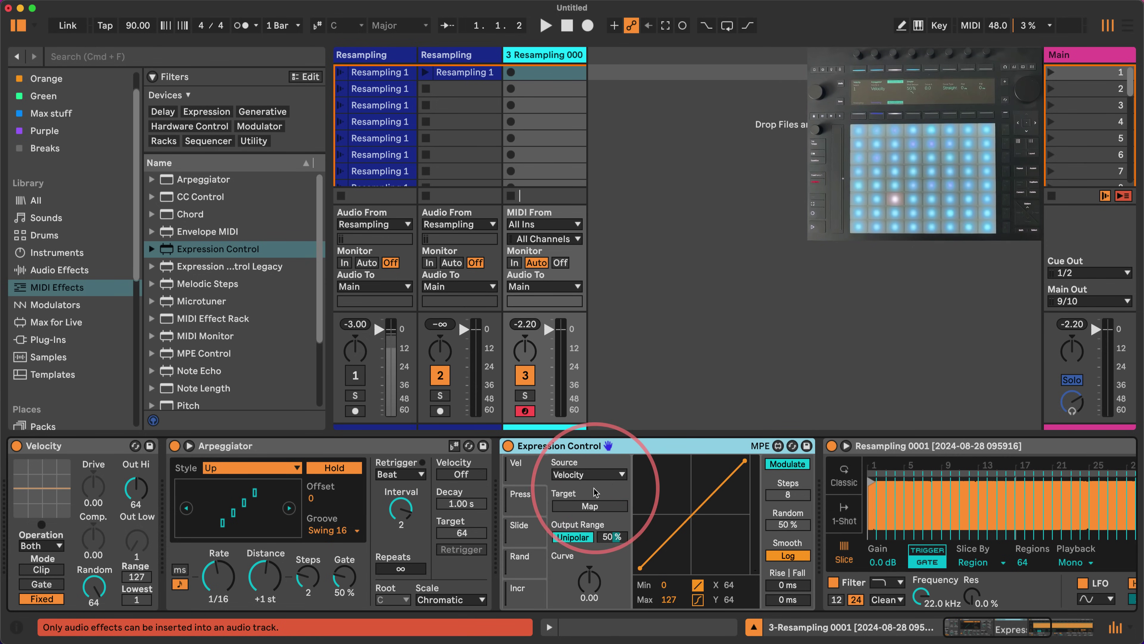
{"action": "left_click_drag", "start_coordinate": [966, 627], "coordinate": [1003, 628]}
- Insert a Note Length device directly before Simpler and set its length to a tempo-synced 1/16
{"action": "scroll", "coordinate": [180, 311], "scroll_direction": "down", "scroll_amount": 2}
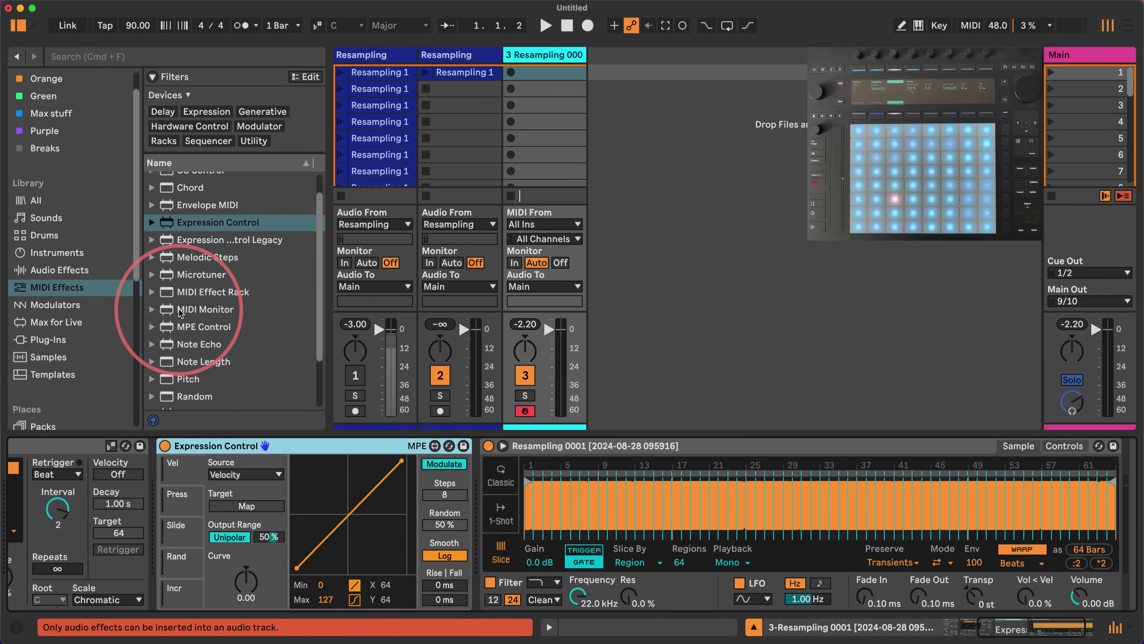
{"action": "scroll", "coordinate": [181, 312], "scroll_direction": "down", "scroll_amount": 4}
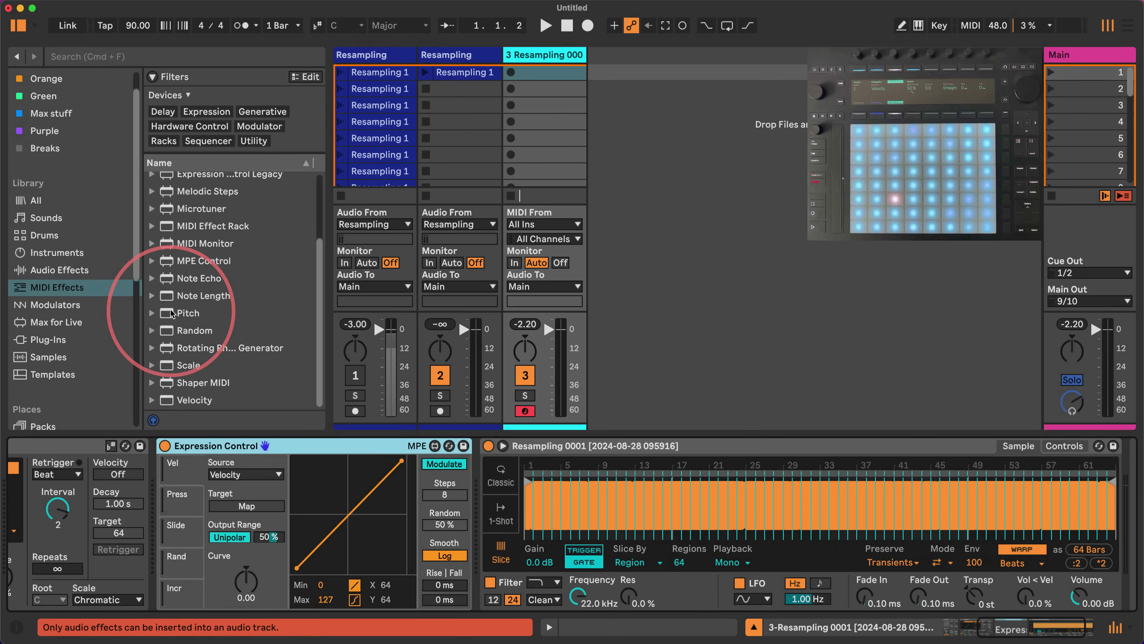
{"action": "left_click_drag", "start_coordinate": [203, 295], "coordinate": [480, 463]}
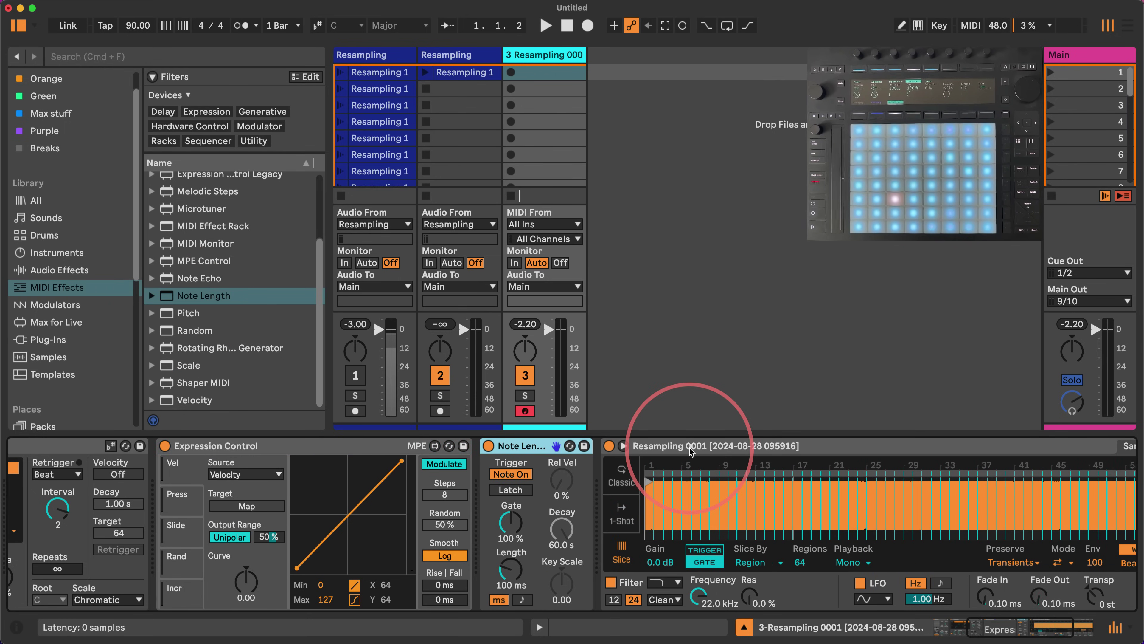
{"action": "left_click", "coordinate": [522, 600]}
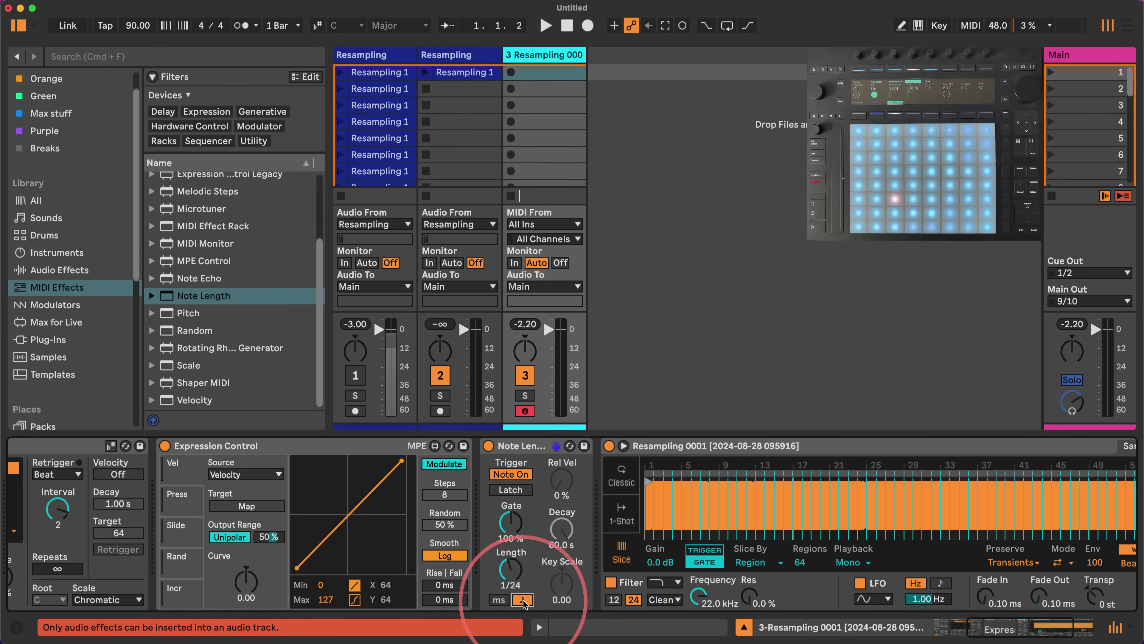
{"action": "mouse_move", "coordinate": [512, 574]}
{"action": "left_mouse_down"}
{"action": "mouse_move", "coordinate": [523, 558]}
{"action": "mouse_move", "coordinate": [511, 563]}
{"action": "left_mouse_up"}
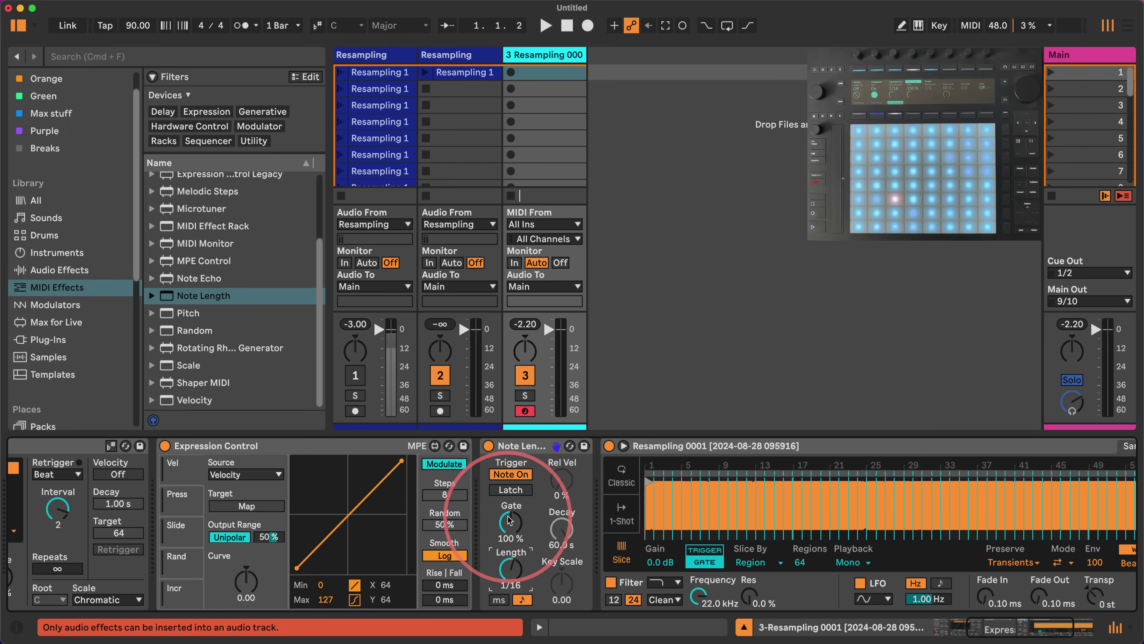
- Switch Expression Control's velocity modulation to Remote and map it to Note Length's Gate
{"action": "left_click", "coordinate": [444, 463]}
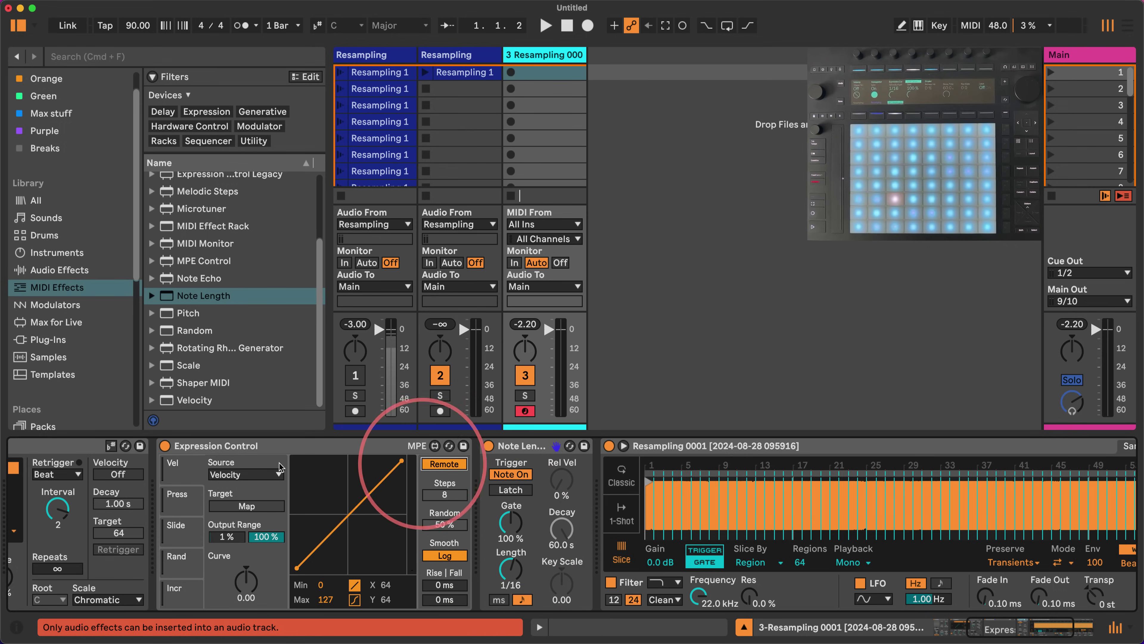
{"action": "left_click", "coordinate": [247, 506]}
{"action": "left_click", "coordinate": [511, 524]}
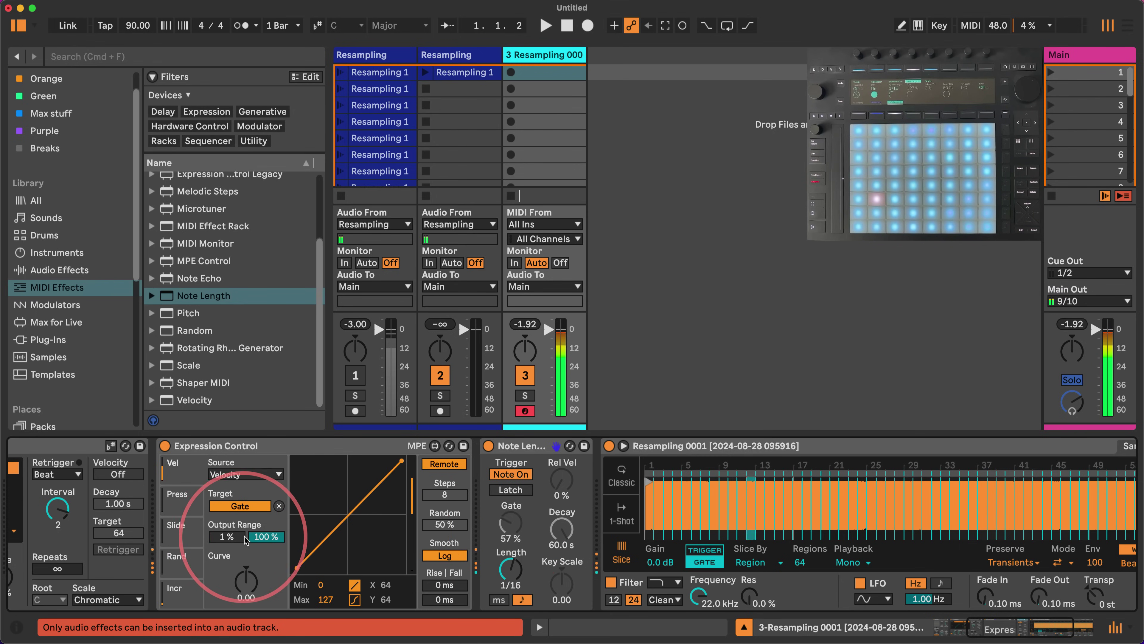
- Set the Gate mapping's output range to 10–40 % and Note Length's length to 1/8
{"action": "left_click_drag", "start_coordinate": [221, 535], "coordinate": [272, 542]}
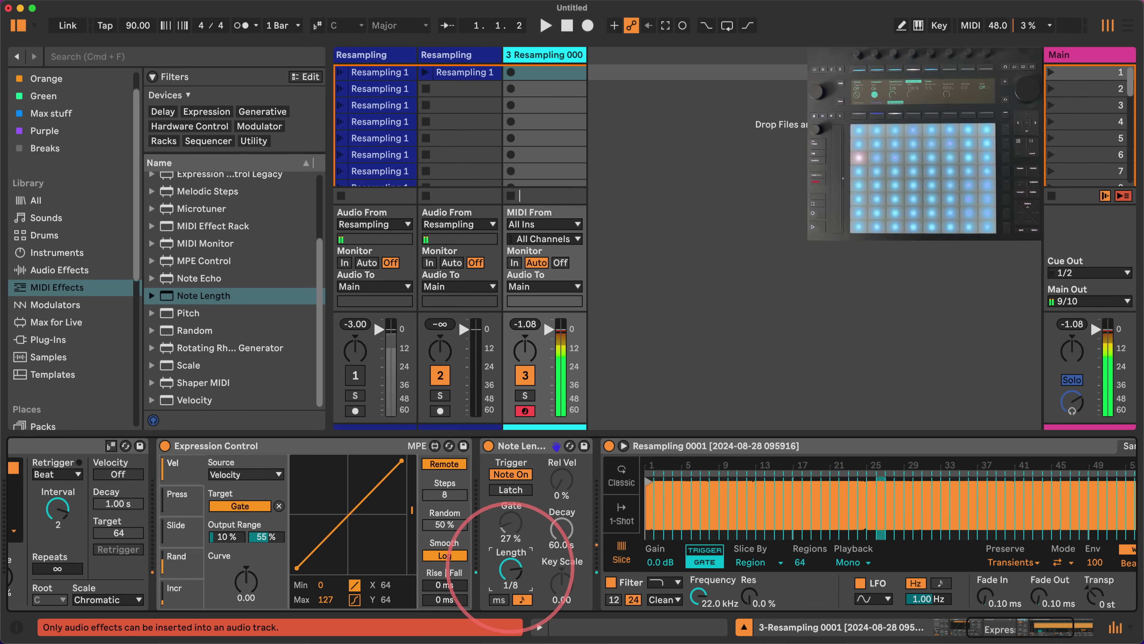
{"action": "left_click_drag", "start_coordinate": [512, 567], "coordinate": [509, 570]}
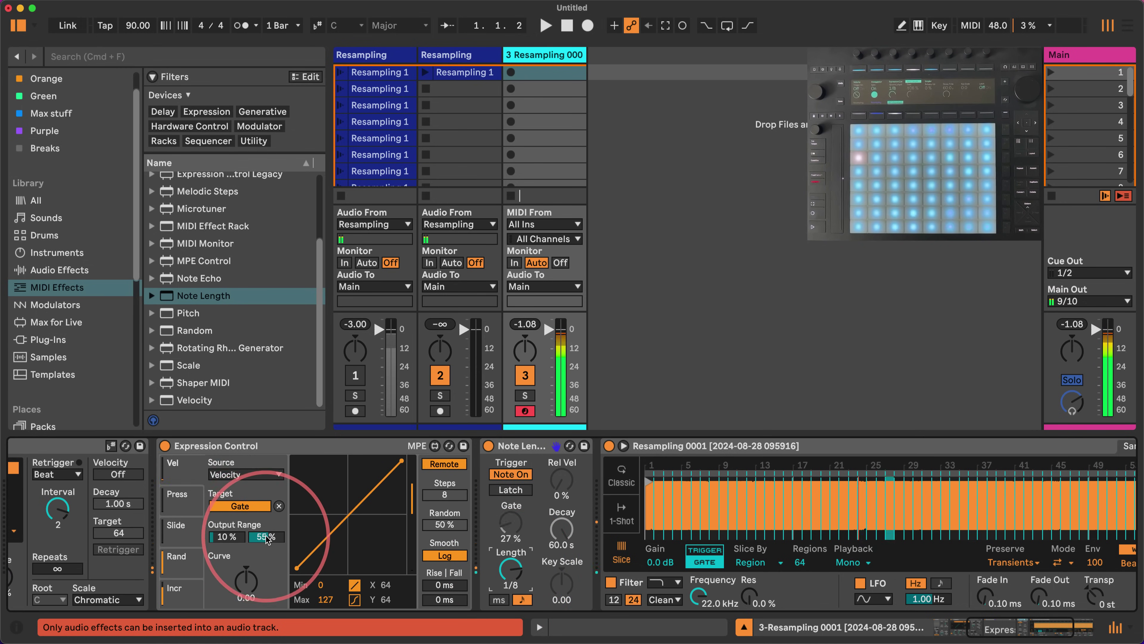
{"action": "left_click_drag", "start_coordinate": [266, 537], "coordinate": [266, 547]}
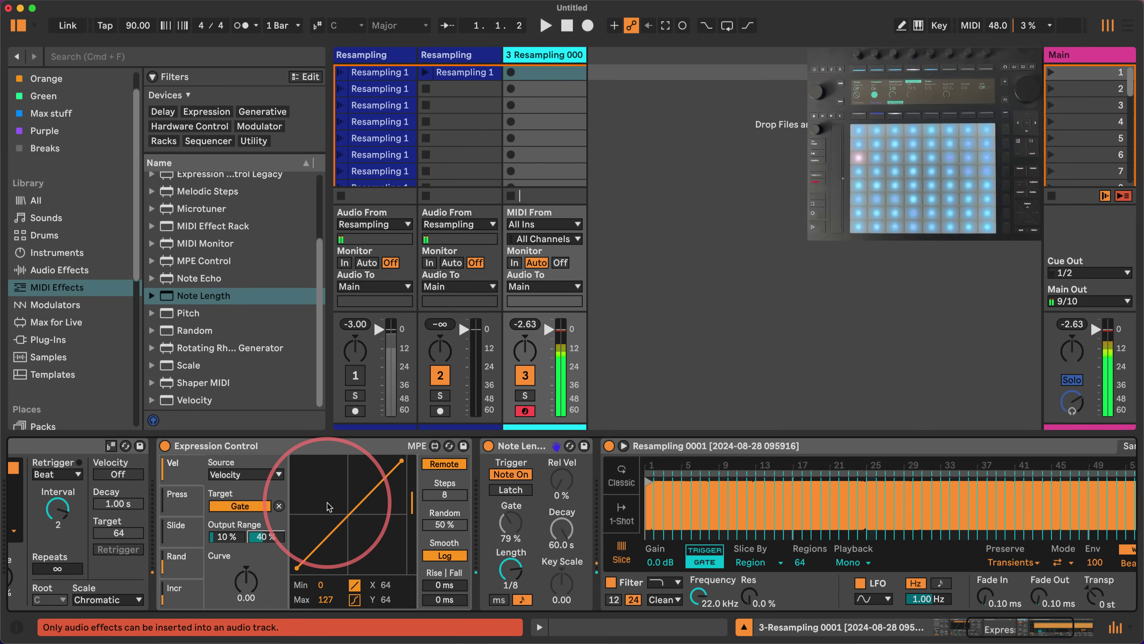
- Group Simpler into an Instrument Rack, turn off Simpler's Warp and show the rack's chain list
{"action": "left_click", "coordinate": [738, 449]}
{"action": "key", "text": "super+g"}
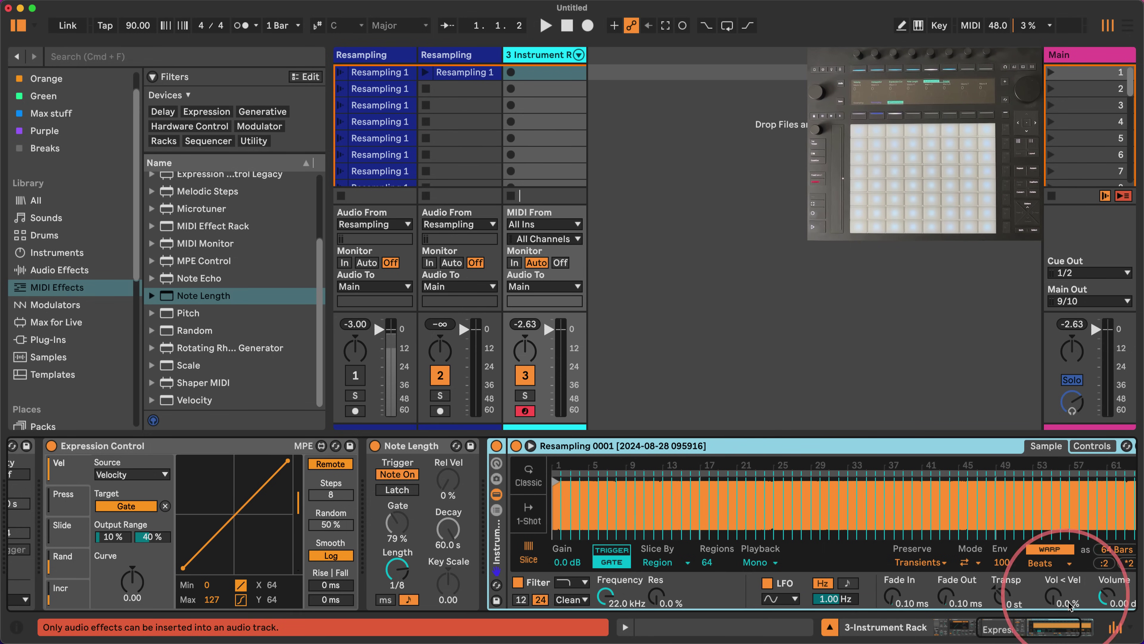
{"action": "scroll", "coordinate": [1036, 595], "scroll_direction": "right", "scroll_amount": 3}
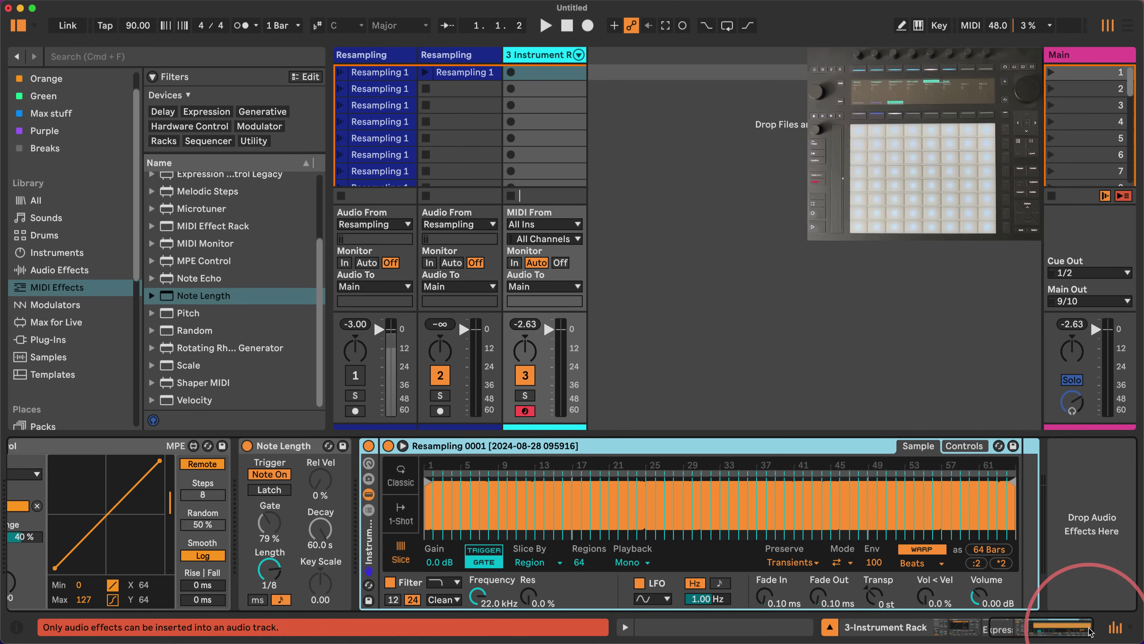
{"action": "left_click", "coordinate": [921, 549]}
{"action": "double_click", "coordinate": [363, 520]}
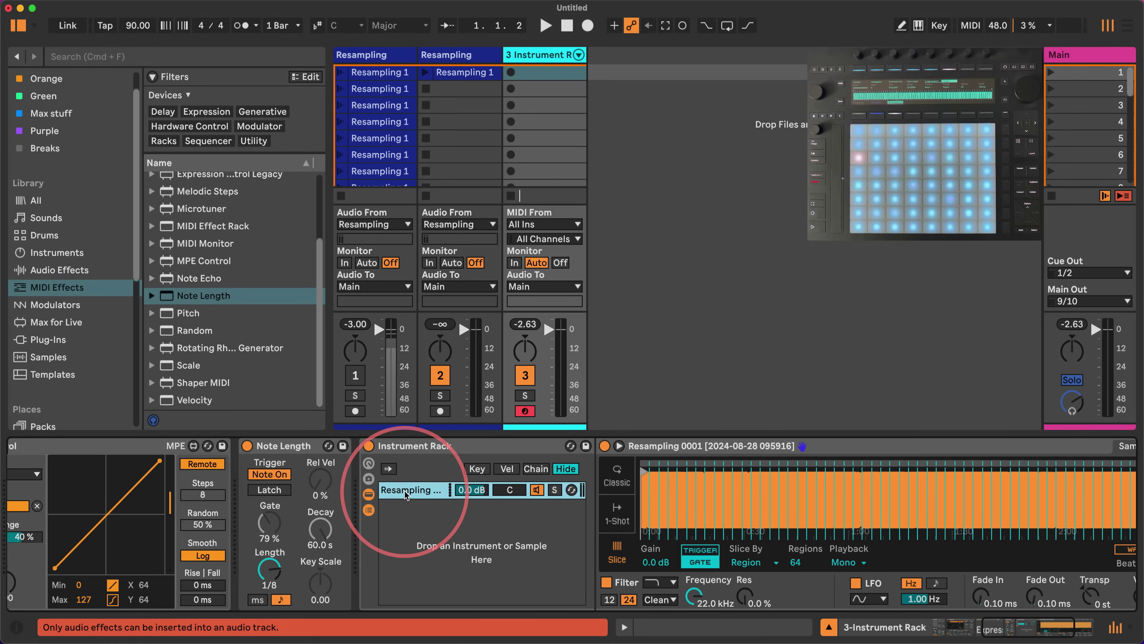
- Duplicate the Simpler chain in the Instrument Rack and solo the copy
{"action": "key", "text": "super+d"}
{"action": "scroll", "coordinate": [406, 494], "scroll_direction": "right", "scroll_amount": 3}
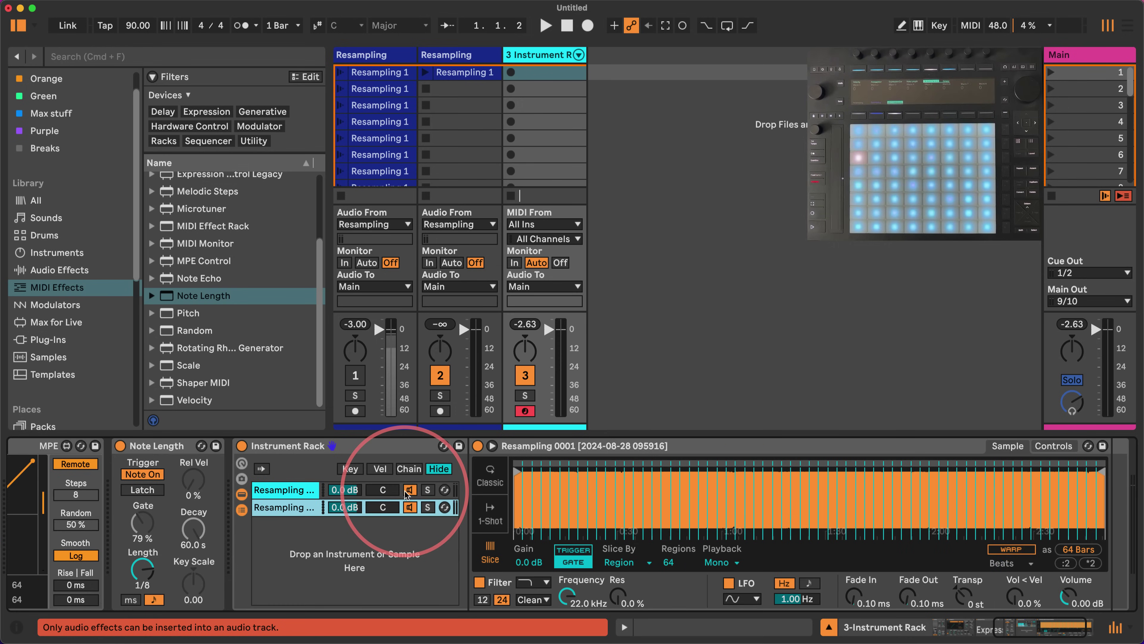
{"action": "left_click", "coordinate": [430, 508]}
- Turn on Warp in the soloed copy, double its warped length, and set Beats mode to loop forward with Preserve at 1/16
{"action": "left_click", "coordinate": [1011, 549]}
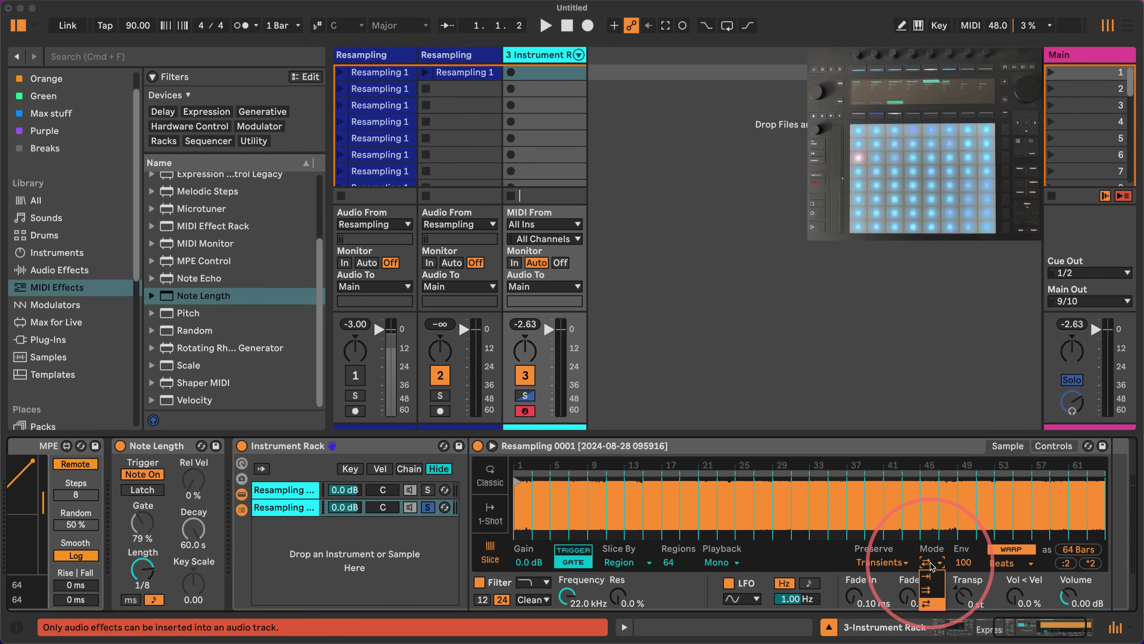
{"action": "left_click", "coordinate": [896, 562]}
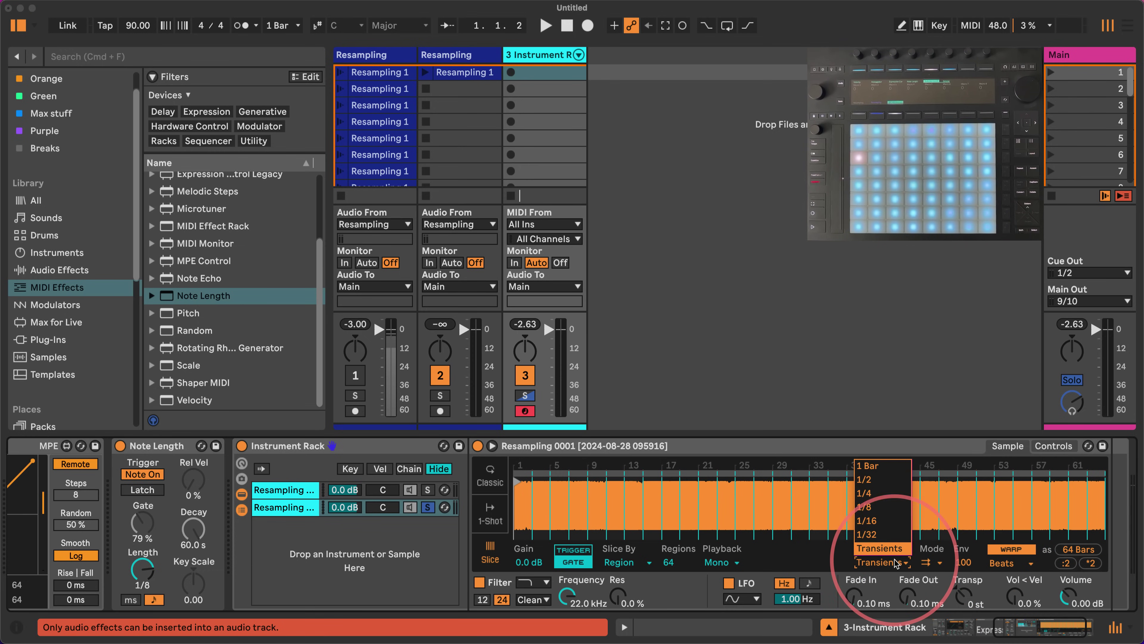
{"action": "left_click", "coordinate": [873, 522]}
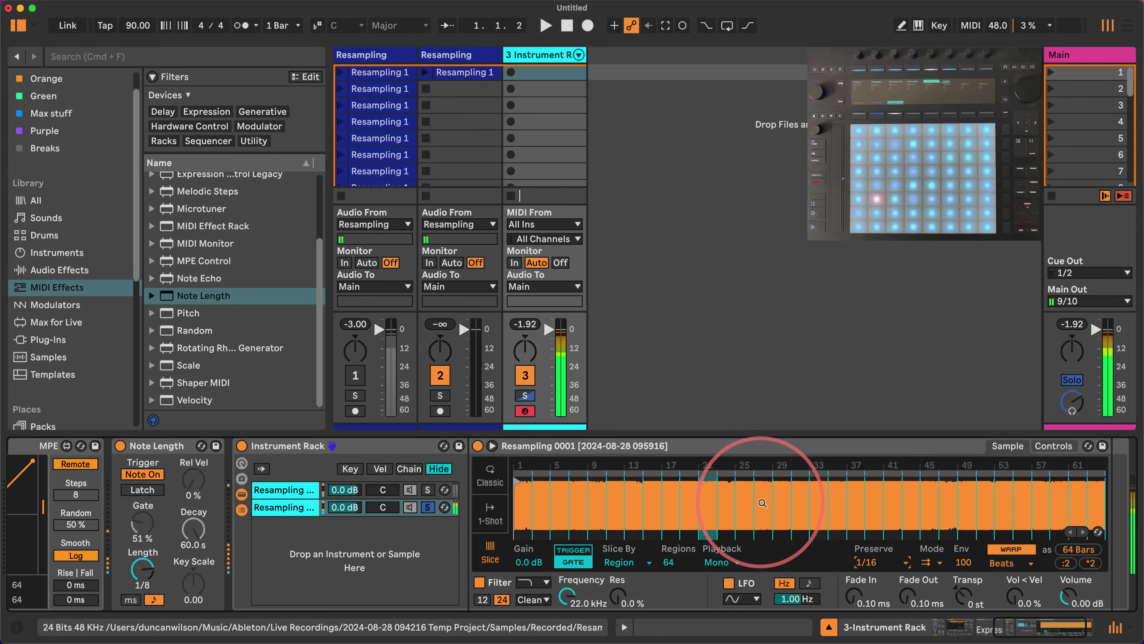
{"action": "left_click_drag", "start_coordinate": [762, 502], "coordinate": [762, 493]}
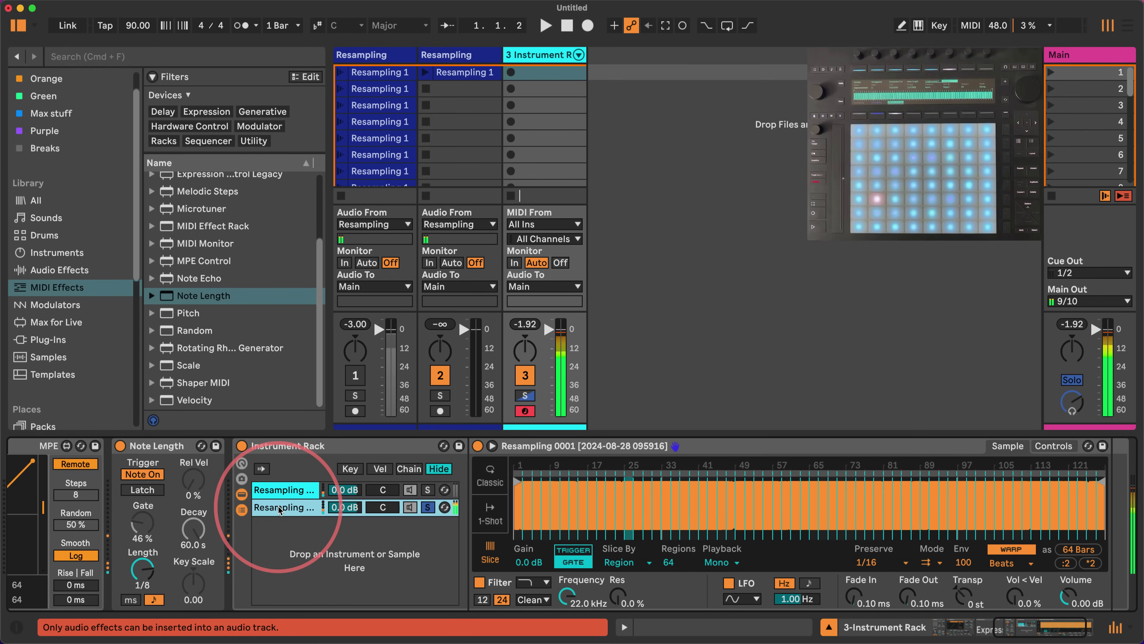
- Duplicate the second chain, solo the new copy and set its warp mode to Complex Pro
{"action": "key", "text": "super+d"}
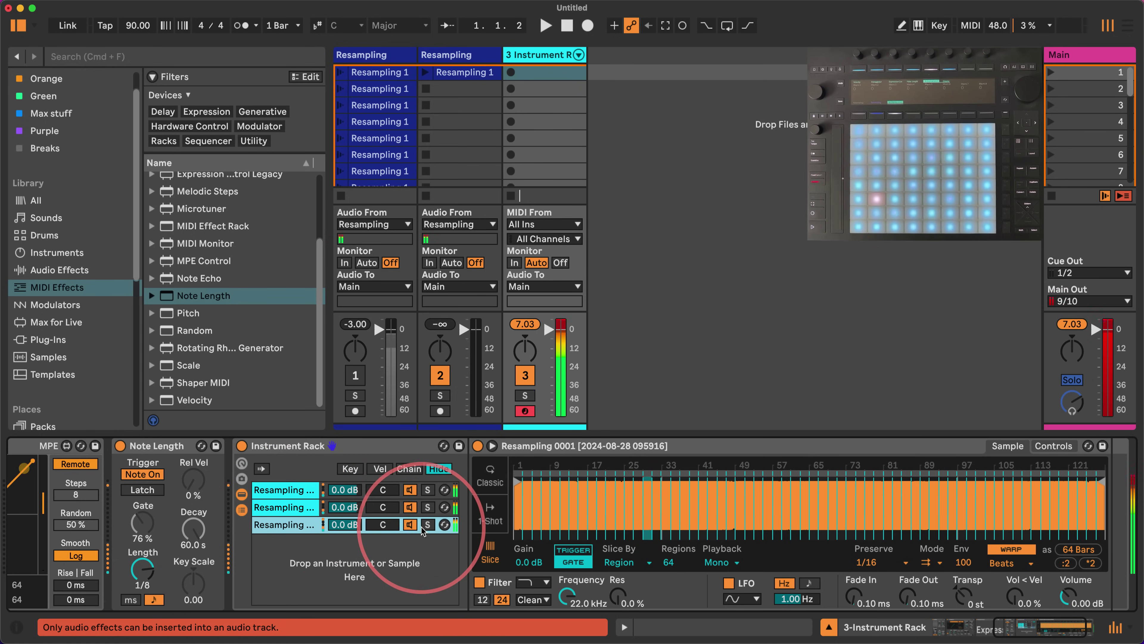
{"action": "left_click", "coordinate": [1009, 563]}
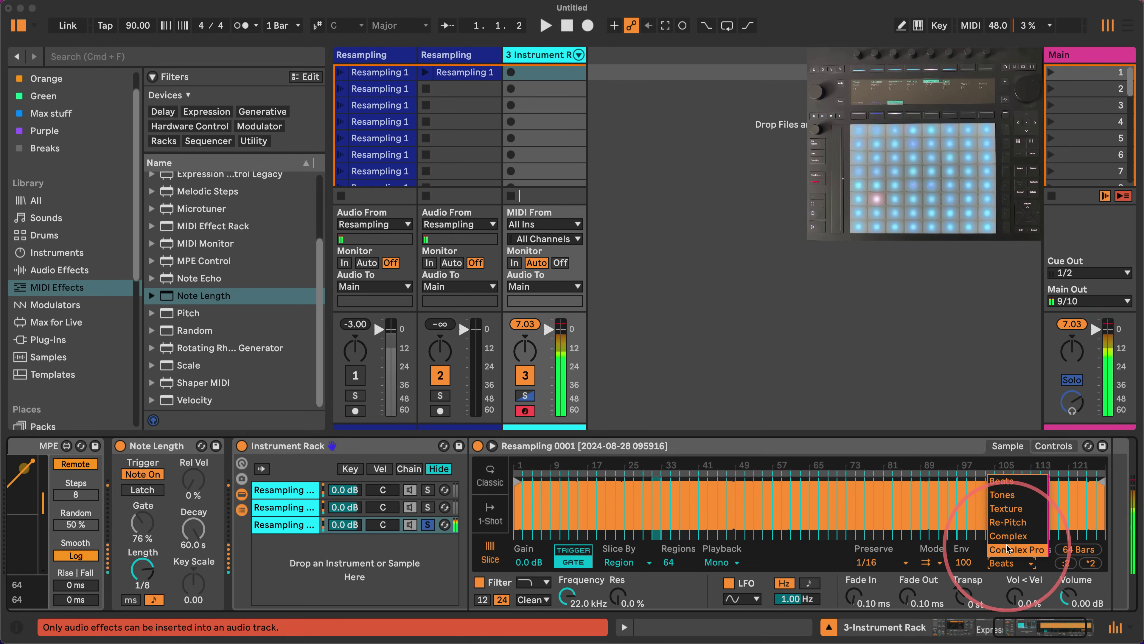
{"action": "left_click", "coordinate": [1008, 549]}
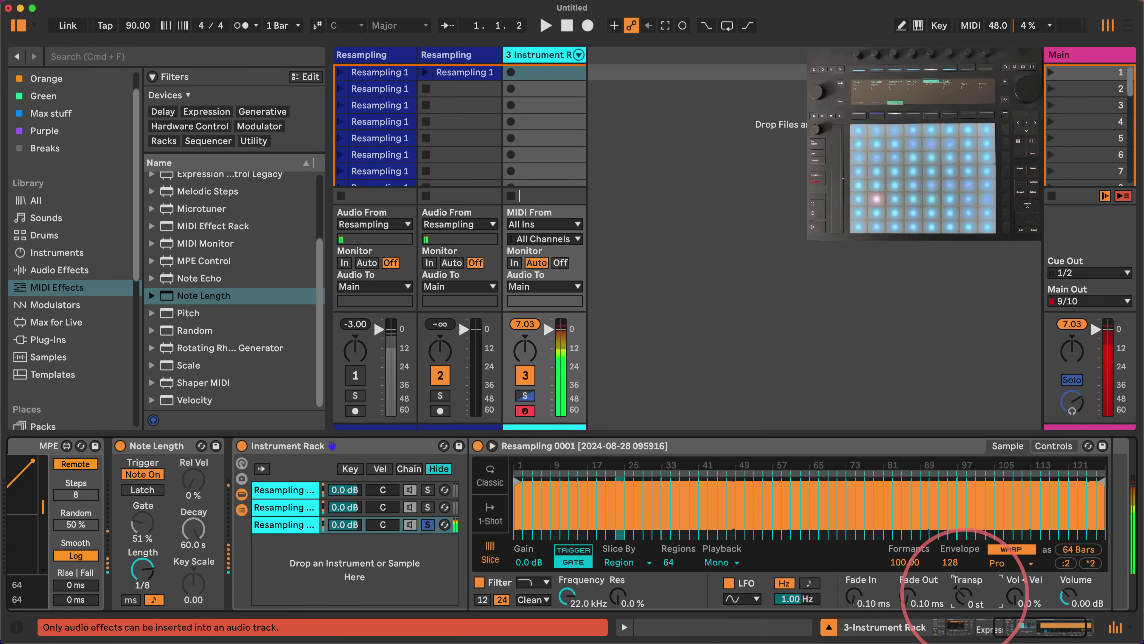
- Transpose the third chain's Simpler by -12 st and set its Complex Pro envelope to 256
{"action": "left_click", "coordinate": [964, 604]}
{"action": "type", "text": "-12"}
{"action": "key", "text": "Return"}
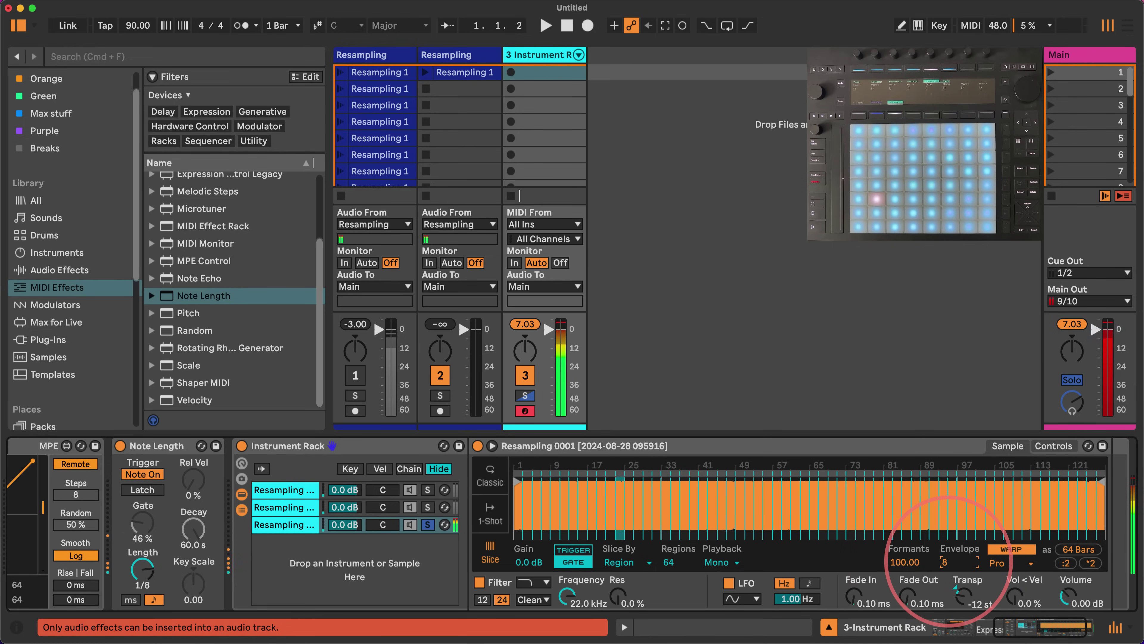
{"action": "left_click_drag", "start_coordinate": [949, 562], "coordinate": [905, 543]}
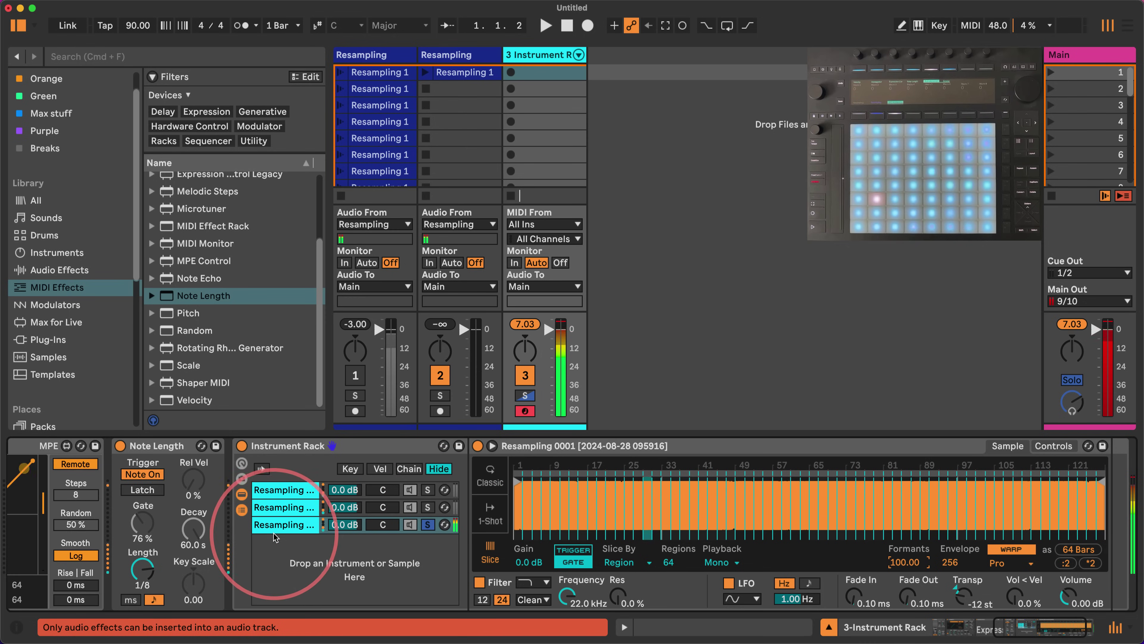
- Duplicate the third chain, solo the copy and transpose it to +12 st
{"action": "left_click", "coordinate": [282, 527]}
{"action": "key", "text": "super+d"}
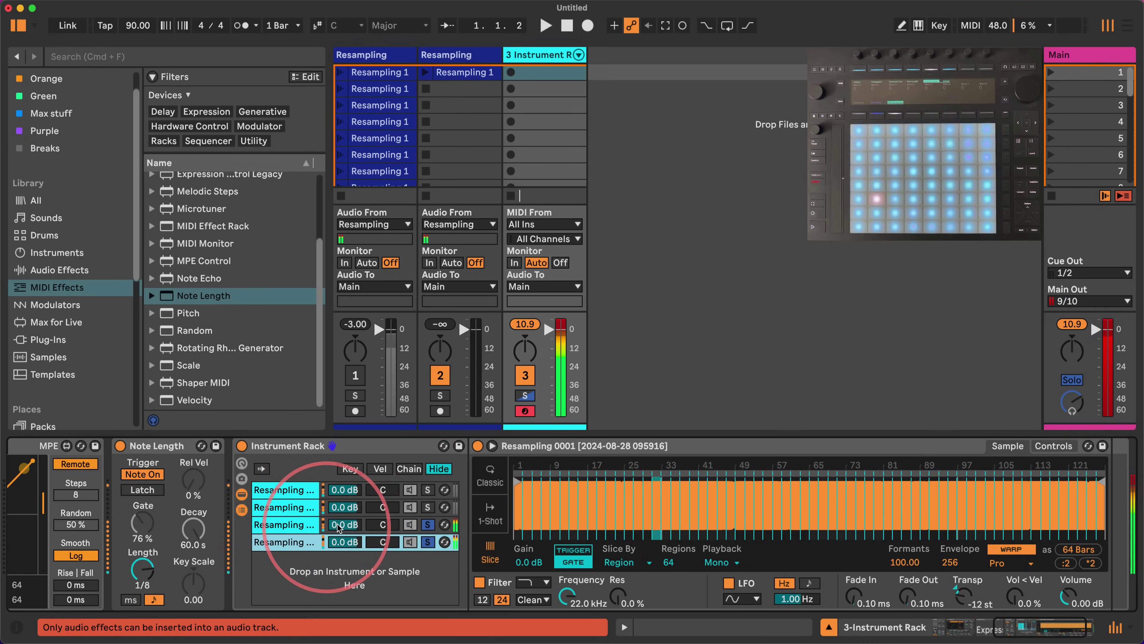
{"action": "left_click", "coordinate": [431, 542]}
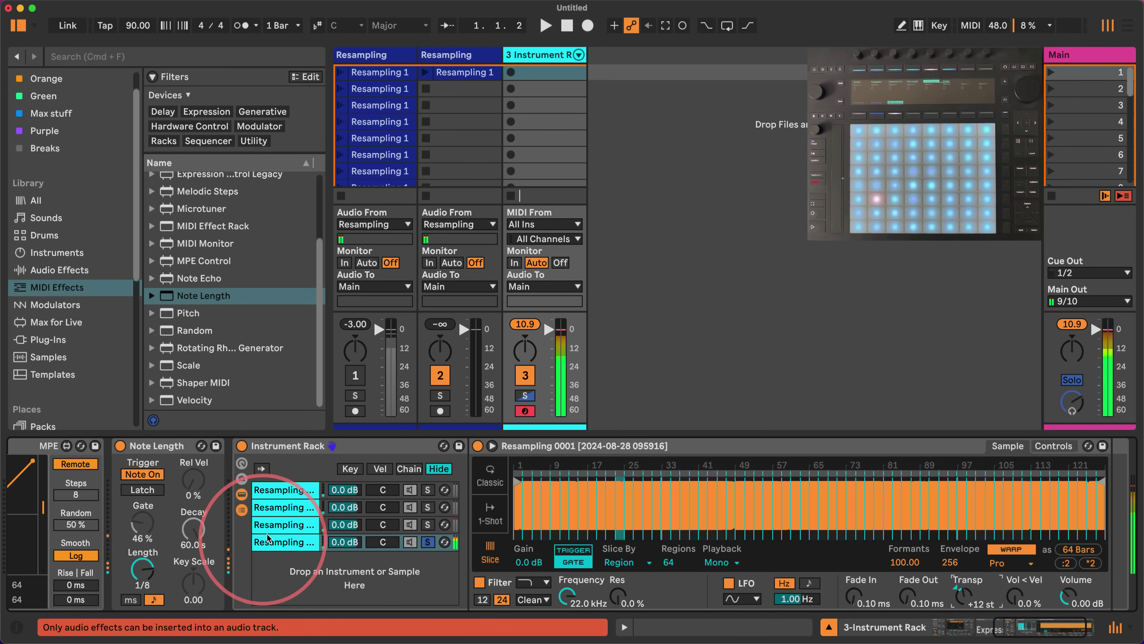
- Duplicate the fourth chain, set the copy's warp mode to Tones and reset its transposition to 0 st
{"action": "left_click", "coordinate": [288, 544]}
{"action": "key", "text": "super+d"}
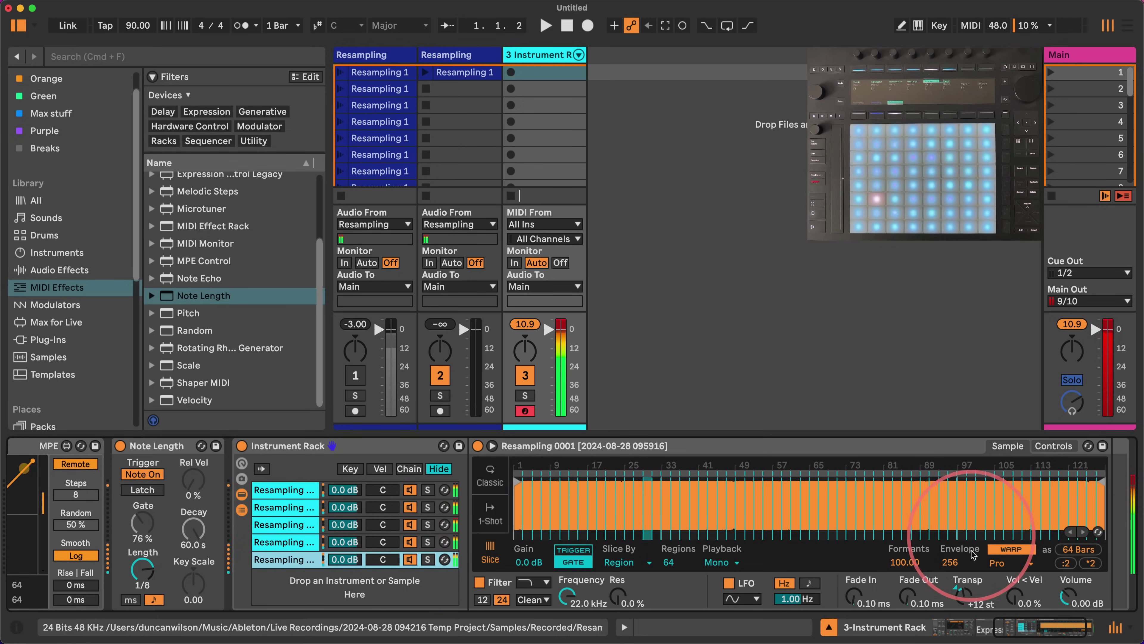
{"action": "left_click", "coordinate": [1009, 563]}
{"action": "left_click", "coordinate": [1004, 494]}
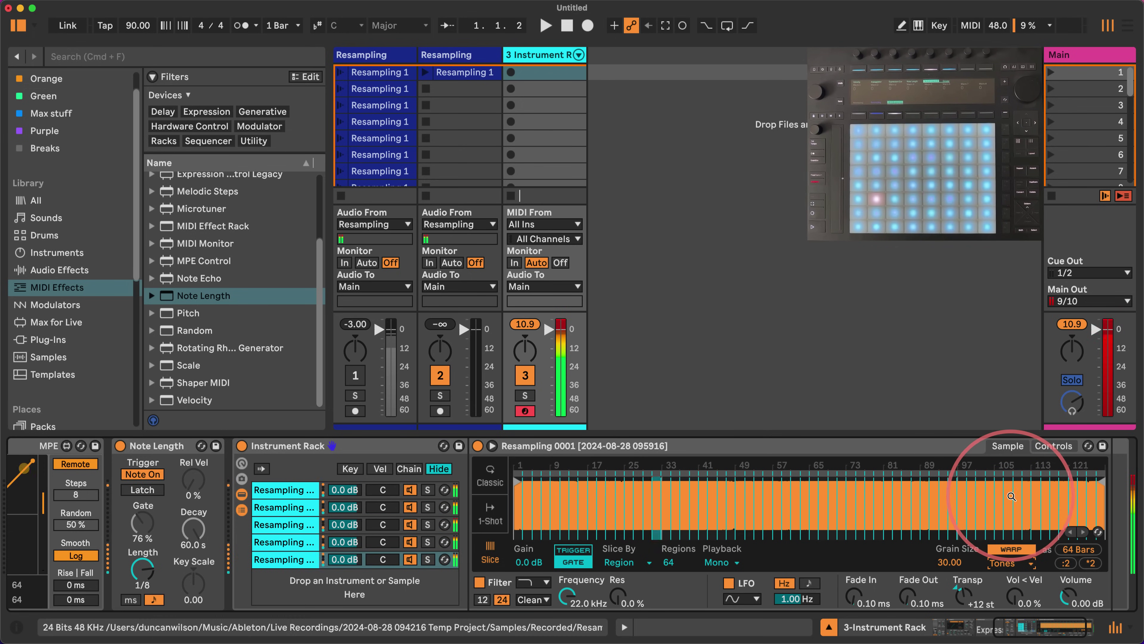
{"action": "double_click", "coordinate": [963, 598]}
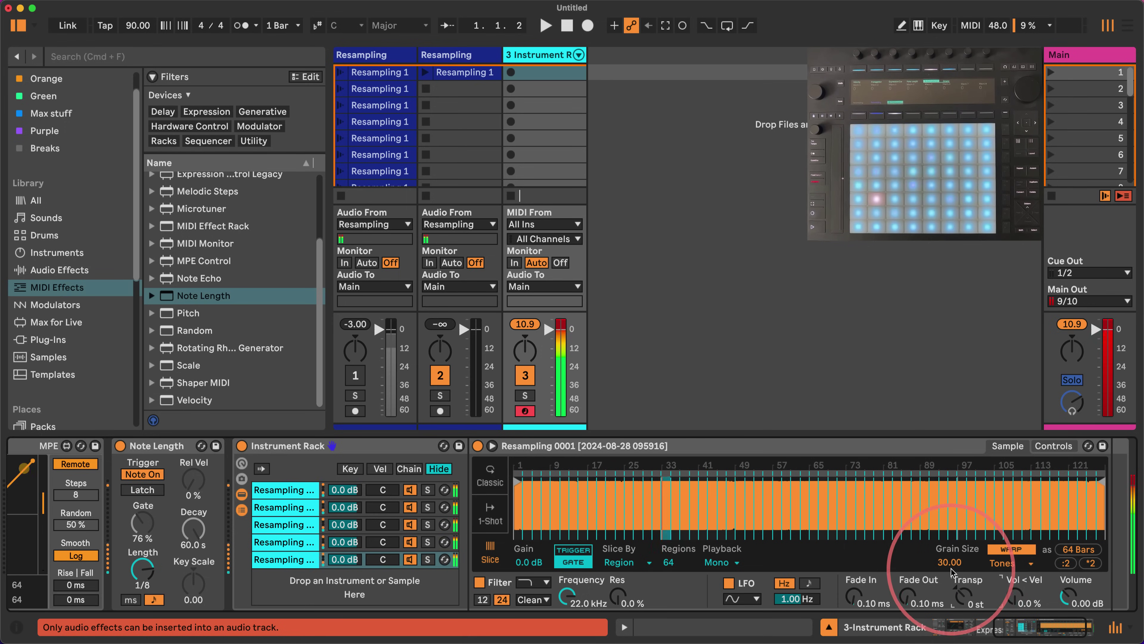
- Double the fifth chain's warped length, set its Tones grain size to 12.00 and solo the chain
{"action": "mouse_move", "coordinate": [948, 563]}
{"action": "left_mouse_down"}
{"action": "mouse_move", "coordinate": [947, 573]}
{"action": "mouse_move", "coordinate": [948, 556]}
{"action": "left_mouse_up"}
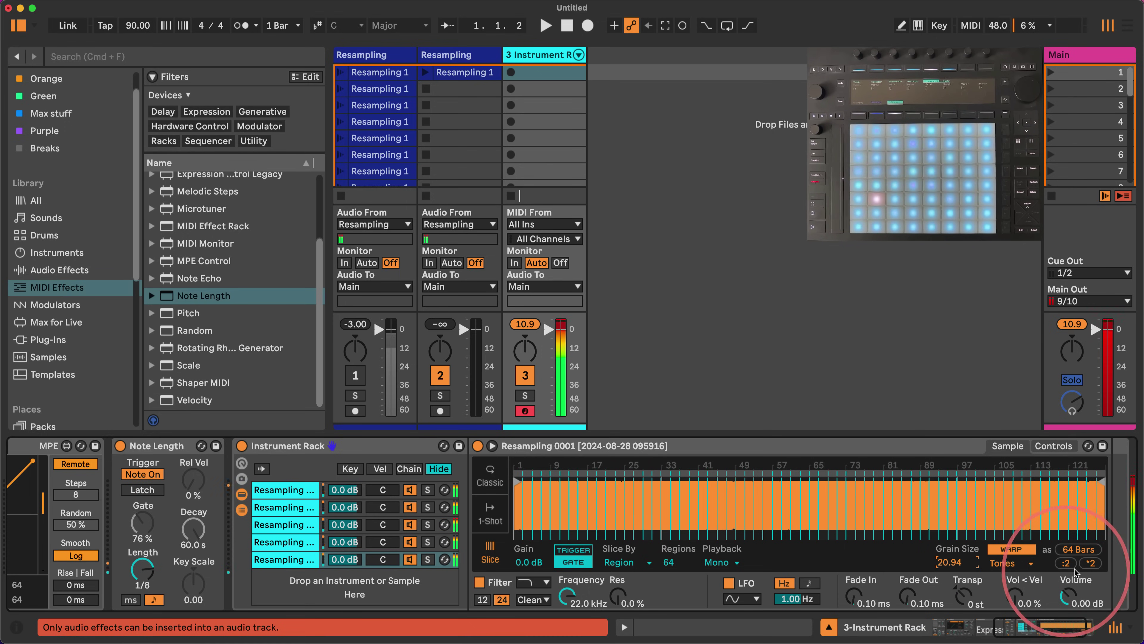
{"action": "left_click", "coordinate": [1091, 563]}
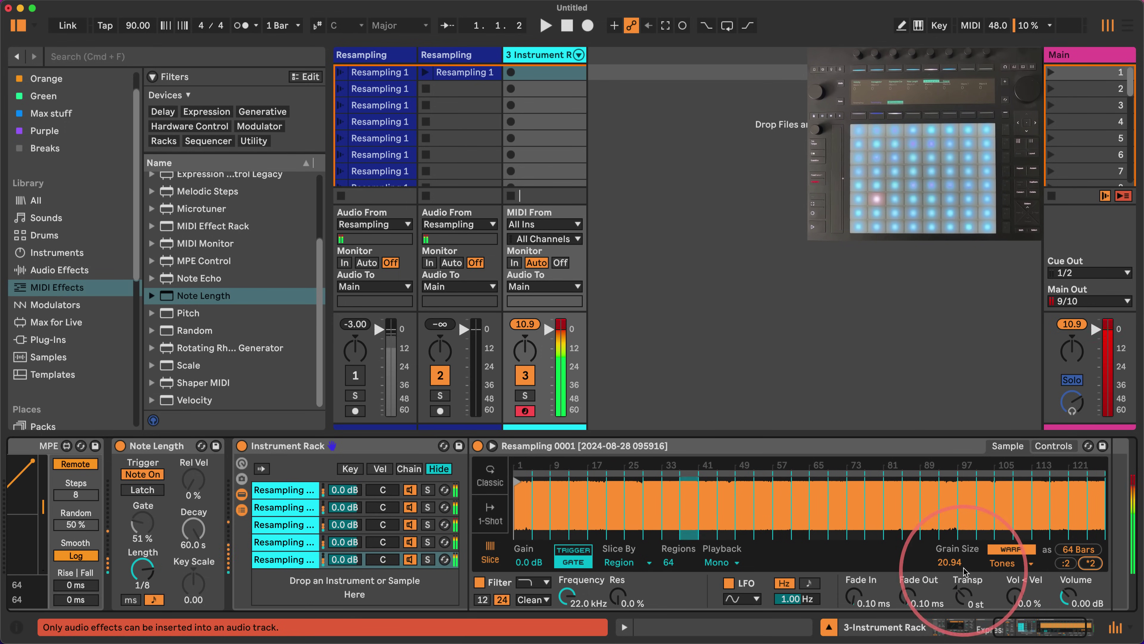
{"action": "left_click_drag", "start_coordinate": [951, 562], "coordinate": [950, 572]}
{"action": "left_click", "coordinate": [427, 559]}
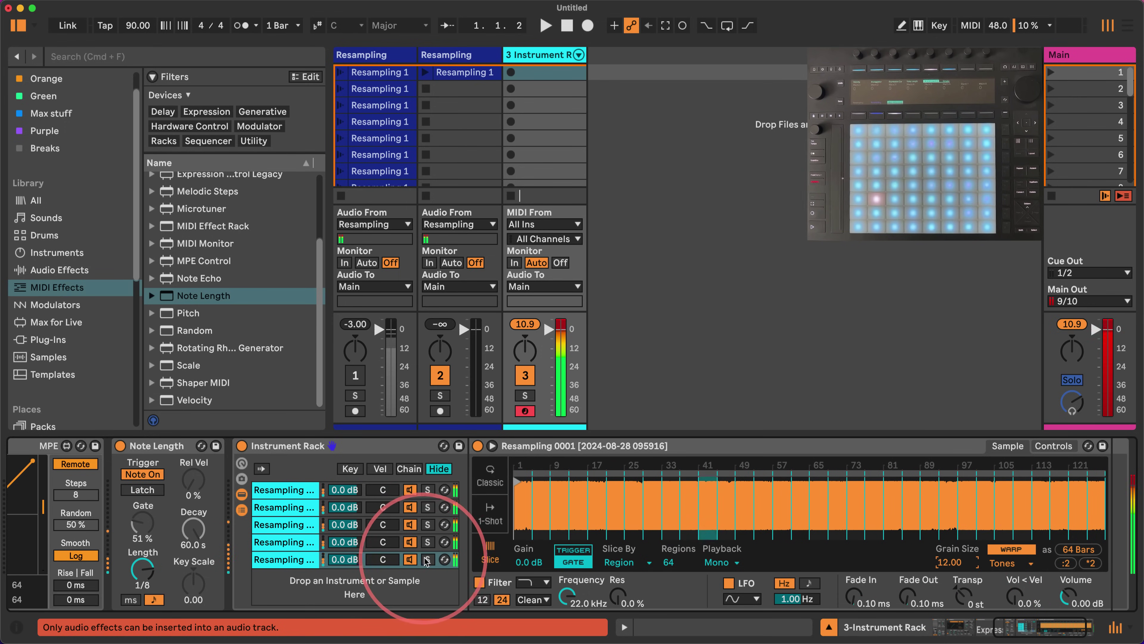
{"action": "left_click", "coordinate": [951, 562]}
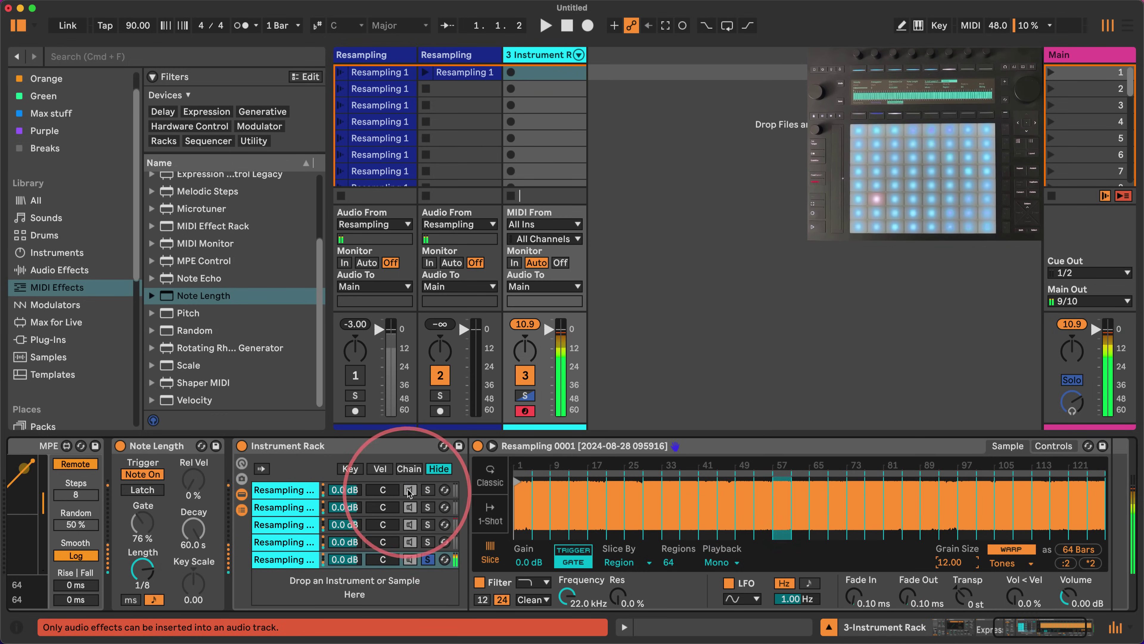
- Show the Instrument Rack's velocity zones and distribute the ranges equally across all five chains
{"action": "left_click", "coordinate": [380, 468]}
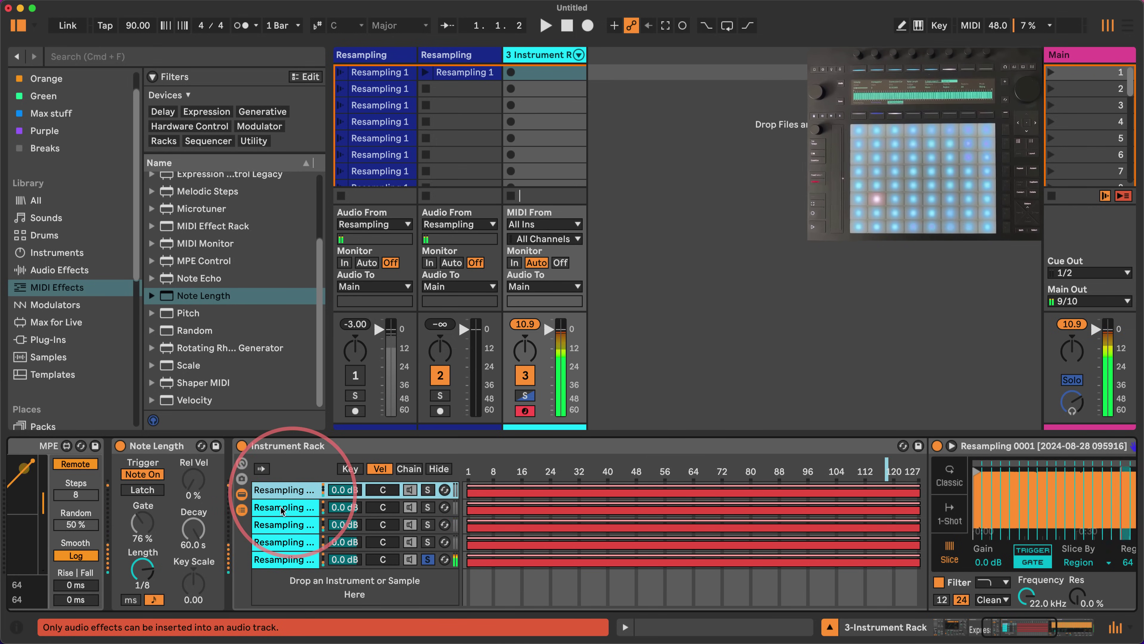
{"action": "key", "text": "super+a"}
{"action": "right_click", "coordinate": [283, 496]}
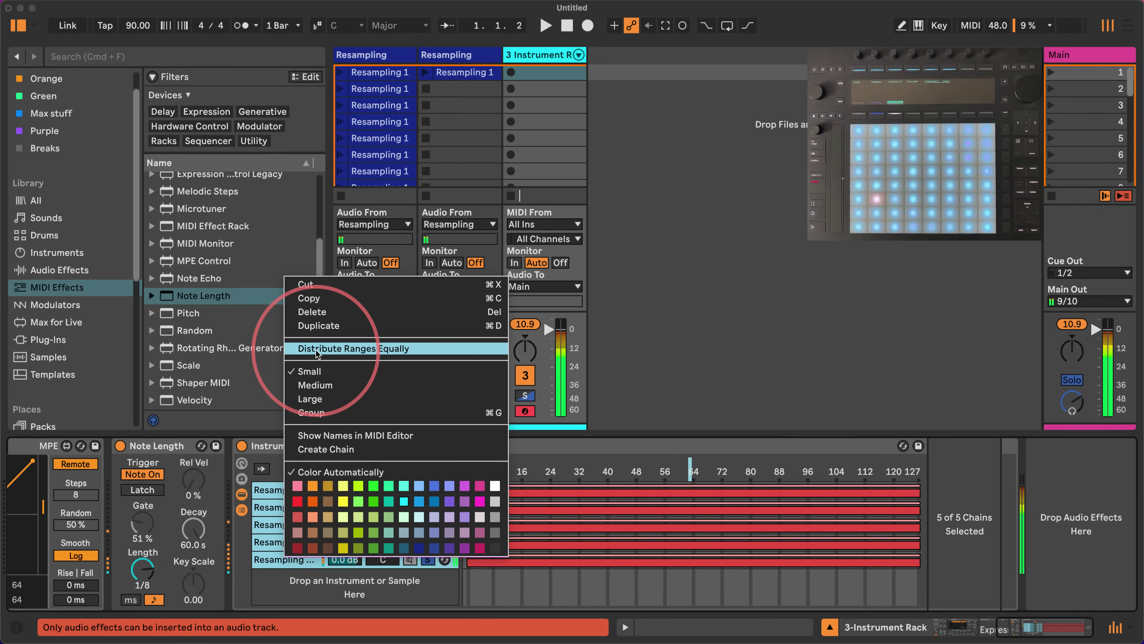
{"action": "left_click", "coordinate": [388, 348]}
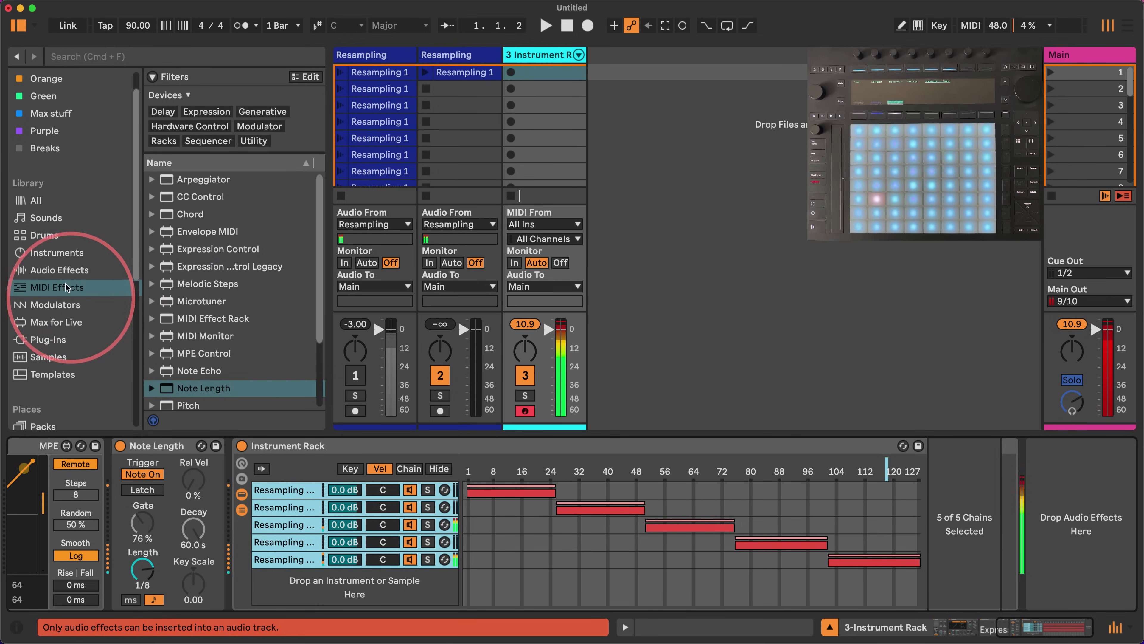
- Add a Limiter after the Instrument Rack and select the rack's first chain
{"action": "left_click", "coordinate": [63, 270]}
{"action": "scroll", "coordinate": [175, 275], "scroll_direction": "down", "scroll_amount": 5}
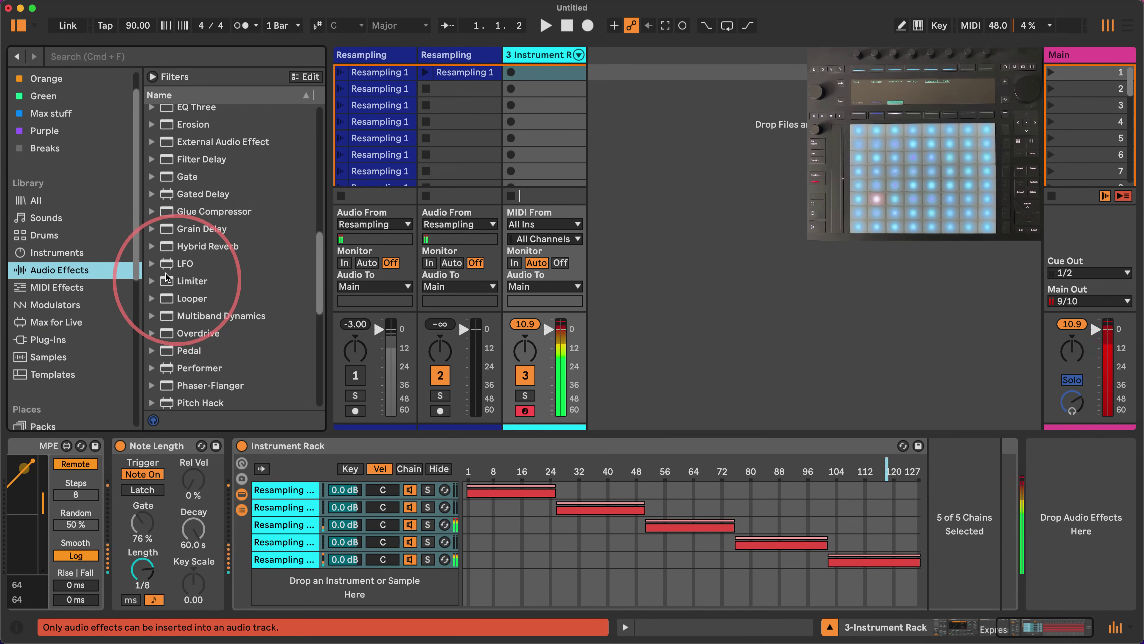
{"action": "left_click_drag", "start_coordinate": [191, 280], "coordinate": [1050, 491]}
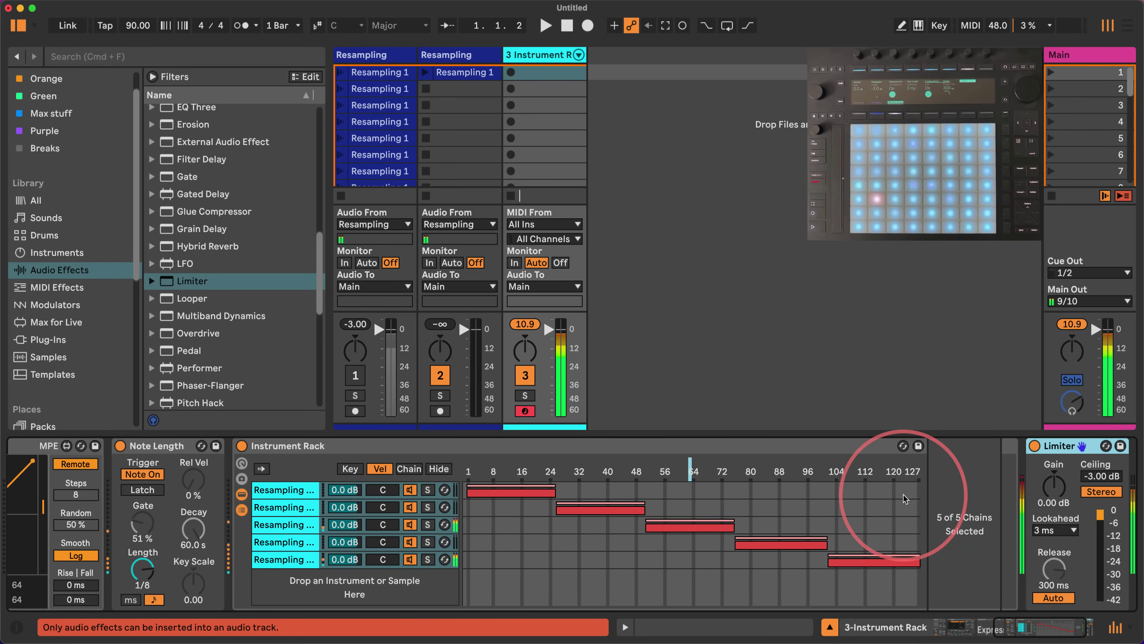
{"action": "left_click", "coordinate": [291, 494]}
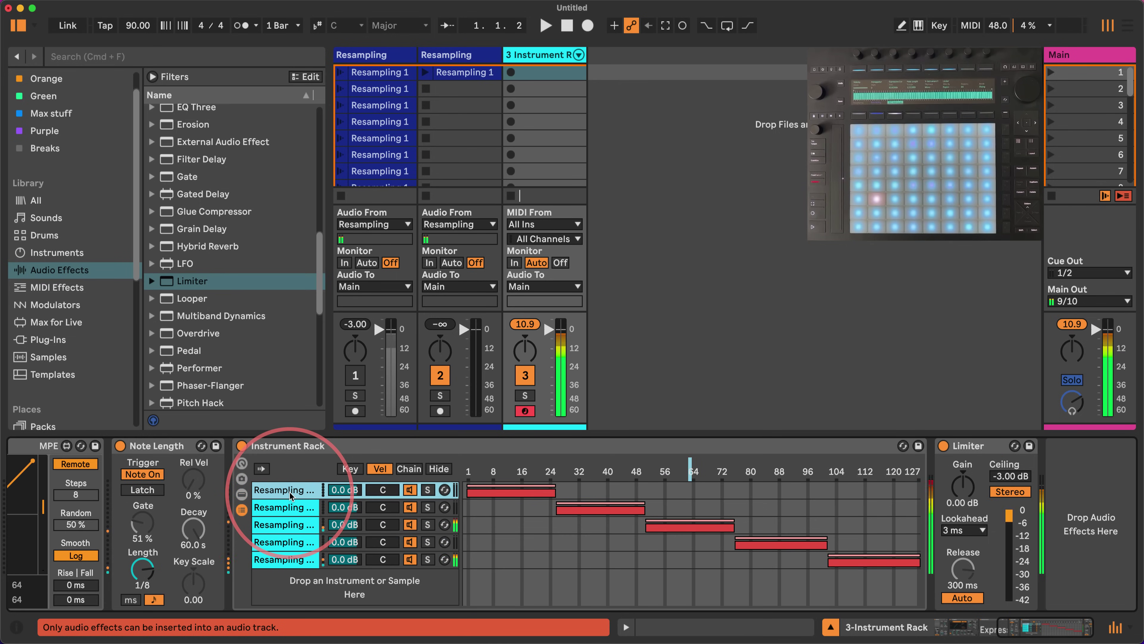
{"action": "double_click", "coordinate": [290, 495]}
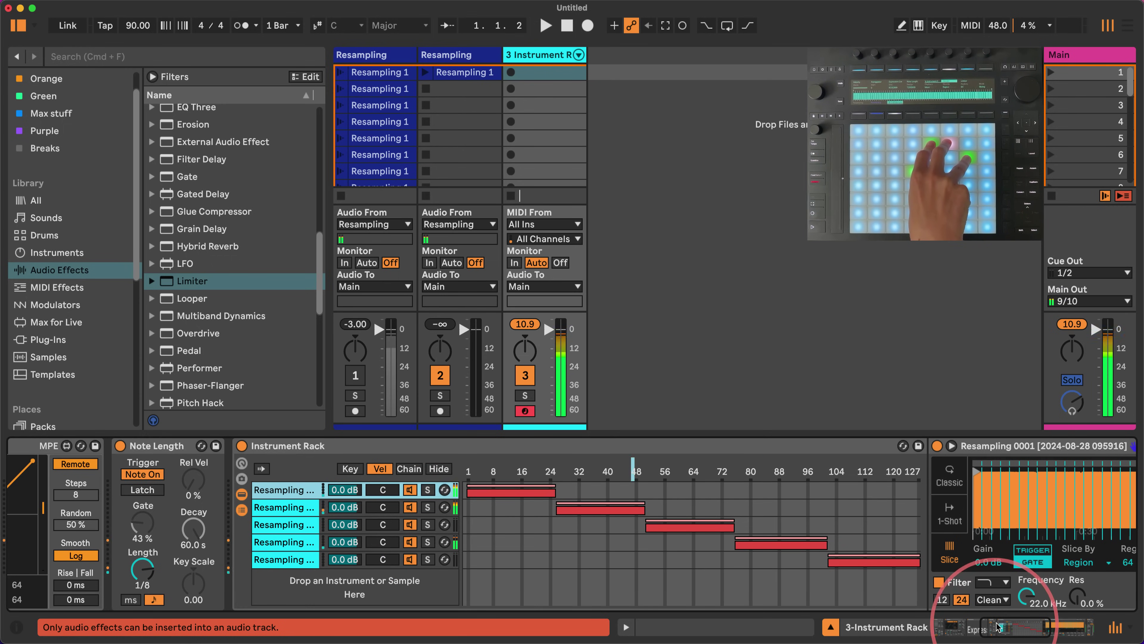
- Load the 909 Core Kit onto a new MIDI track beside the Instrument Rack track
{"action": "left_click_drag", "start_coordinate": [998, 625], "coordinate": [1023, 626]}
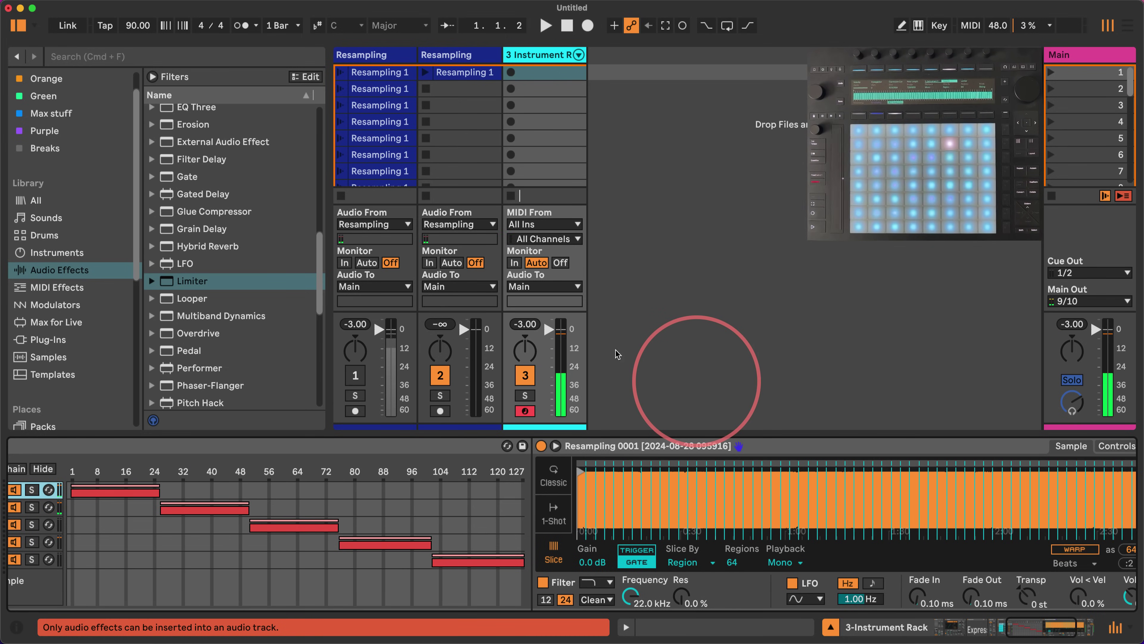
{"action": "left_click", "coordinate": [45, 235]}
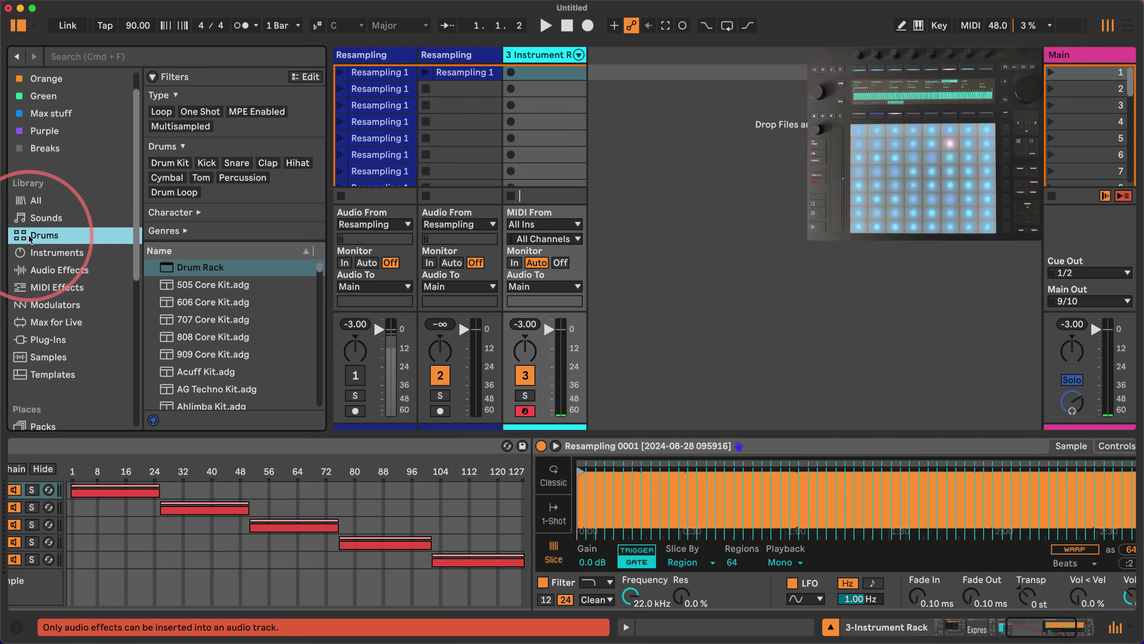
{"action": "left_click_drag", "start_coordinate": [170, 353], "coordinate": [665, 107]}
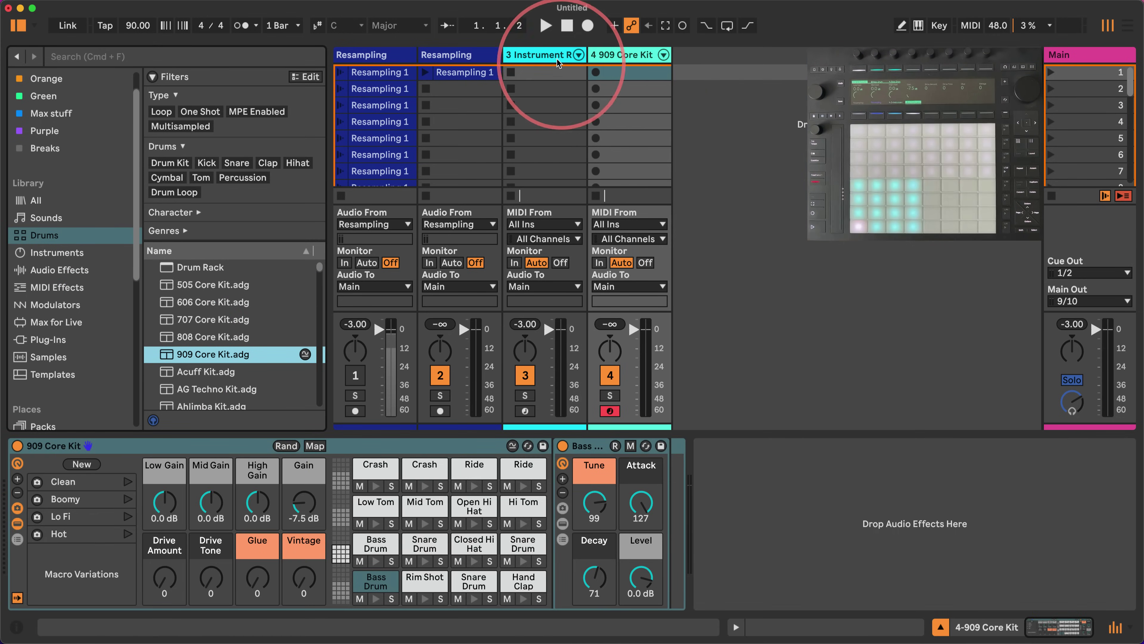
- Add a Compressor after the Limiter on the Instrument Rack track
{"action": "left_click", "coordinate": [546, 54]}
{"action": "left_click_drag", "start_coordinate": [1059, 628], "coordinate": [1103, 621]}
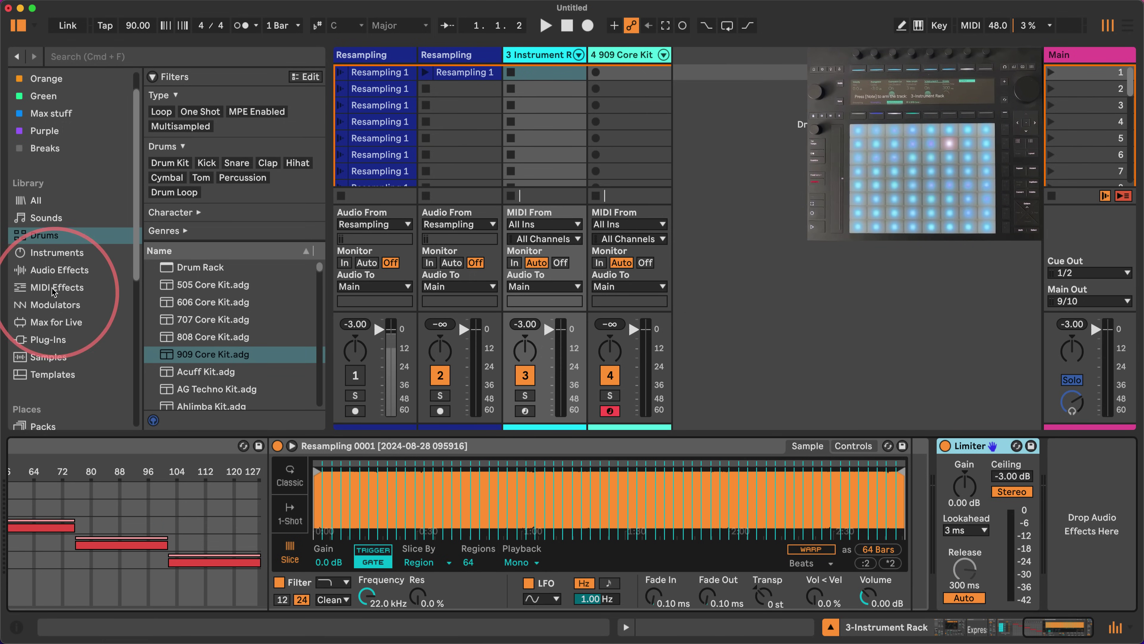
{"action": "left_click", "coordinate": [49, 270]}
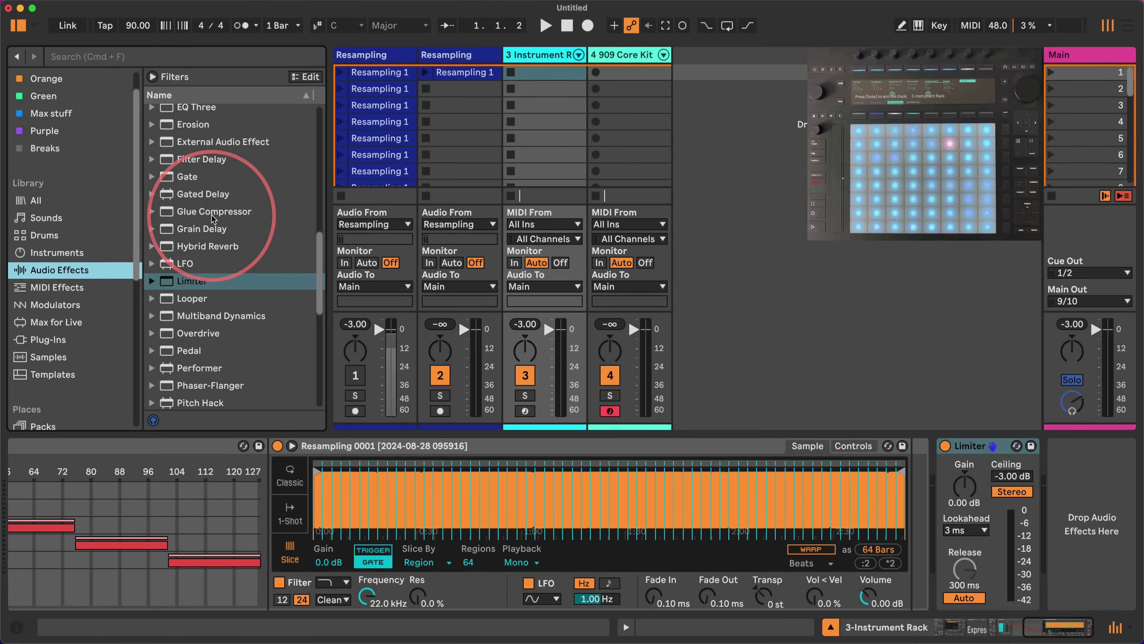
{"action": "scroll", "coordinate": [210, 221], "scroll_direction": "up", "scroll_amount": 5}
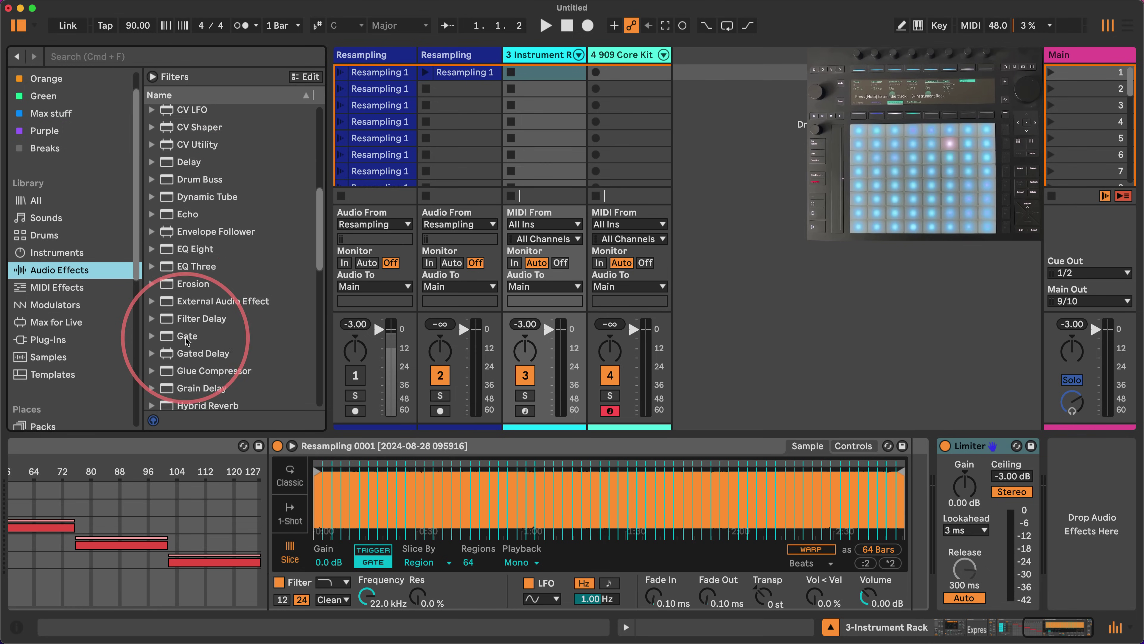
{"action": "scroll", "coordinate": [176, 338], "scroll_direction": "up", "scroll_amount": 6}
{"action": "left_click_drag", "start_coordinate": [198, 139], "coordinate": [1081, 451]}
{"action": "left_click", "coordinate": [1047, 634]}
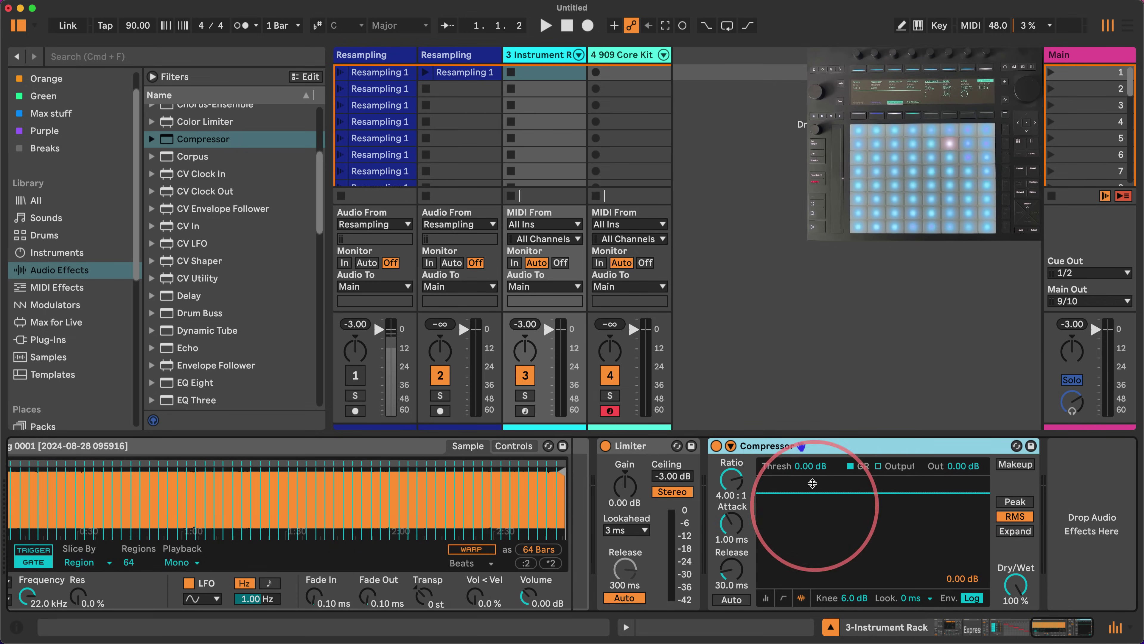
- Enable the Compressor's sidechain and set its audio source to the 4-909 Core Kit track
{"action": "left_click", "coordinate": [731, 445]}
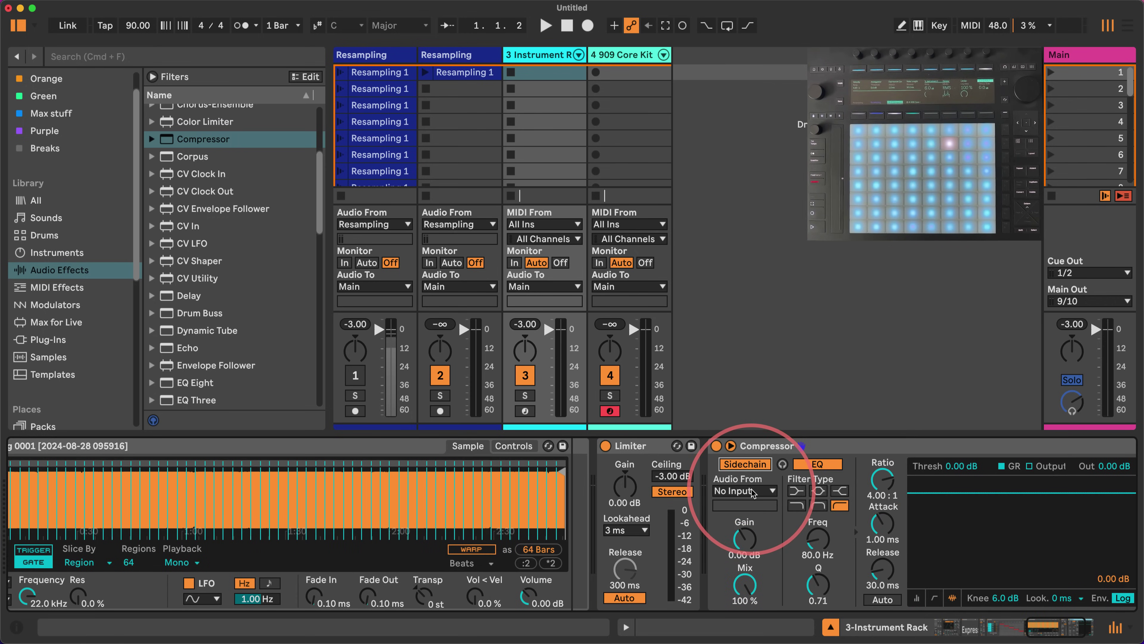
{"action": "left_click", "coordinate": [745, 463]}
{"action": "left_click", "coordinate": [743, 490]}
{"action": "left_click", "coordinate": [748, 549]}
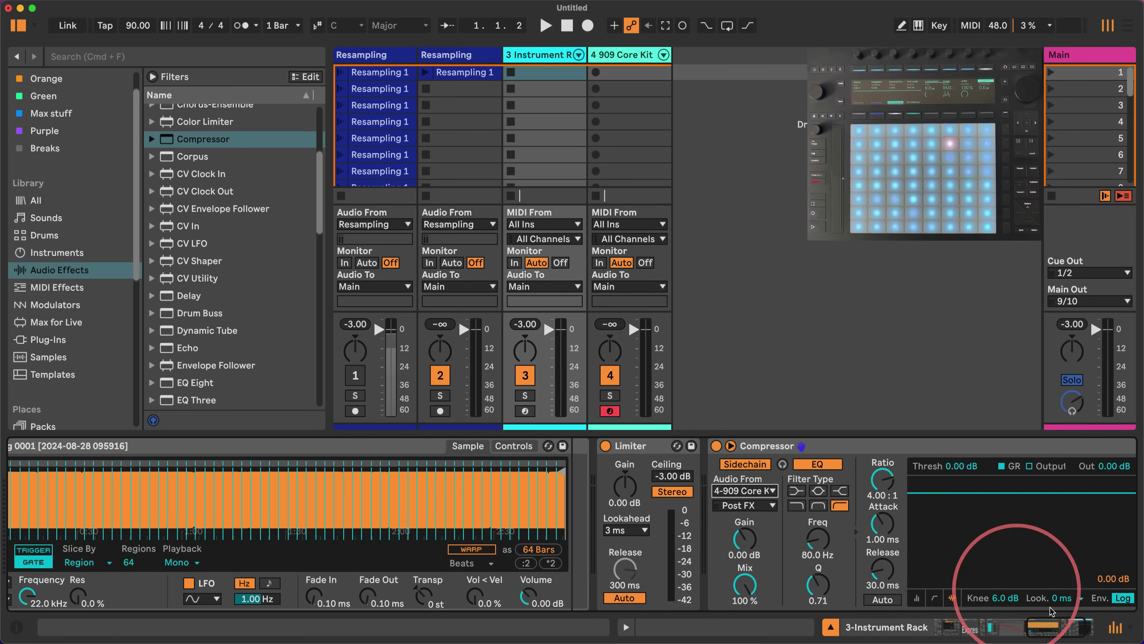
- Create a one-bar clip in the 909 track's first slot with bass drum on beats 1 and 3 and snare on 2 and 4
{"action": "left_click", "coordinate": [1045, 629]}
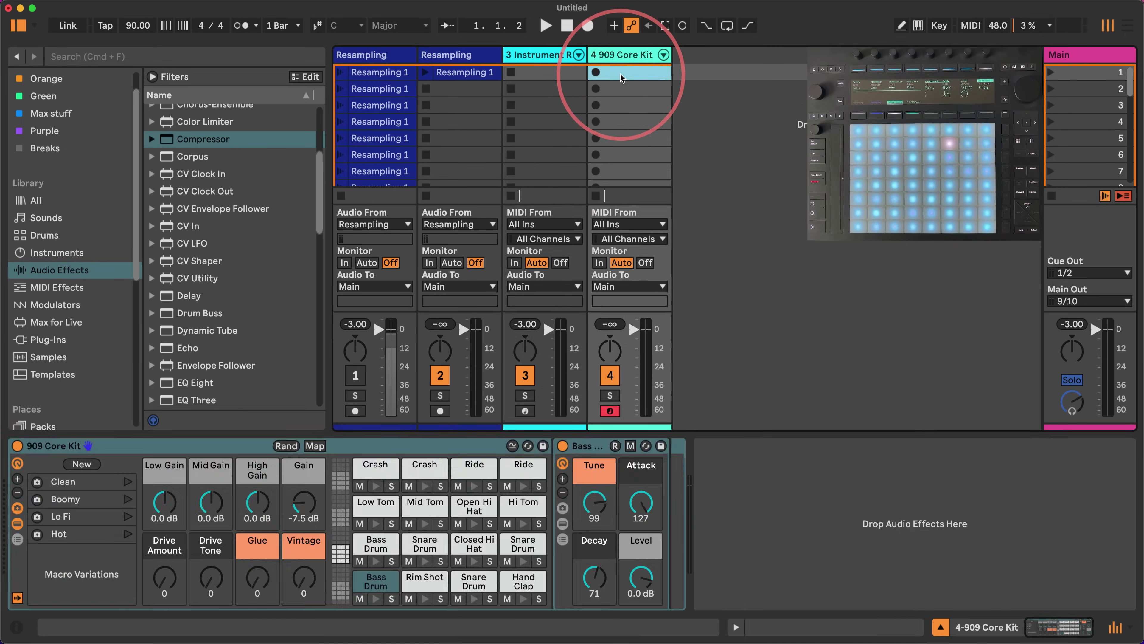
{"action": "double_click", "coordinate": [621, 73]}
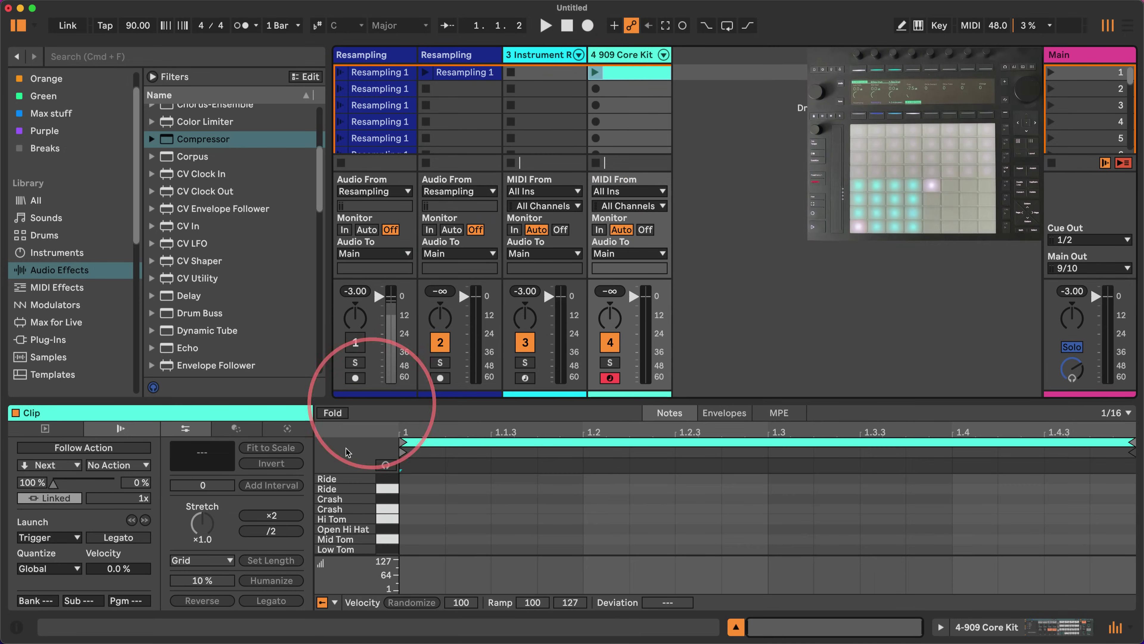
{"action": "double_click", "coordinate": [417, 549]}
{"action": "double_click", "coordinate": [596, 529]}
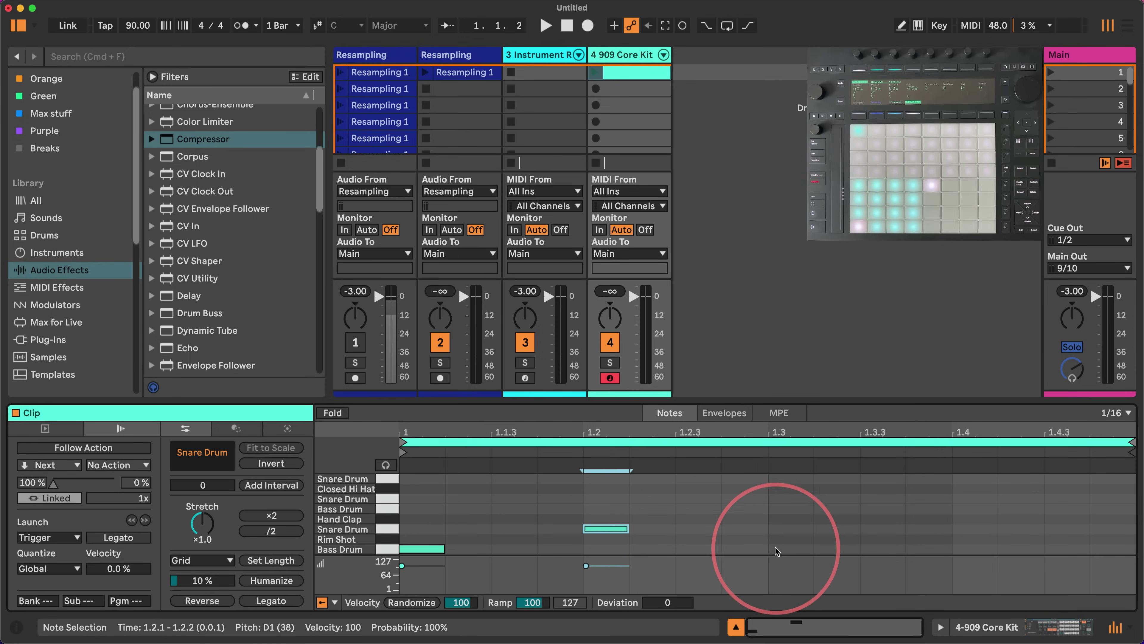
{"action": "double_click", "coordinate": [779, 549]}
{"action": "left_click", "coordinate": [954, 531]}
{"action": "double_click", "coordinate": [958, 531]}
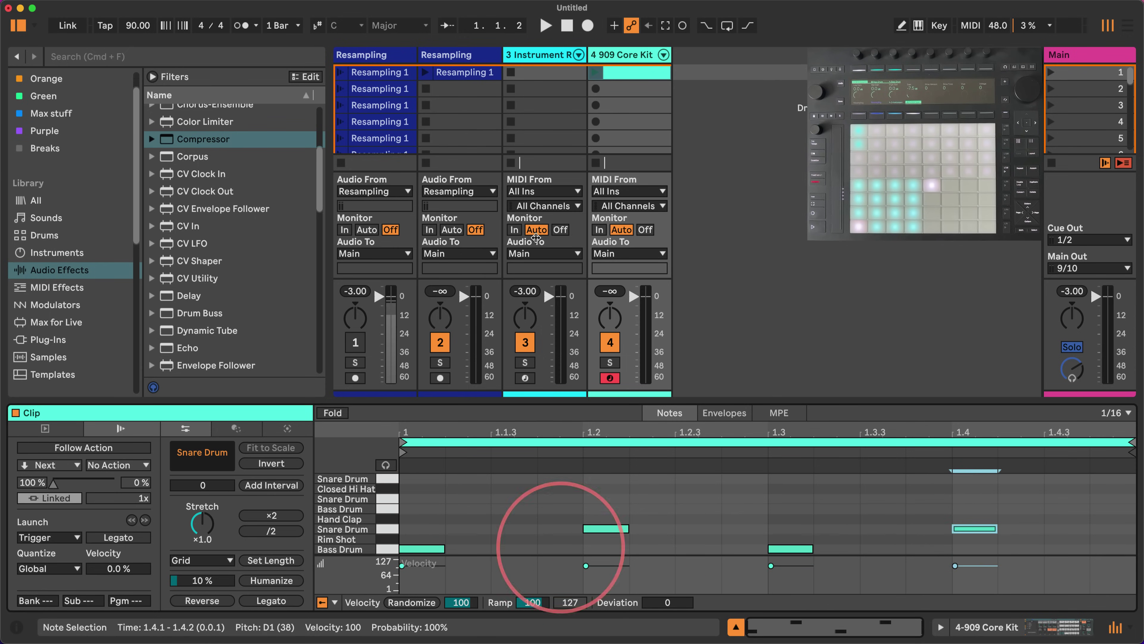
- Launch the drum clip and set the kit's Gain to 0.0 dB, Drive Amount 61, Drive Tone 59, Low Gain 2.7 dB and Mid Gain 7.3 dB
{"action": "left_click", "coordinate": [595, 73]}
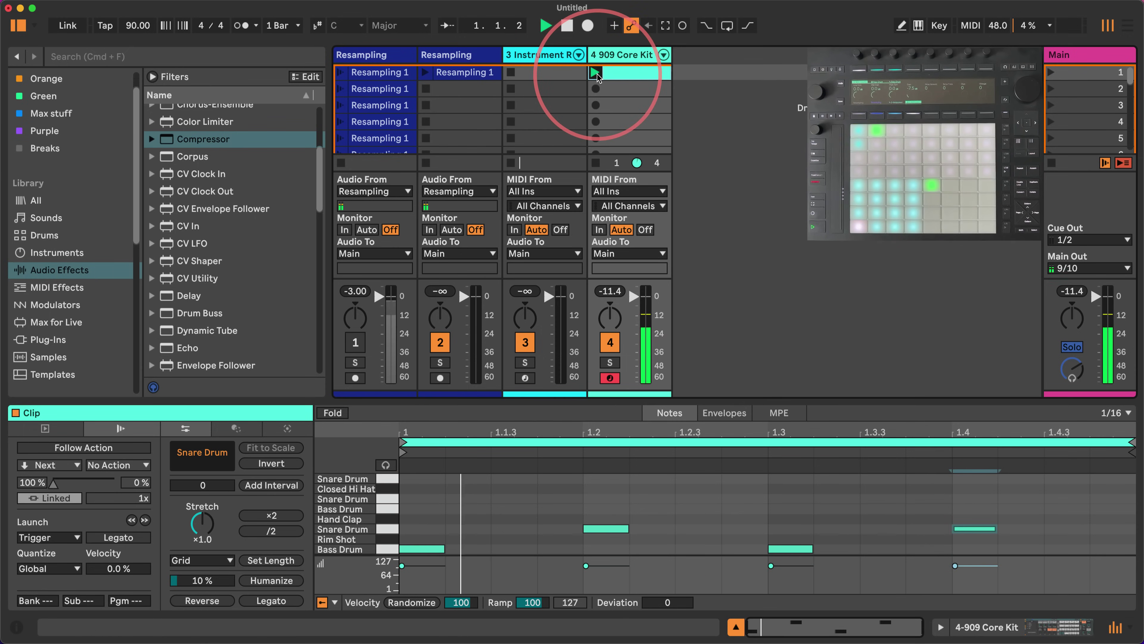
{"action": "left_click", "coordinate": [619, 56]}
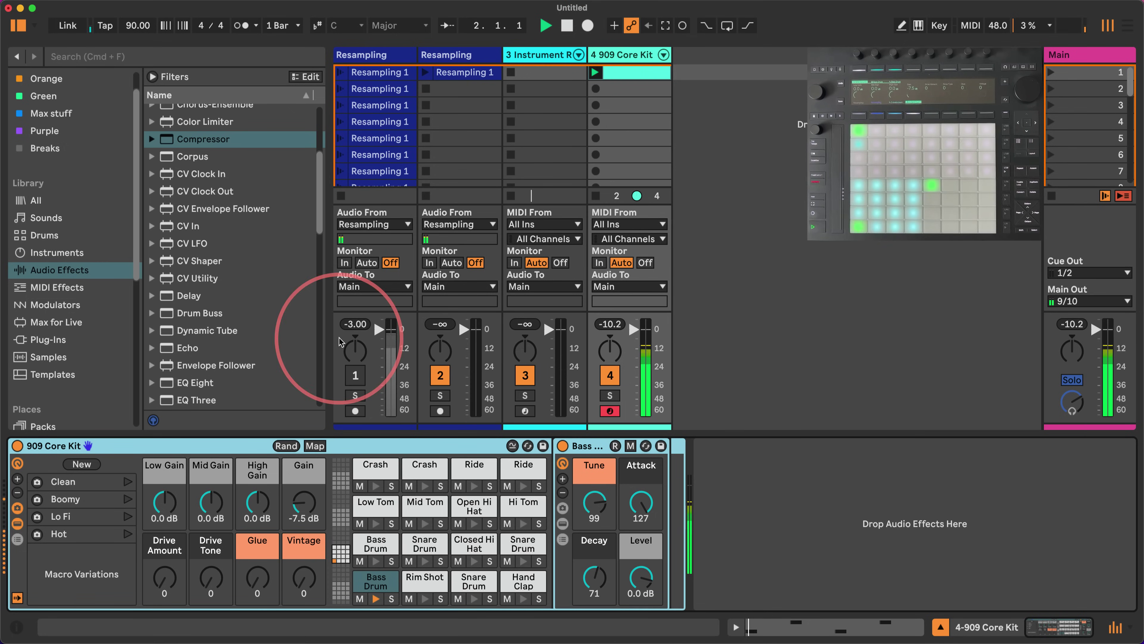
{"action": "left_click_drag", "start_coordinate": [303, 519], "coordinate": [303, 492]}
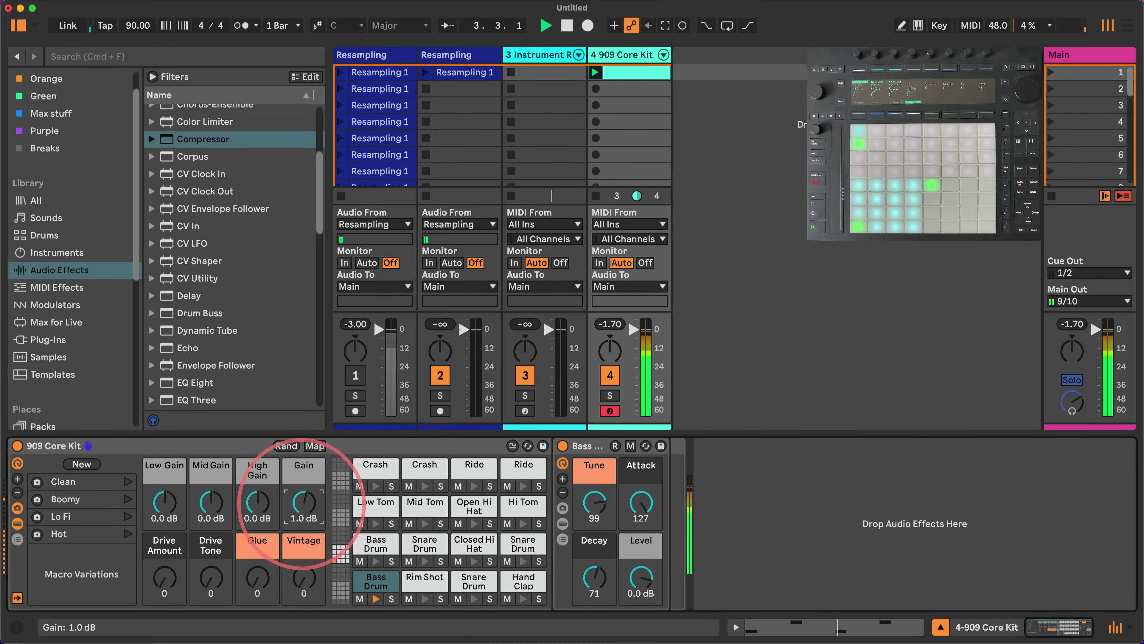
{"action": "double_click", "coordinate": [302, 505]}
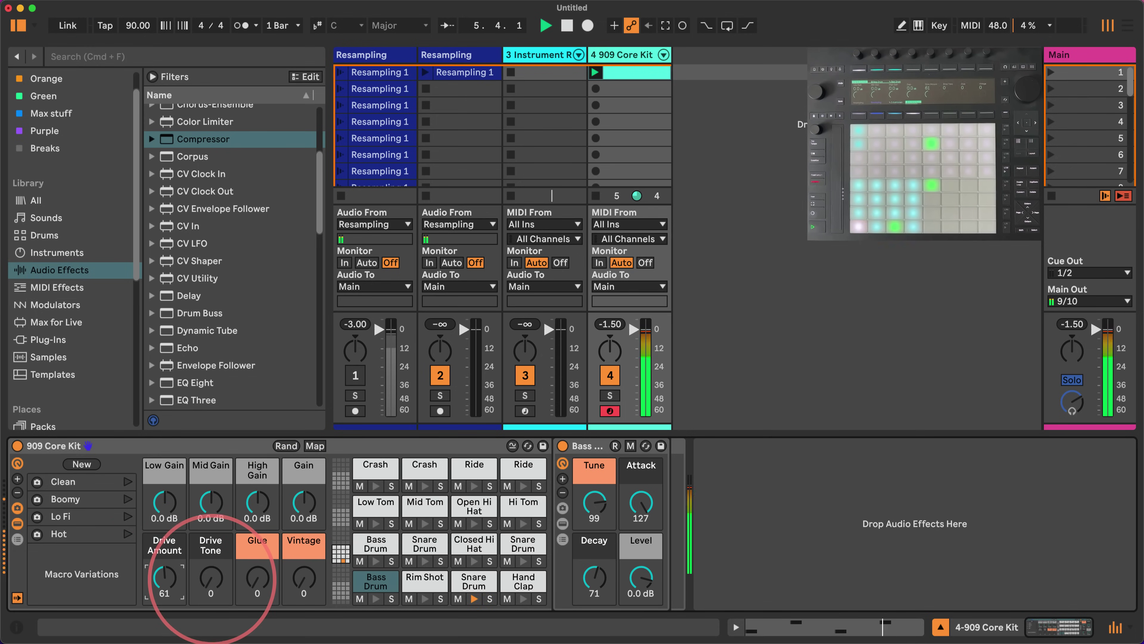
{"action": "left_click_drag", "start_coordinate": [210, 581], "coordinate": [212, 581]}
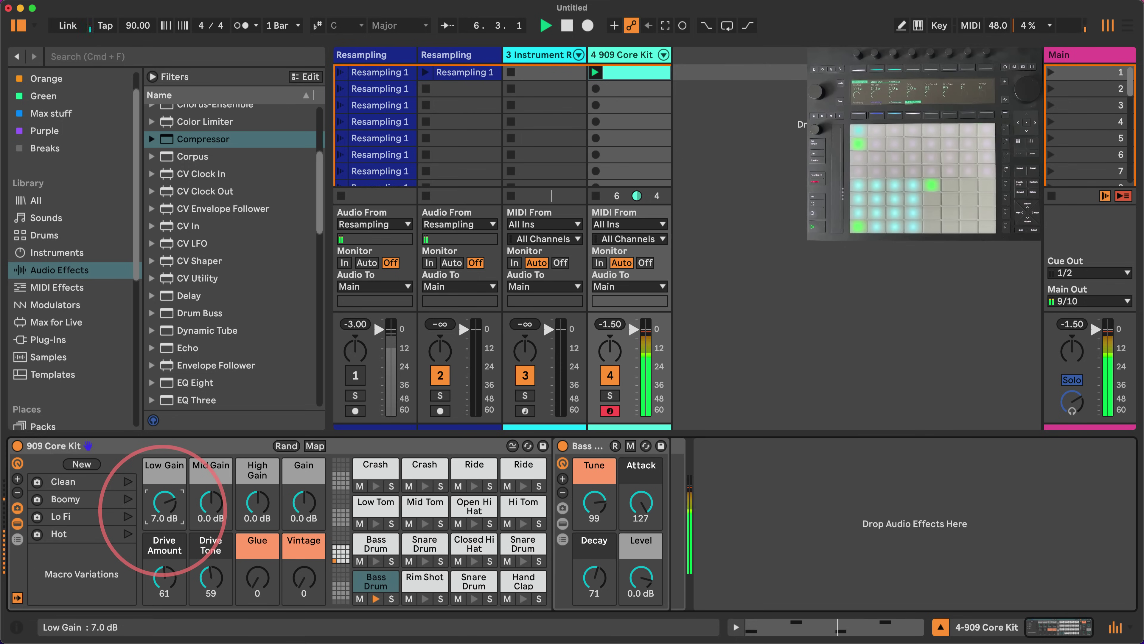
{"action": "left_click_drag", "start_coordinate": [211, 504], "coordinate": [212, 496]}
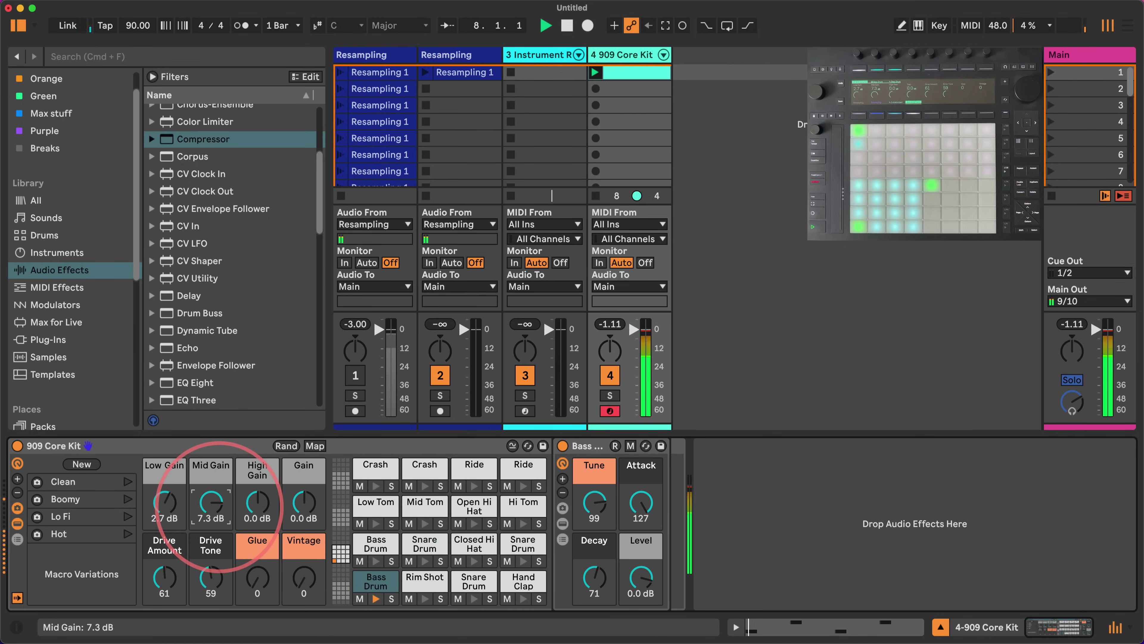
- Arm the Instrument Rack track and set its Compressor's threshold to -27.0 dB and attack to 0.05 ms
{"action": "double_click", "coordinate": [541, 55]}
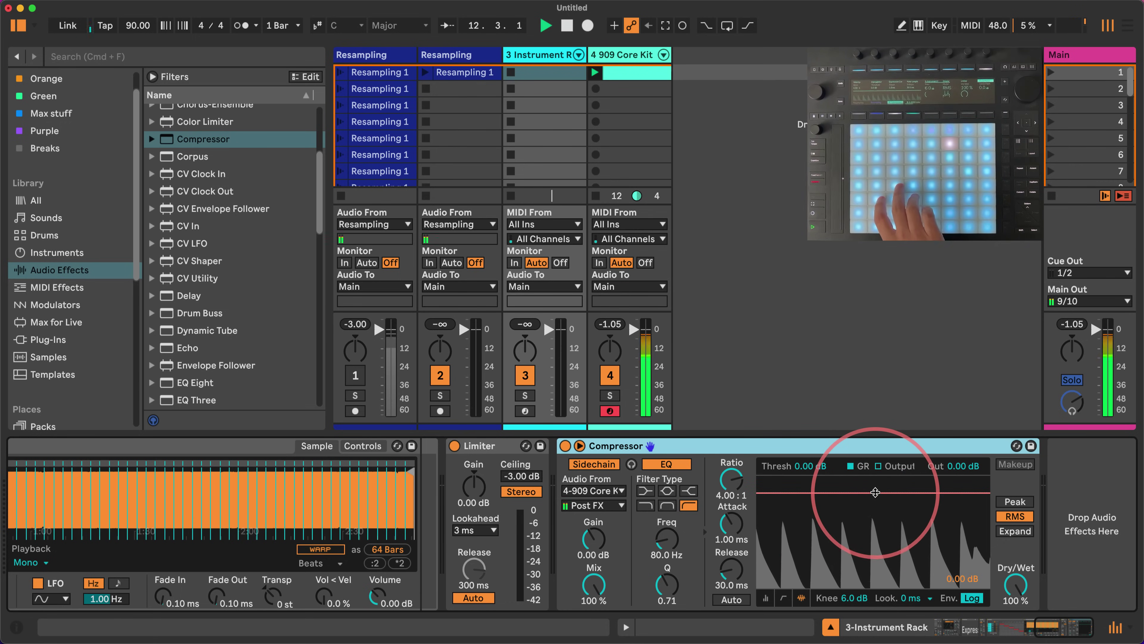
{"action": "left_click", "coordinate": [526, 411]}
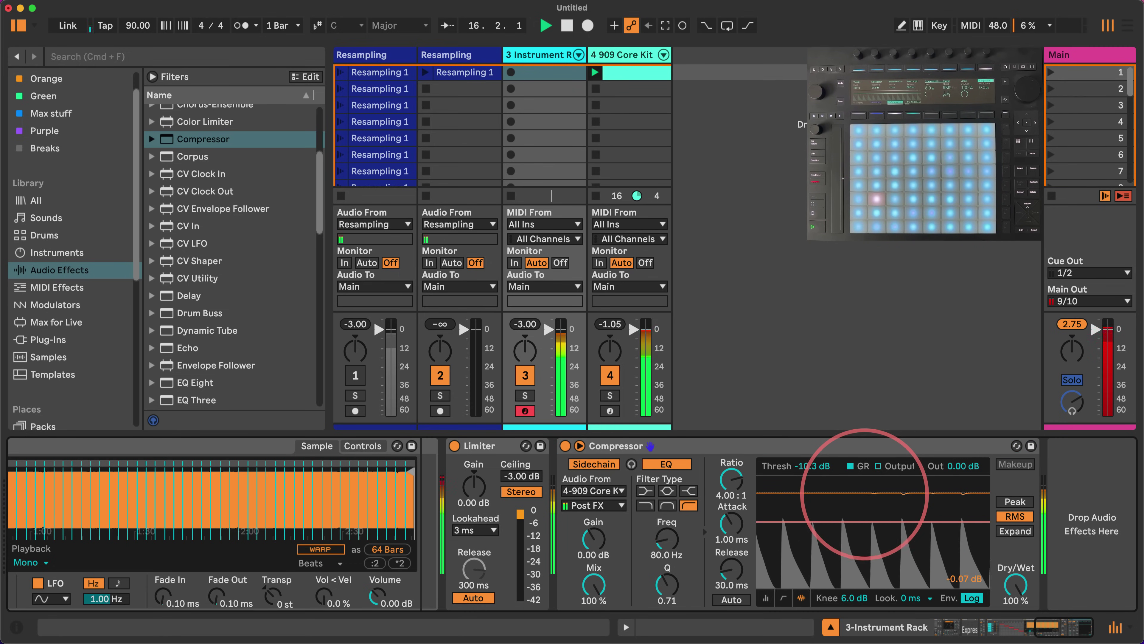
{"action": "left_click_drag", "start_coordinate": [731, 523], "coordinate": [732, 538]}
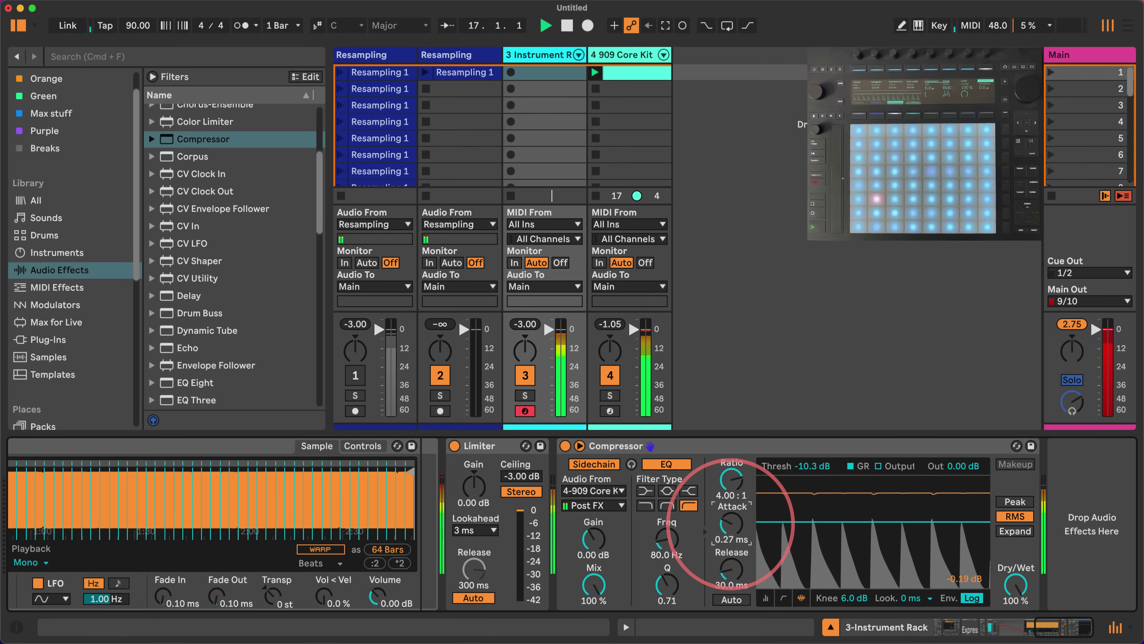
{"action": "left_click", "coordinate": [731, 480]}
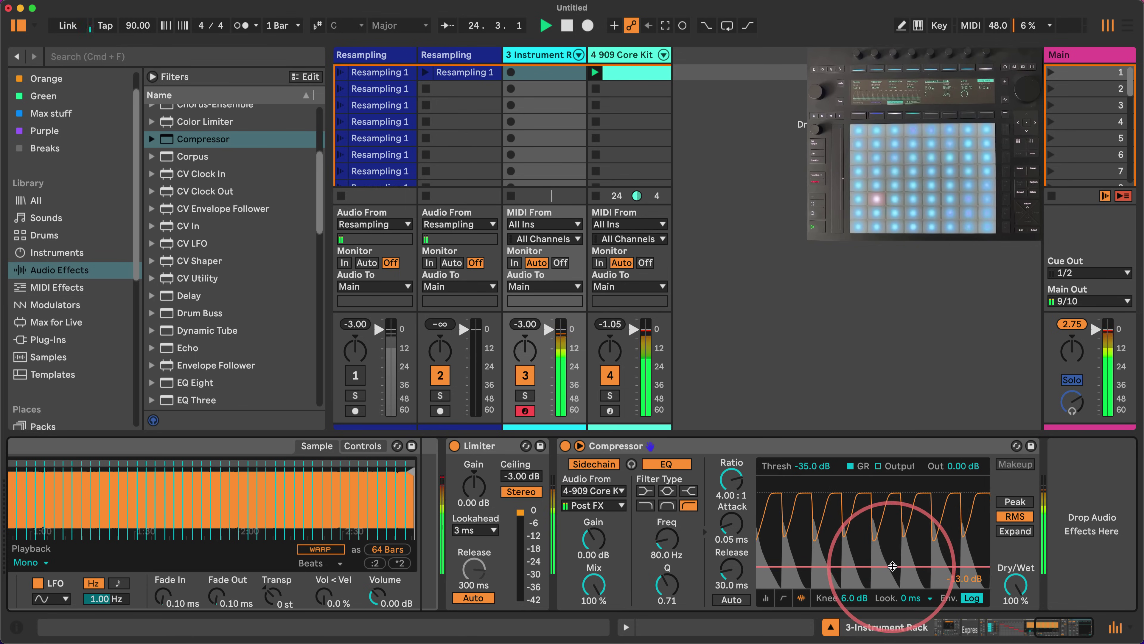
{"action": "left_click_drag", "start_coordinate": [890, 564], "coordinate": [922, 554]}
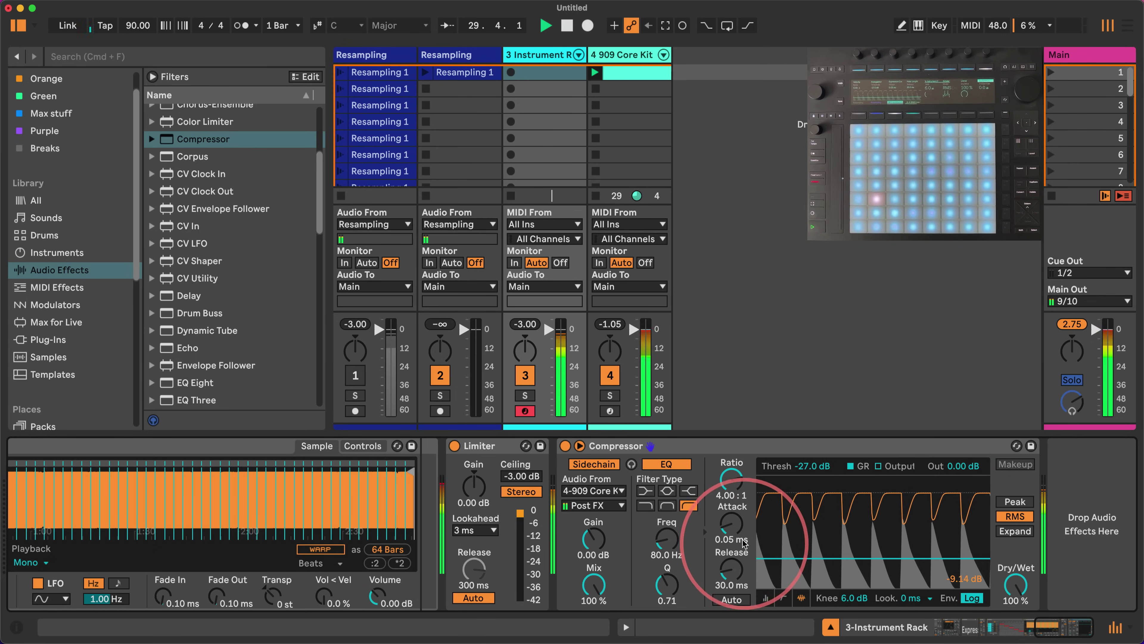
- Fine-tune the sidechained Compressor to a 0.09 ms attack and a 22.2 ms release
{"action": "left_click_drag", "start_coordinate": [731, 569], "coordinate": [732, 587]}
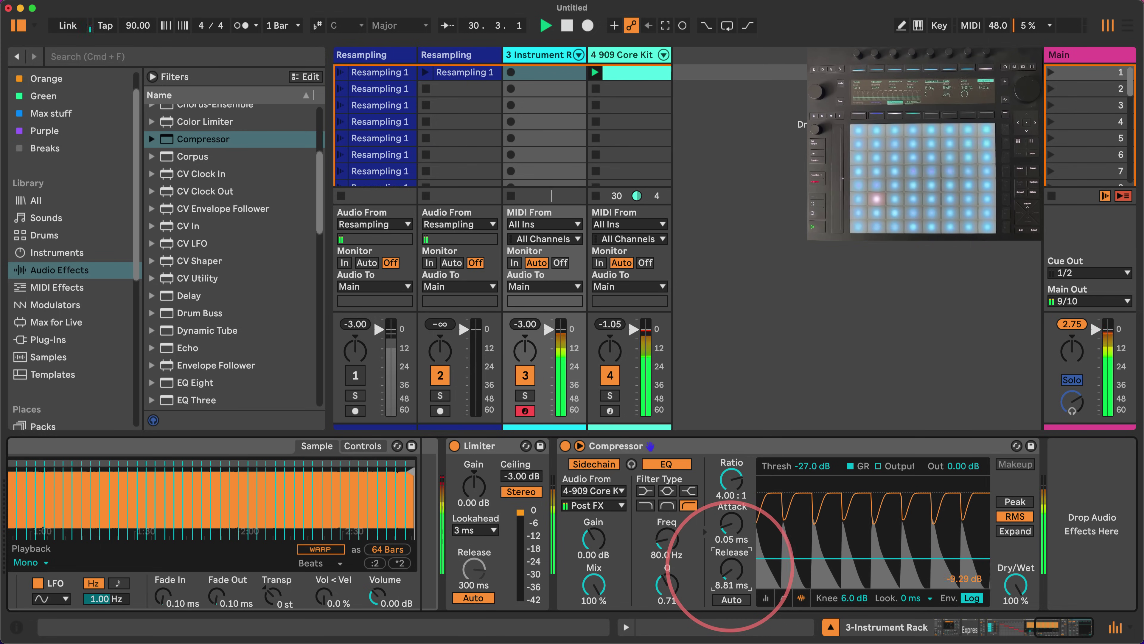
{"action": "left_click_drag", "start_coordinate": [731, 523], "coordinate": [731, 528]}
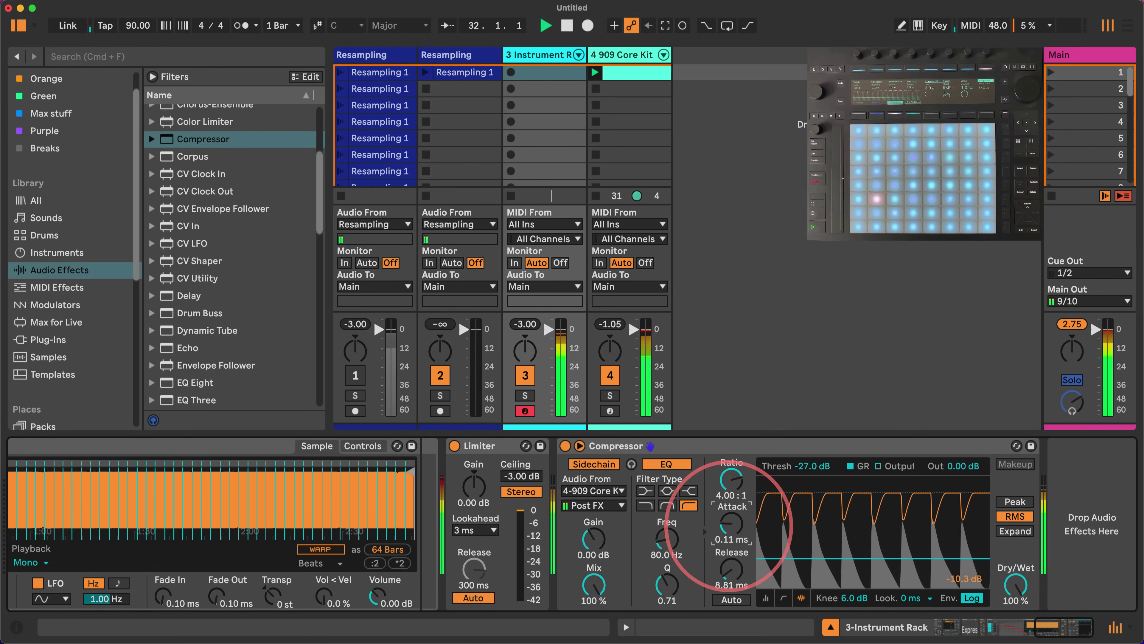
{"action": "left_click_drag", "start_coordinate": [731, 523], "coordinate": [731, 548]}
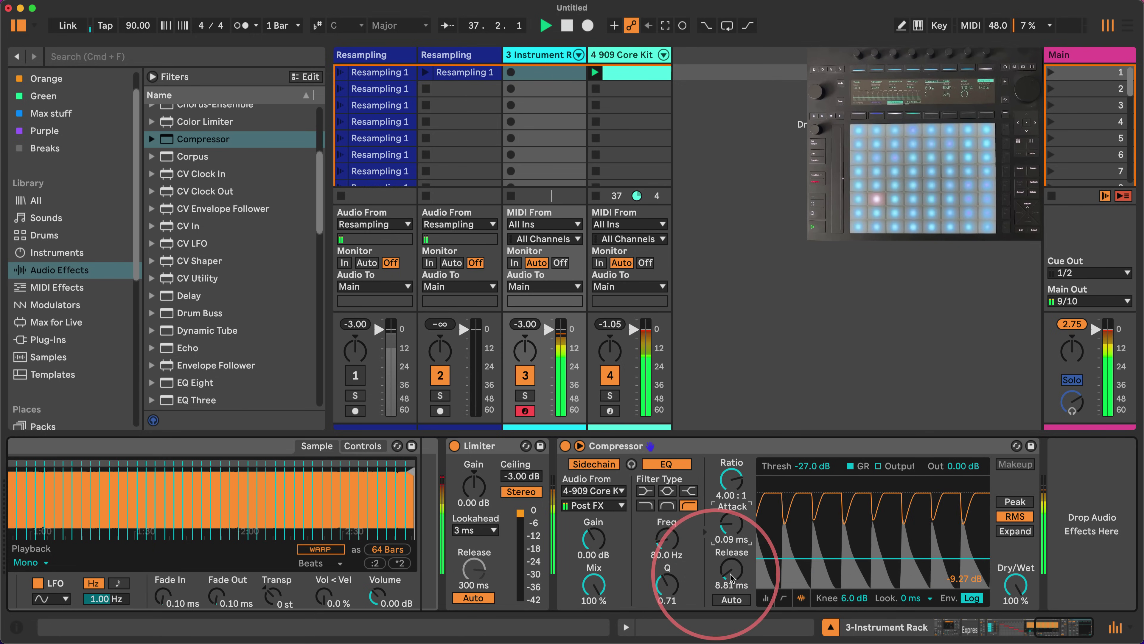
{"action": "left_click_drag", "start_coordinate": [731, 572], "coordinate": [731, 558]}
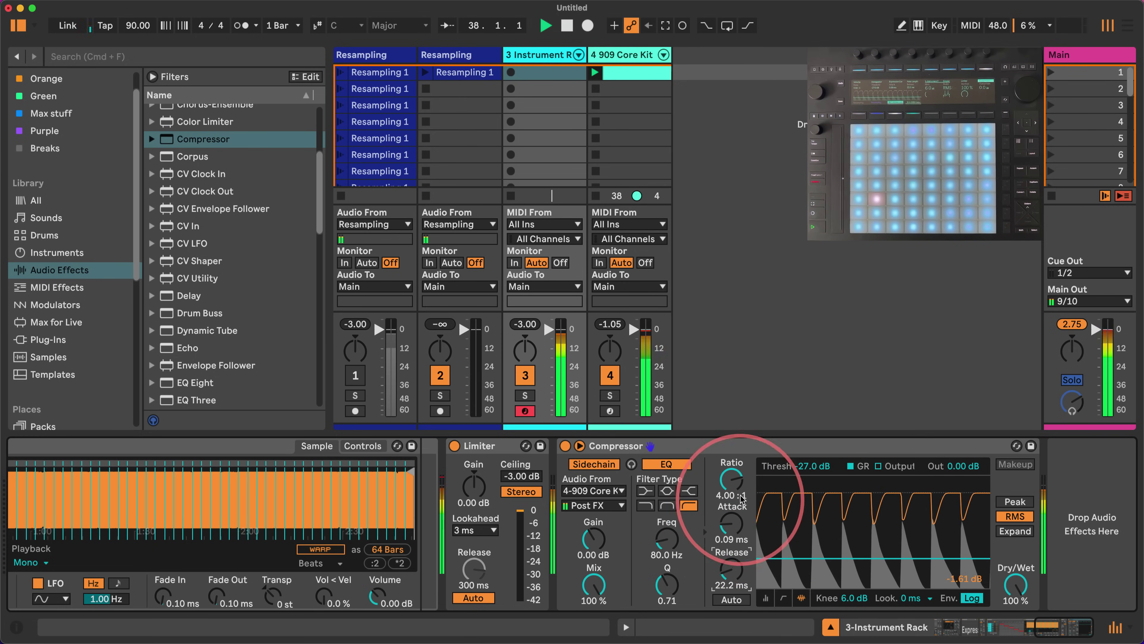
- Try an inf : 1 ratio on the sidechained Compressor and reset the ratio to its default
{"action": "left_click_drag", "start_coordinate": [731, 480], "coordinate": [732, 448]}
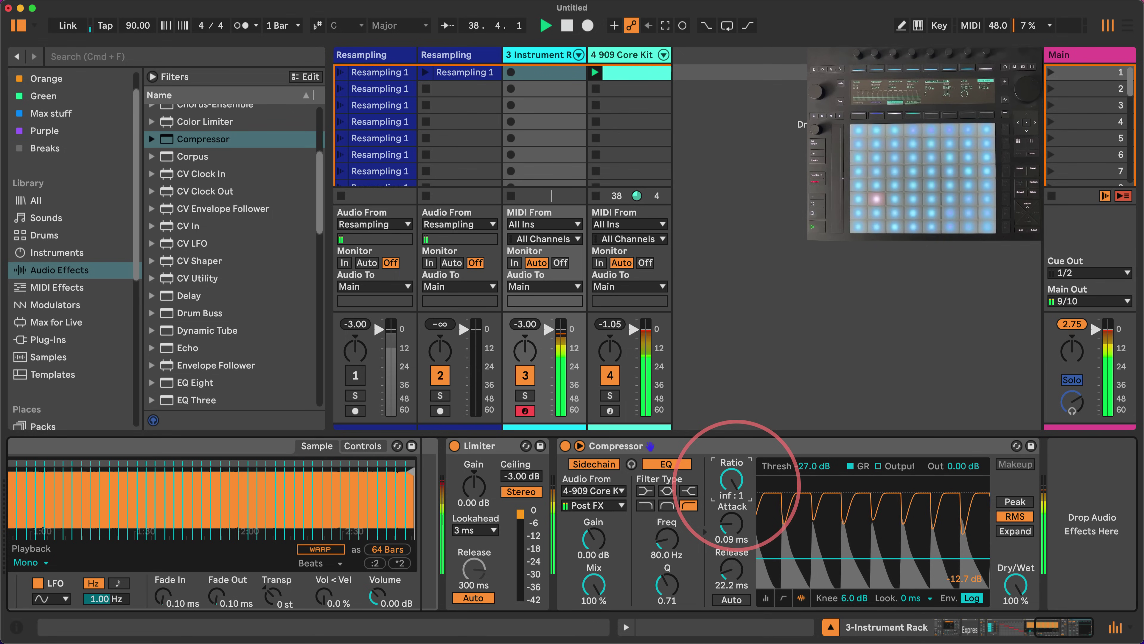
{"action": "double_click", "coordinate": [737, 486]}
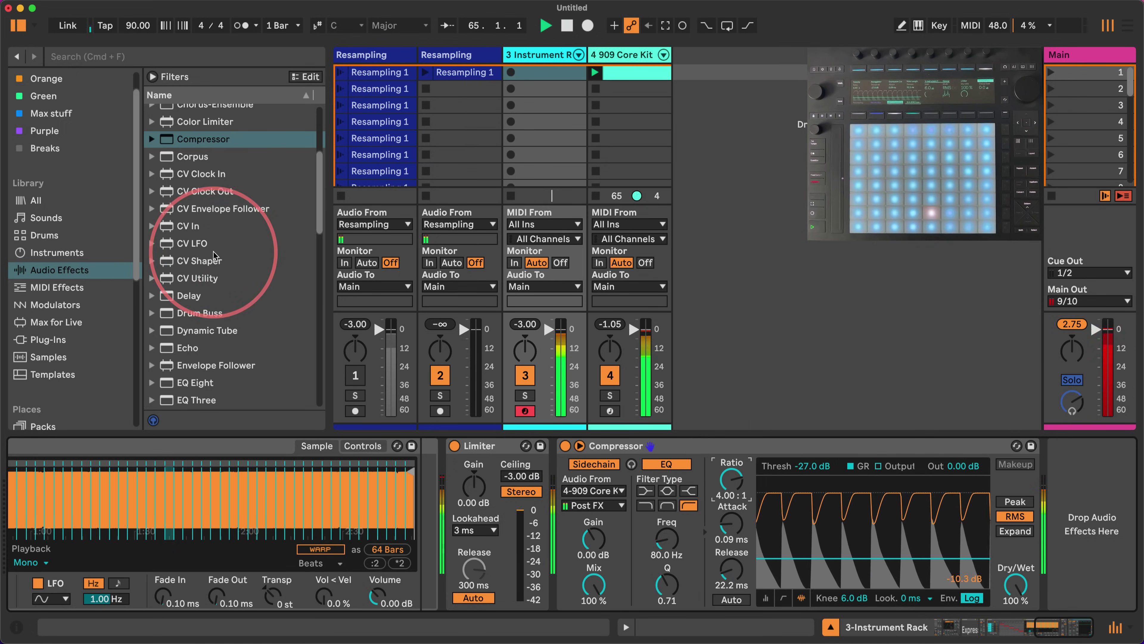
- Insert Beat Repeat between the Limiter and Compressor, with Grid 1/24, Offset 0 and Interval 1/4
{"action": "scroll", "coordinate": [198, 235], "scroll_direction": "up", "scroll_amount": 5}
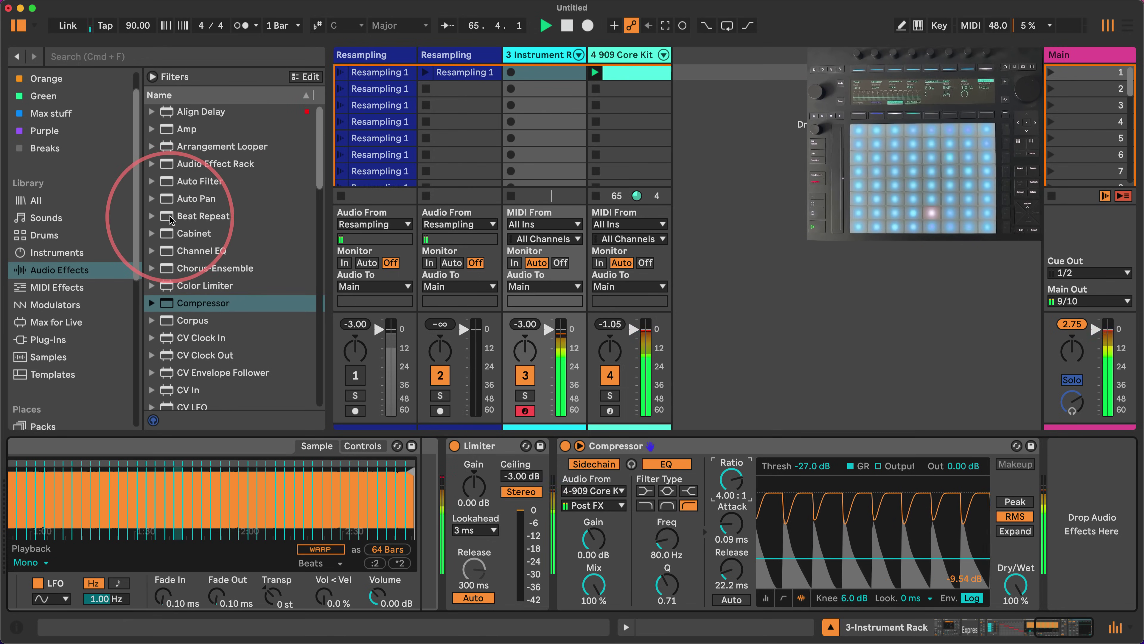
{"action": "left_click_drag", "start_coordinate": [201, 221], "coordinate": [559, 496]}
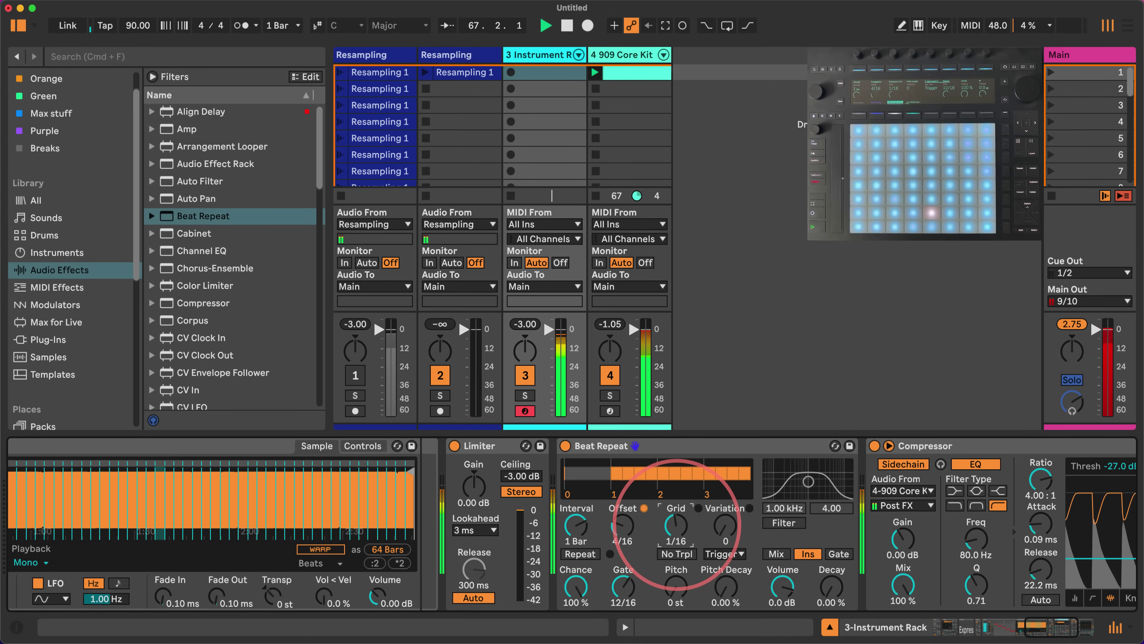
{"action": "left_click_drag", "start_coordinate": [677, 524], "coordinate": [674, 533]}
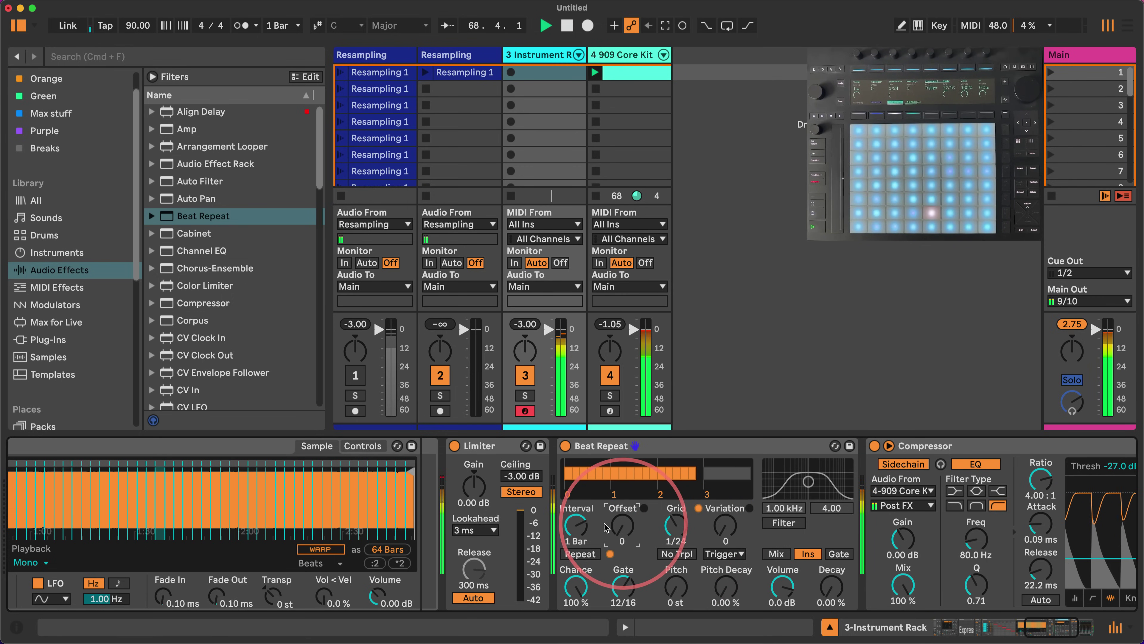
{"action": "left_click_drag", "start_coordinate": [581, 526], "coordinate": [580, 540]}
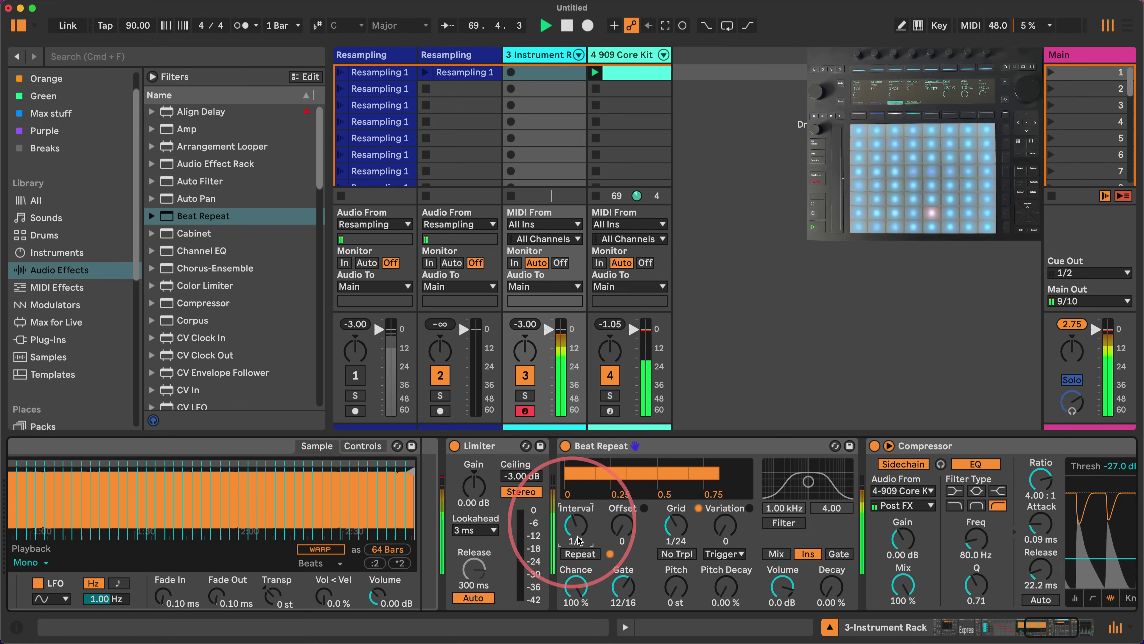
- Set Beat Repeat's Gate to 4/16 and its Chance to 10 %, trying a 25 % chance first
{"action": "left_click", "coordinate": [577, 587]}
{"action": "type", "text": "25"}
{"action": "key", "text": "Return"}
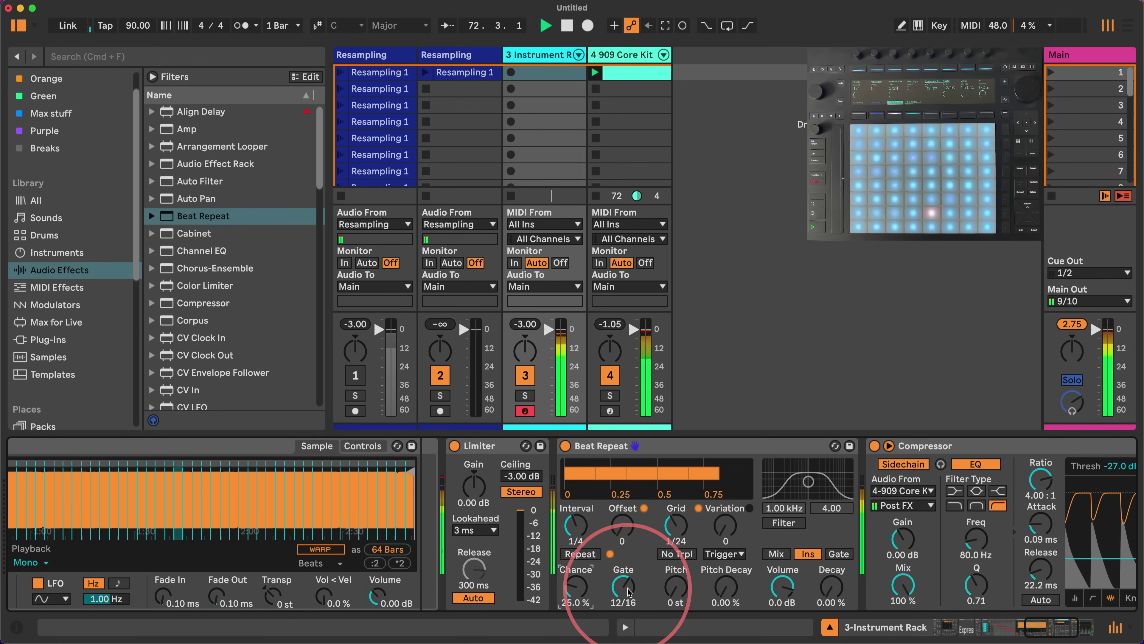
{"action": "left_click_drag", "start_coordinate": [623, 586], "coordinate": [623, 613]}
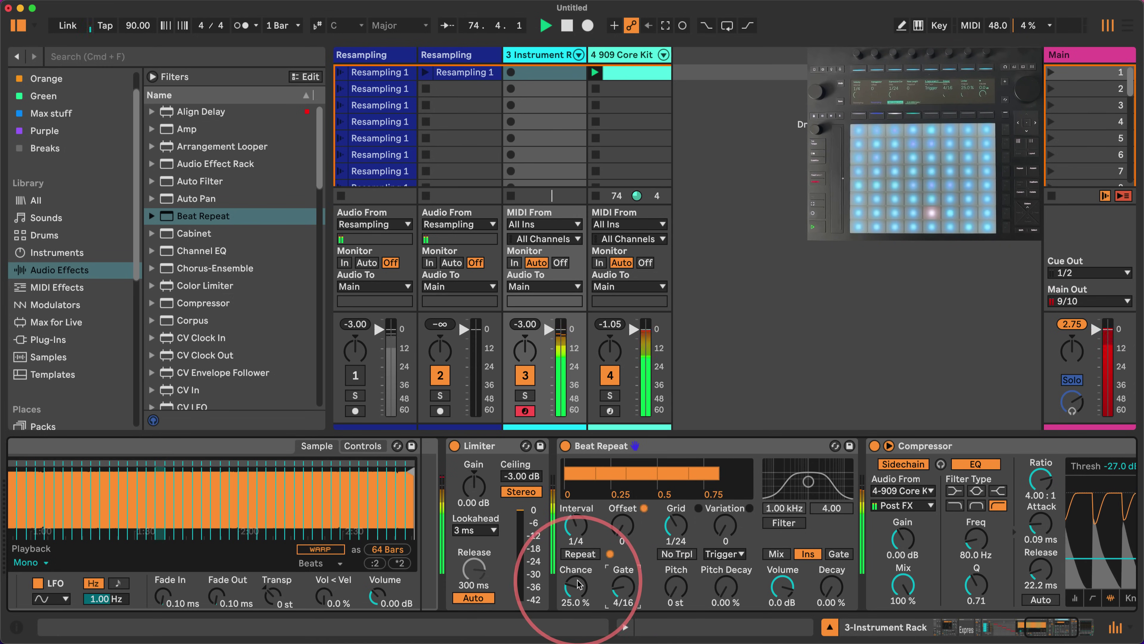
{"action": "left_click_drag", "start_coordinate": [575, 586], "coordinate": [576, 600]}
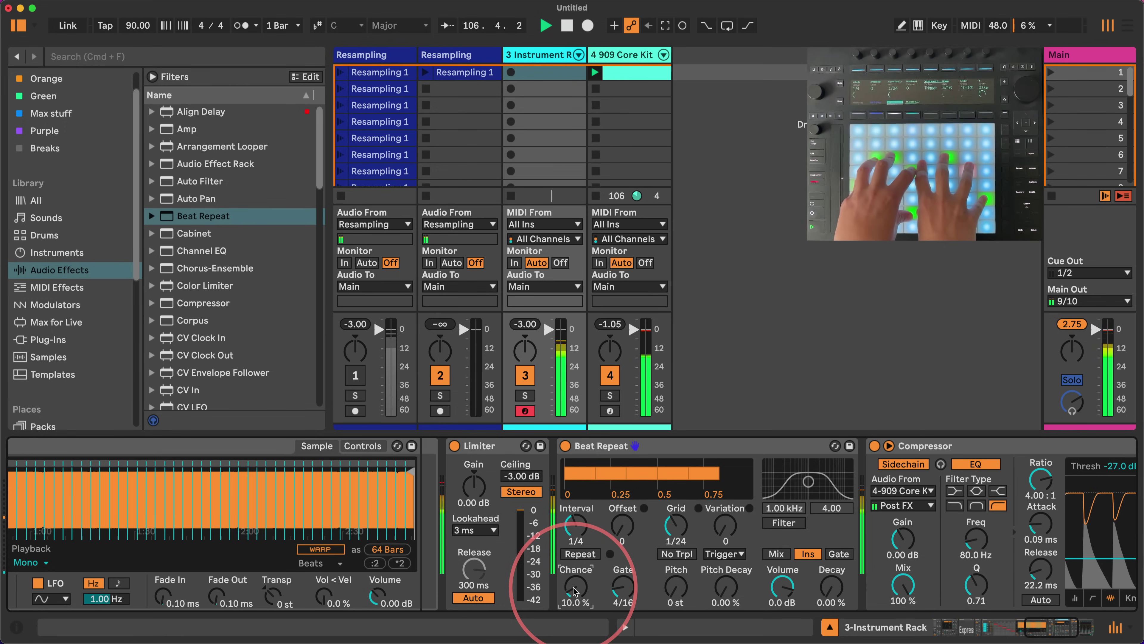
- Audition Note Length settings of 1/24, 1/4 and 1/12, and return the length to 1/8
{"action": "scroll", "coordinate": [624, 555], "scroll_direction": "left", "scroll_amount": 15}
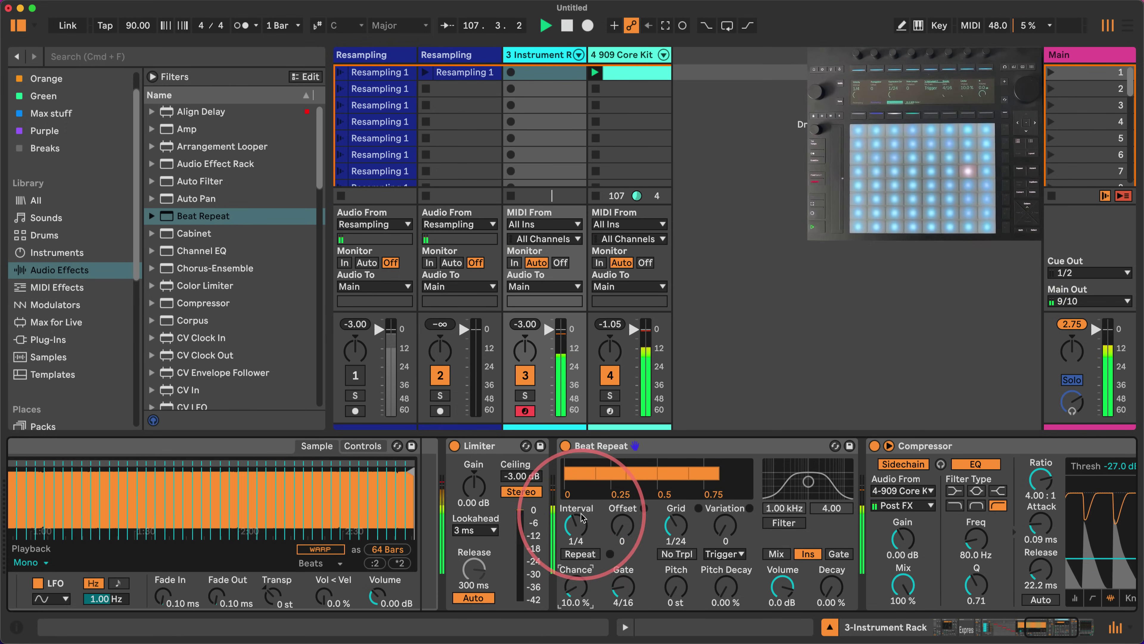
{"action": "scroll", "coordinate": [539, 516], "scroll_direction": "left", "scroll_amount": 15}
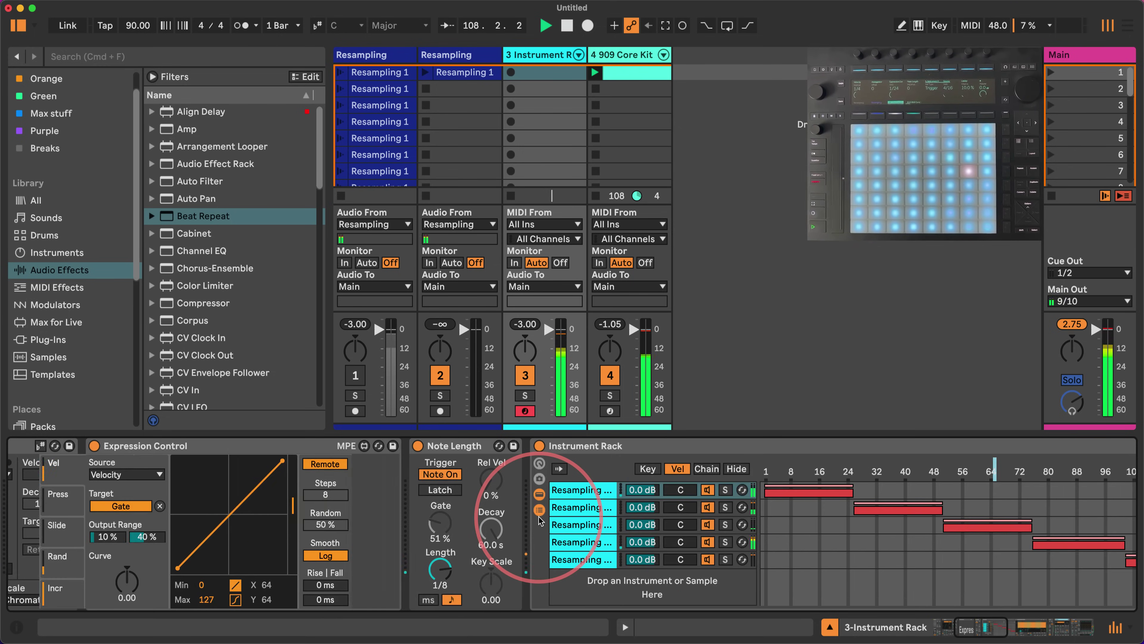
{"action": "scroll", "coordinate": [540, 520], "scroll_direction": "left", "scroll_amount": 10}
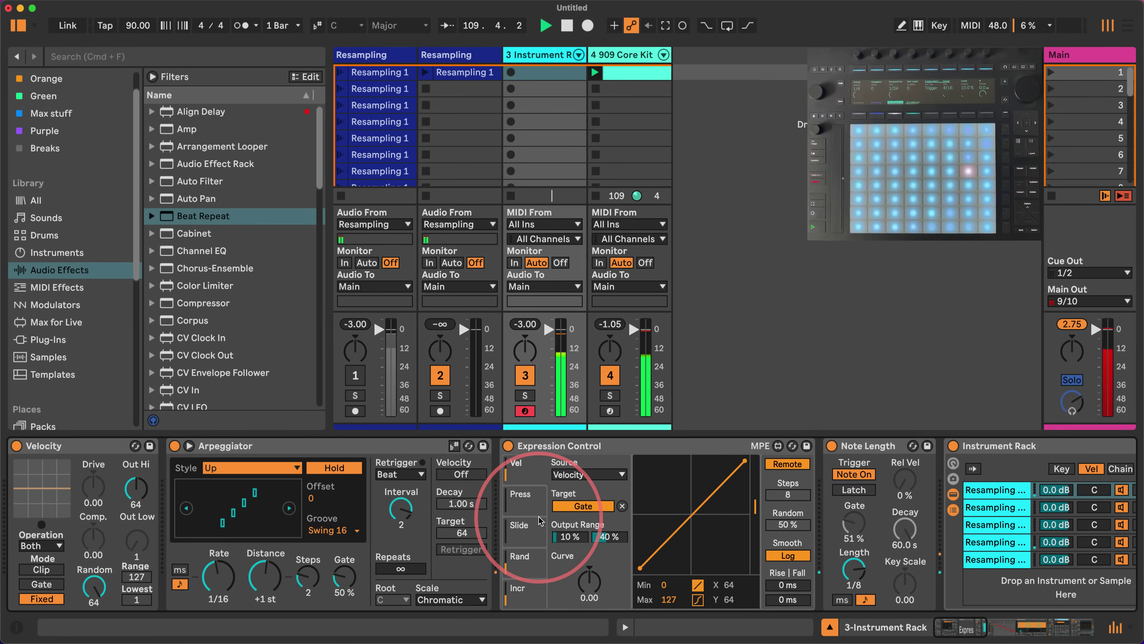
{"action": "left_click_drag", "start_coordinate": [859, 568], "coordinate": [830, 585]}
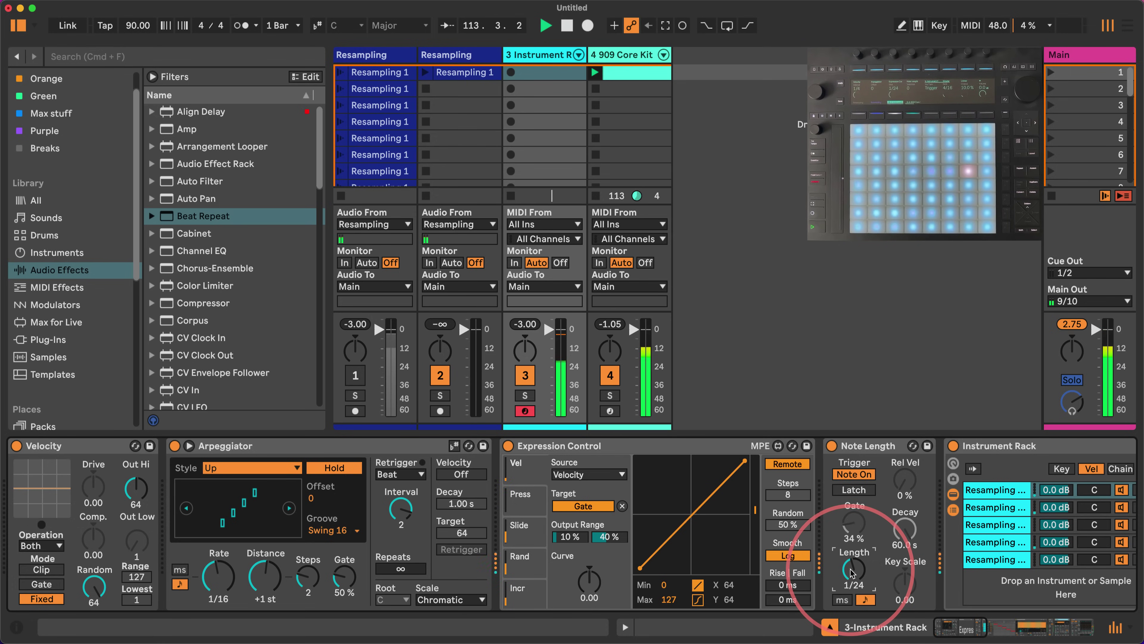
{"action": "left_click_drag", "start_coordinate": [852, 572], "coordinate": [852, 552]}
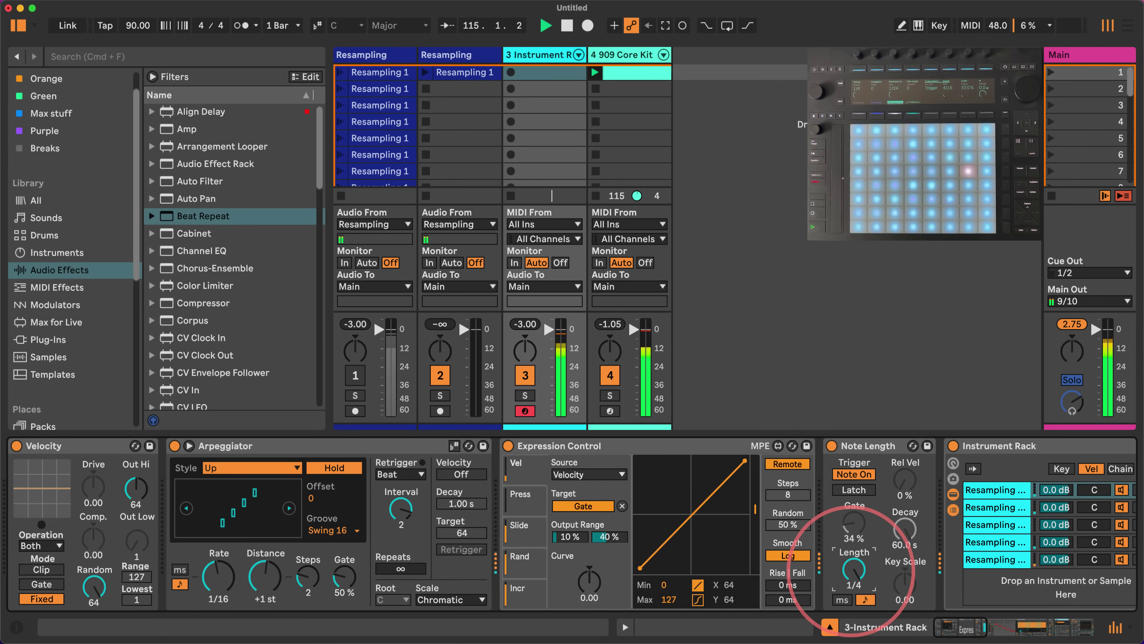
{"action": "mouse_move", "coordinate": [852, 571]}
{"action": "left_mouse_down"}
{"action": "mouse_move", "coordinate": [851, 591]}
{"action": "mouse_move", "coordinate": [852, 565]}
{"action": "left_mouse_up"}
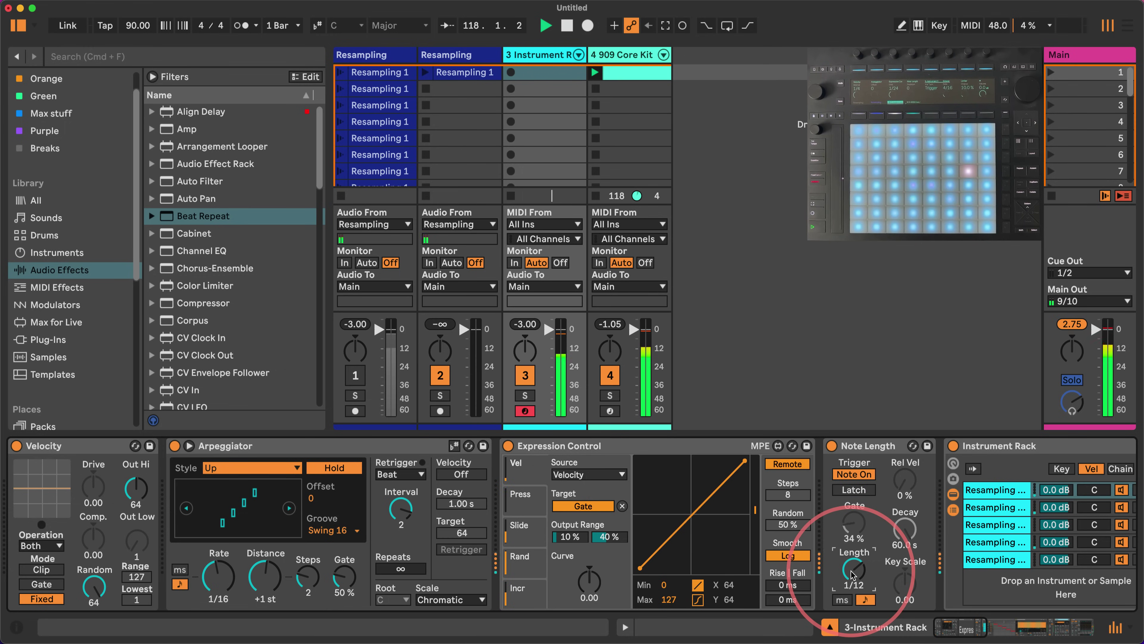
{"action": "left_click_drag", "start_coordinate": [852, 574], "coordinate": [852, 565]}
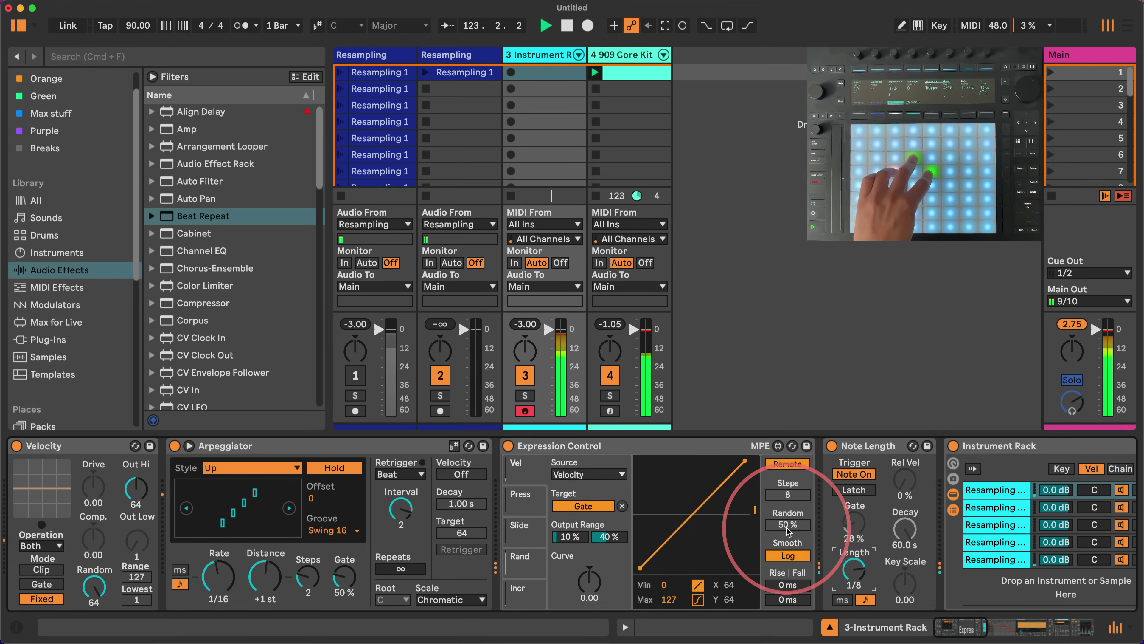
- Stop playback and check the Arpeggiator's Retrigger options, keeping Beat
{"action": "key", "text": "space"}
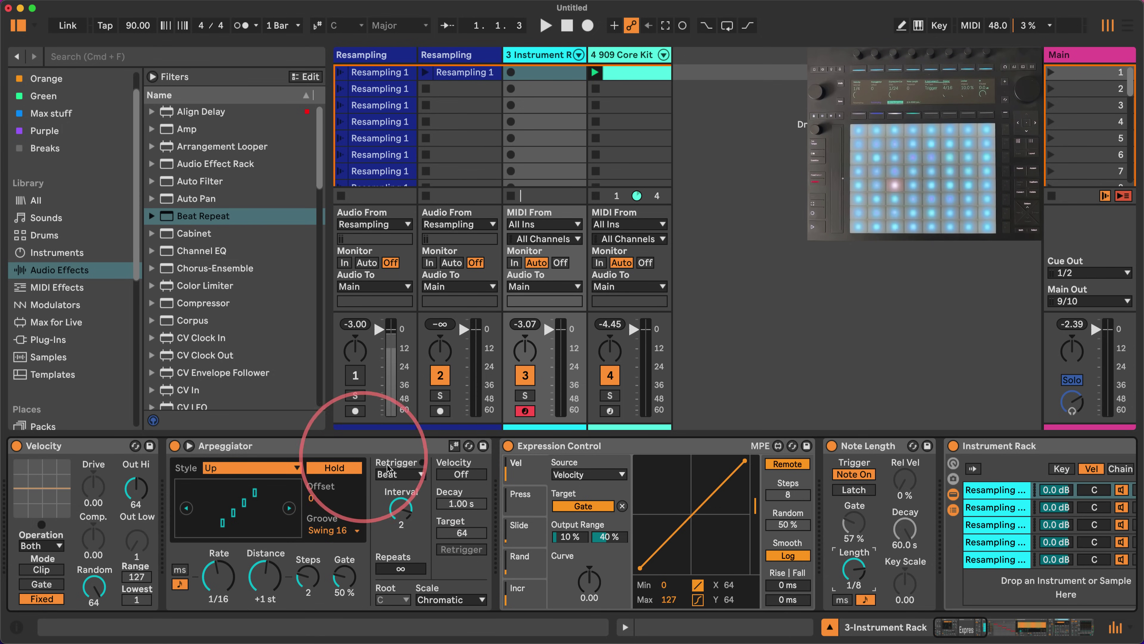
{"action": "left_click", "coordinate": [404, 475]}
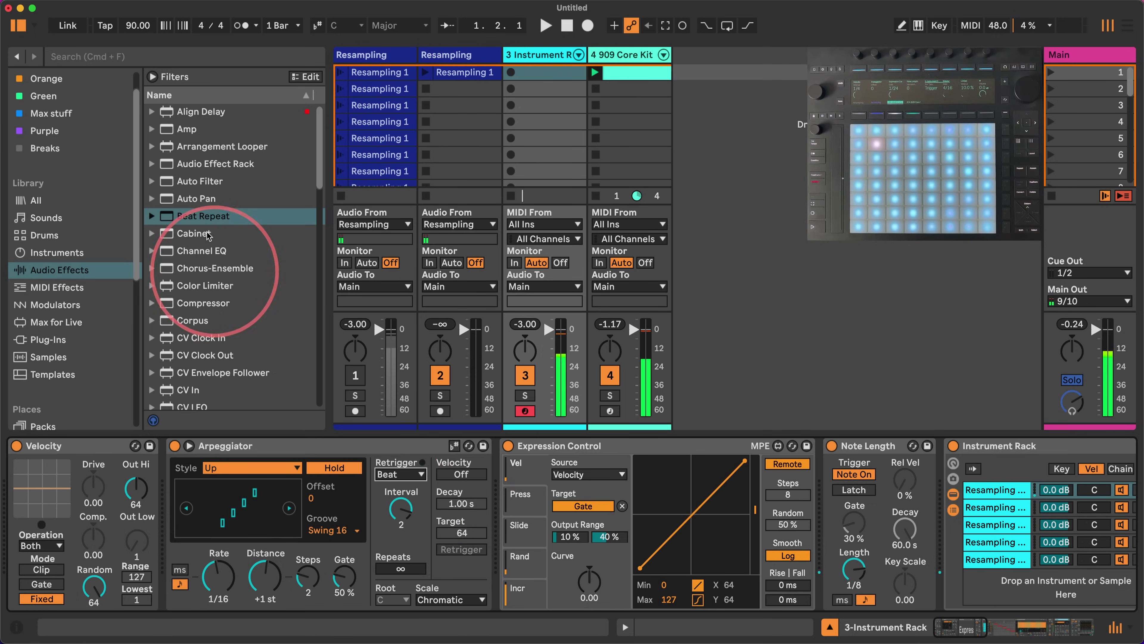
- Set the song tempo to 120 BPM and start playback to audition the rack over the beat
{"action": "left_click", "coordinate": [129, 26]}
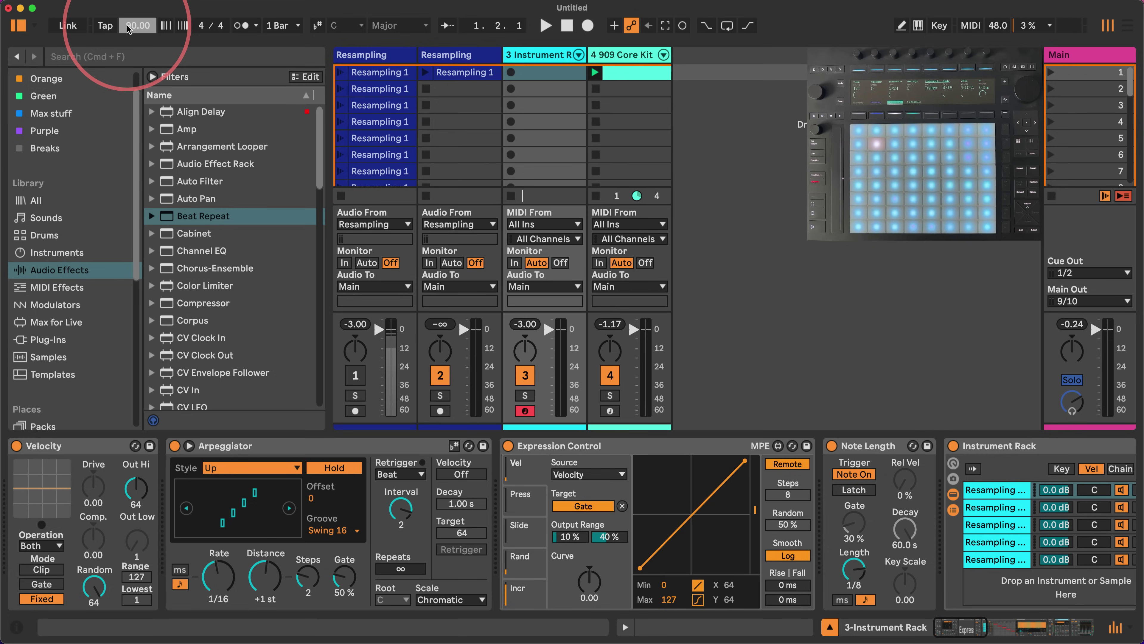
{"action": "type", "text": "120"}
{"action": "key", "text": "Return"}
{"action": "key", "text": "space"}
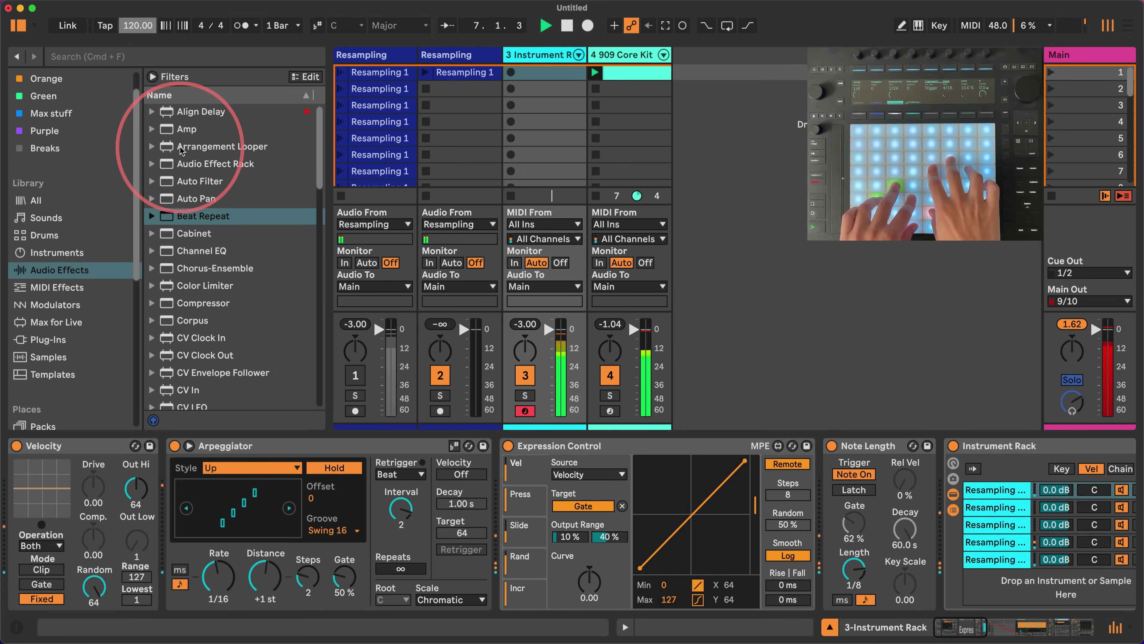
- Stop playback, set the song tempo to 60 BPM and restart playback to hear the slices slower
{"action": "key", "text": "space"}
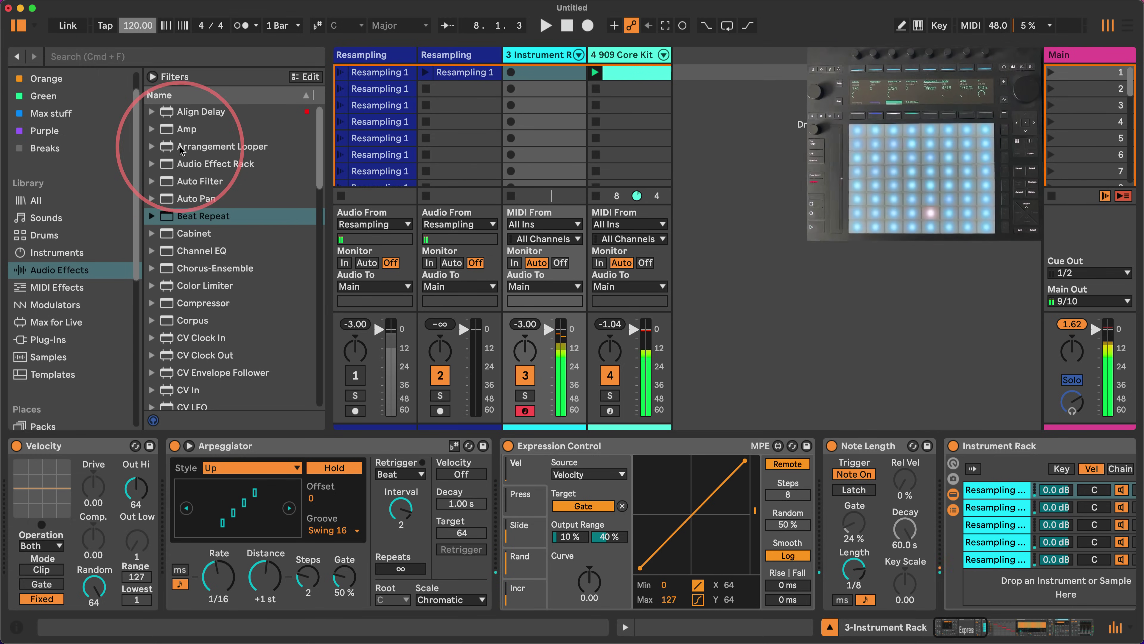
{"action": "type", "text": "60"}
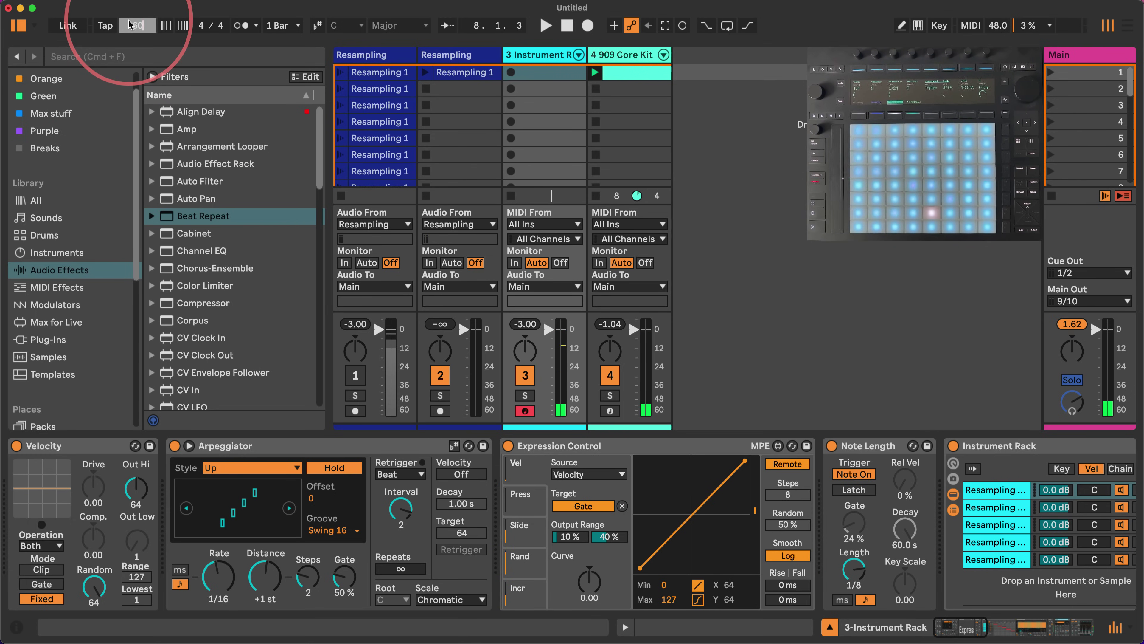
{"action": "key", "text": "Return"}
{"action": "key", "text": "space"}
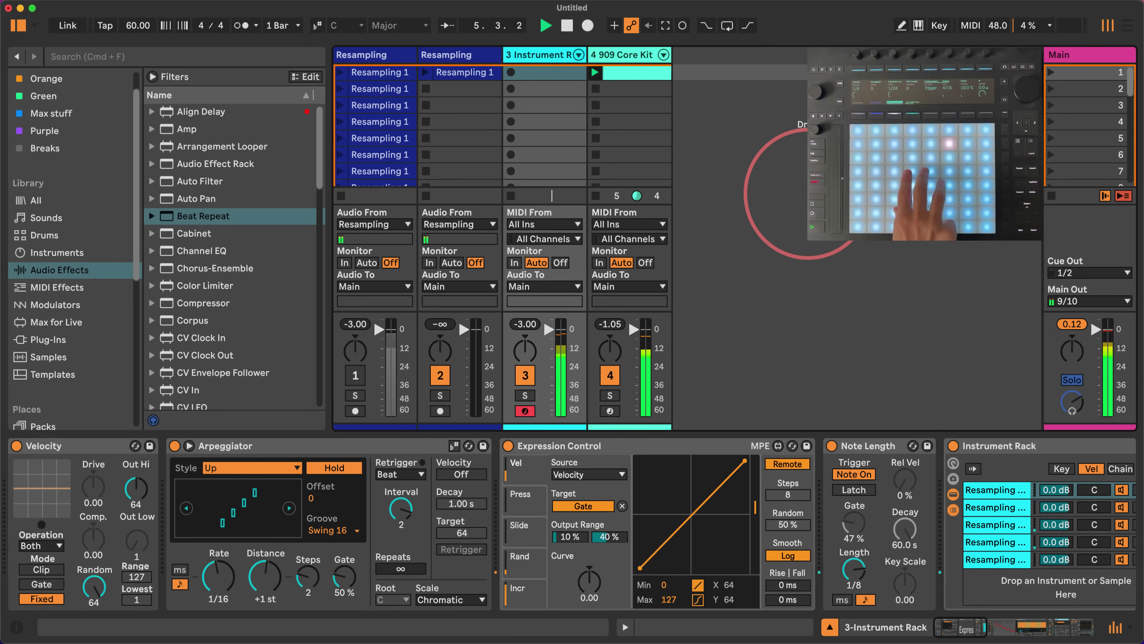
- Set the song tempo to 100 BPM while playback continues
{"action": "left_click", "coordinate": [136, 26]}
{"action": "type", "text": "100"}
{"action": "key", "text": "Return"}
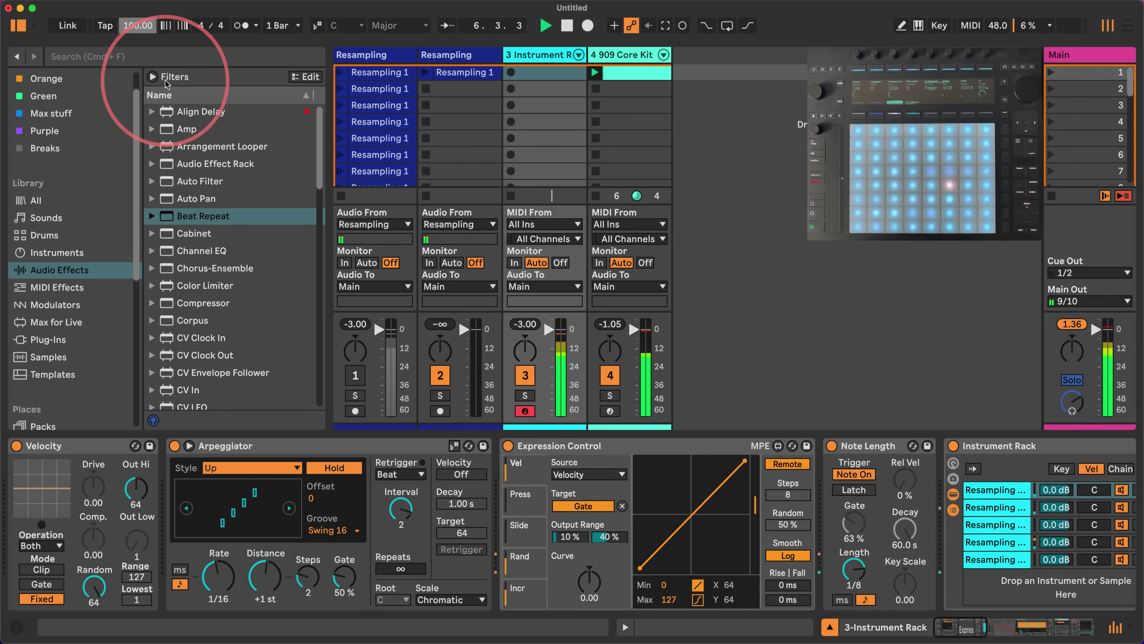